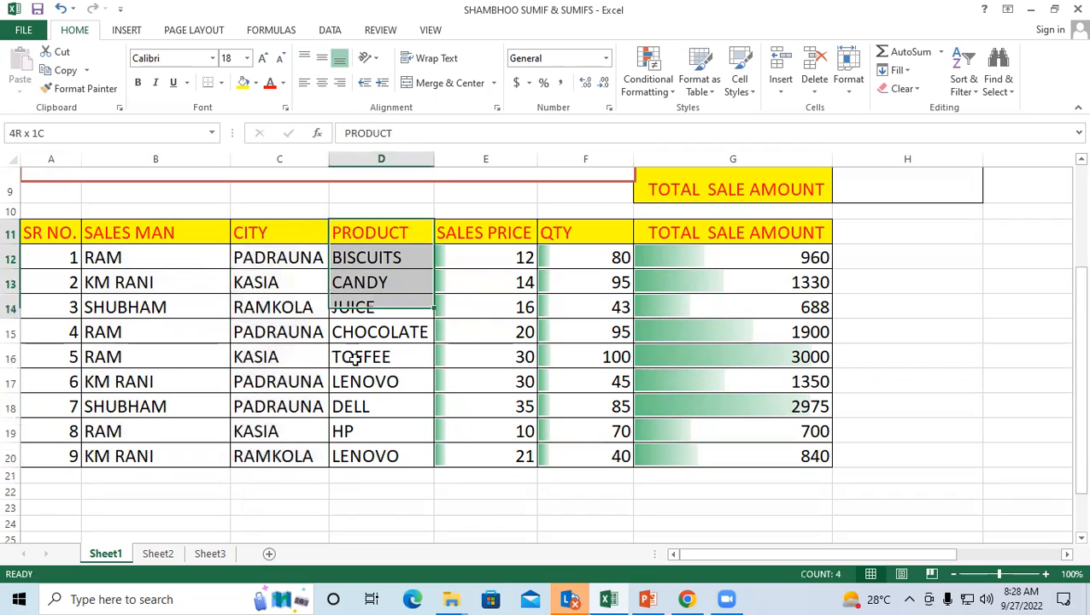
Step: Review the Sales Price, Qty and Total Sale Amount columns and the Sales Man heading of the sales table
drag(468, 235, 467, 447)
drag(572, 235, 574, 449)
drag(686, 236, 675, 458)
click(266, 476)
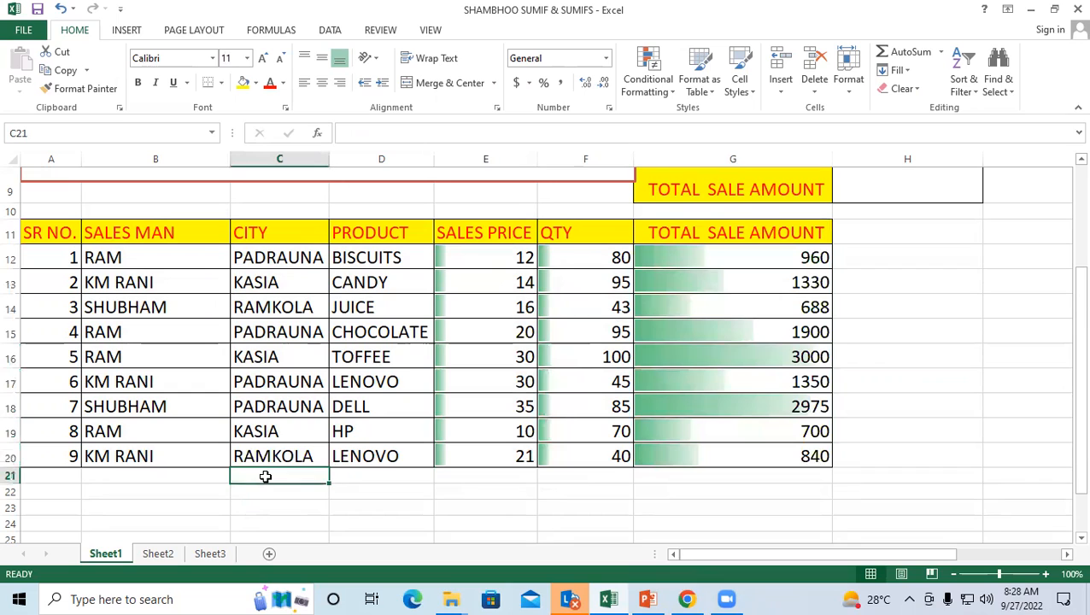
click(172, 209)
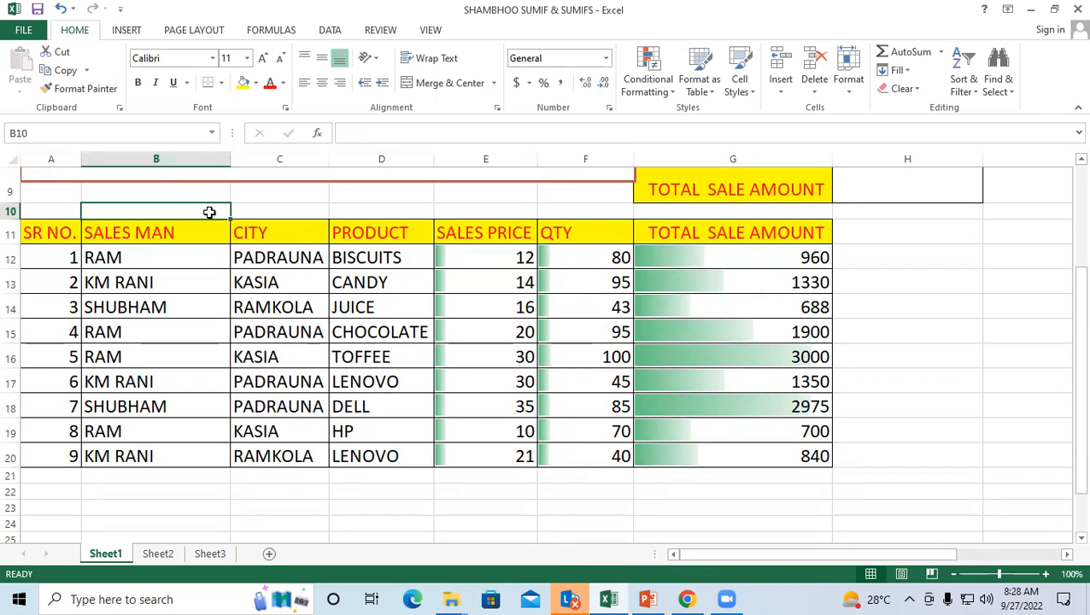
click(271, 210)
click(152, 209)
click(124, 237)
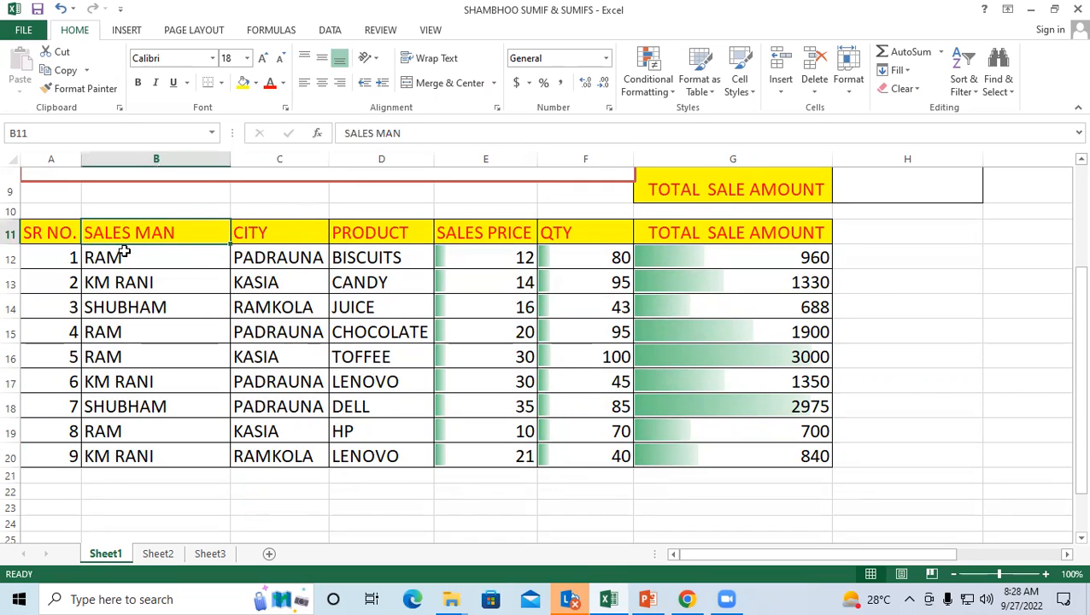
Step: Examine the first sales record field by field from salesman to total sale amount, and the entries in the Sales Man column
click(125, 249)
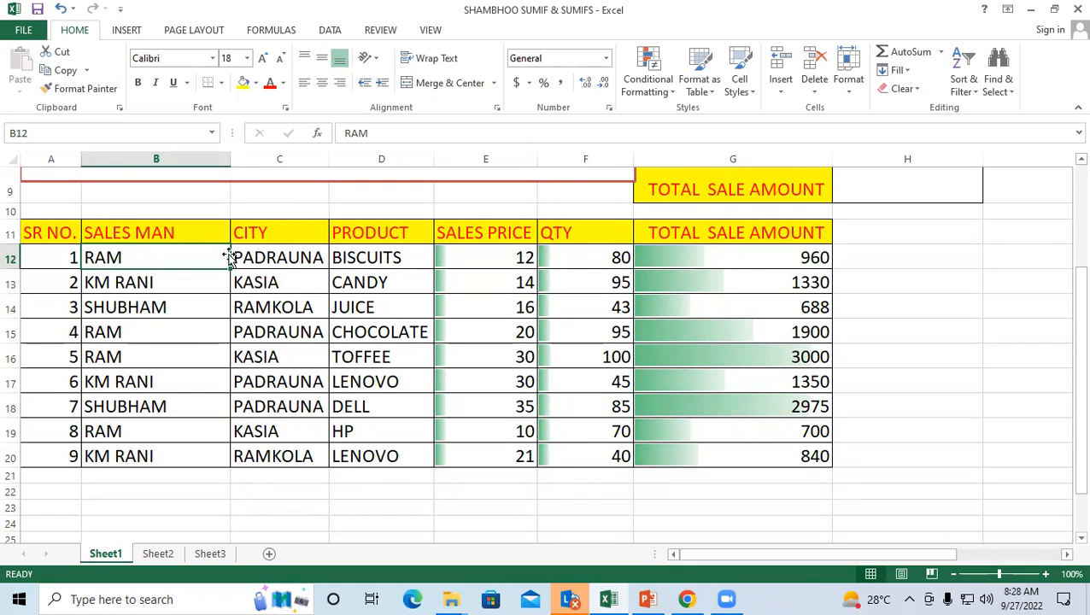
click(163, 456)
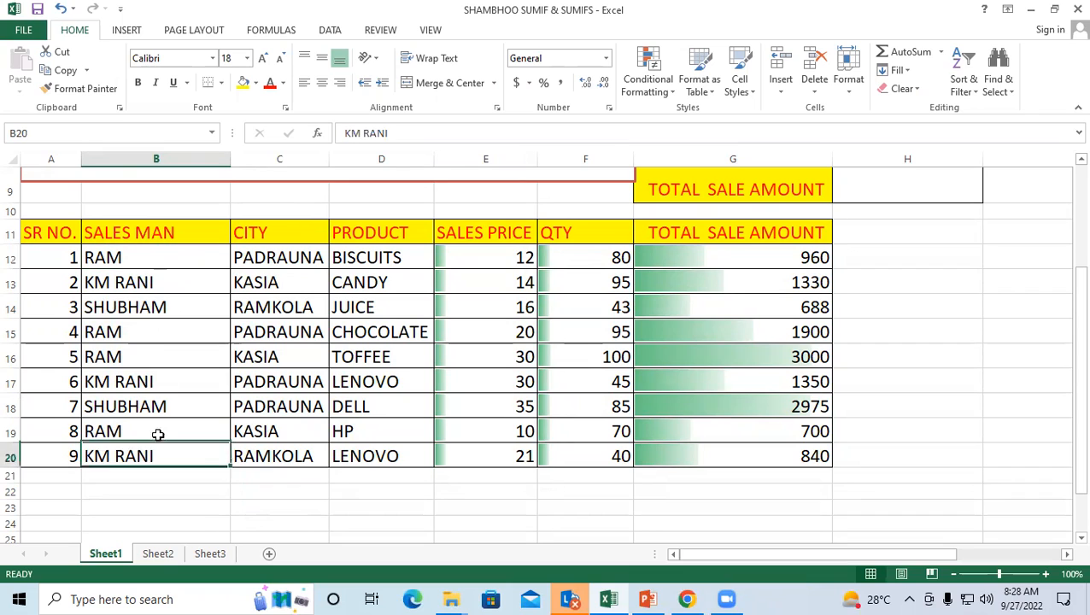
click(138, 257)
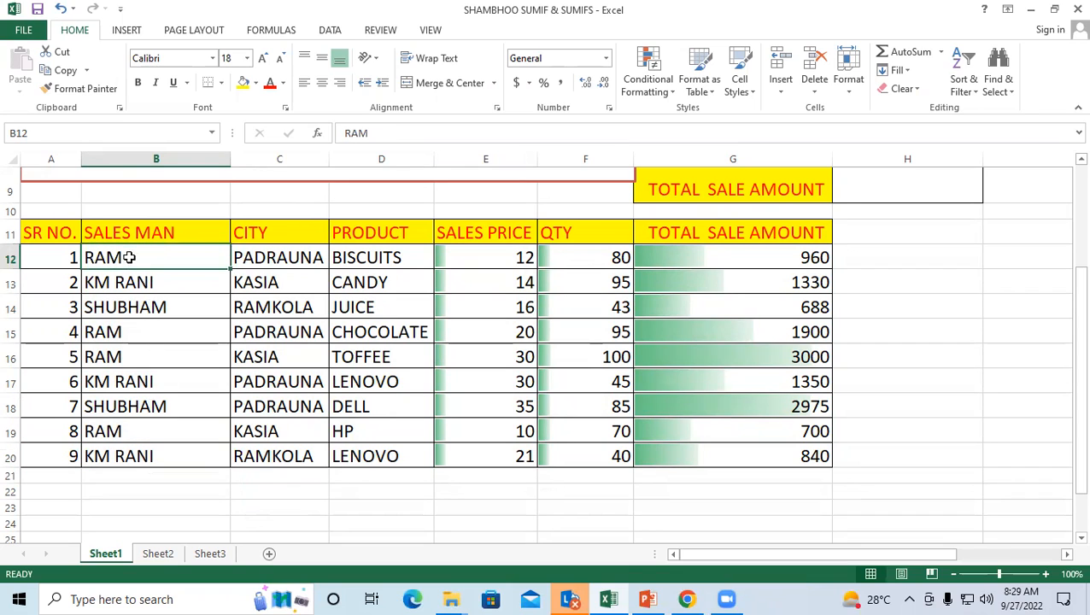
click(279, 258)
click(369, 231)
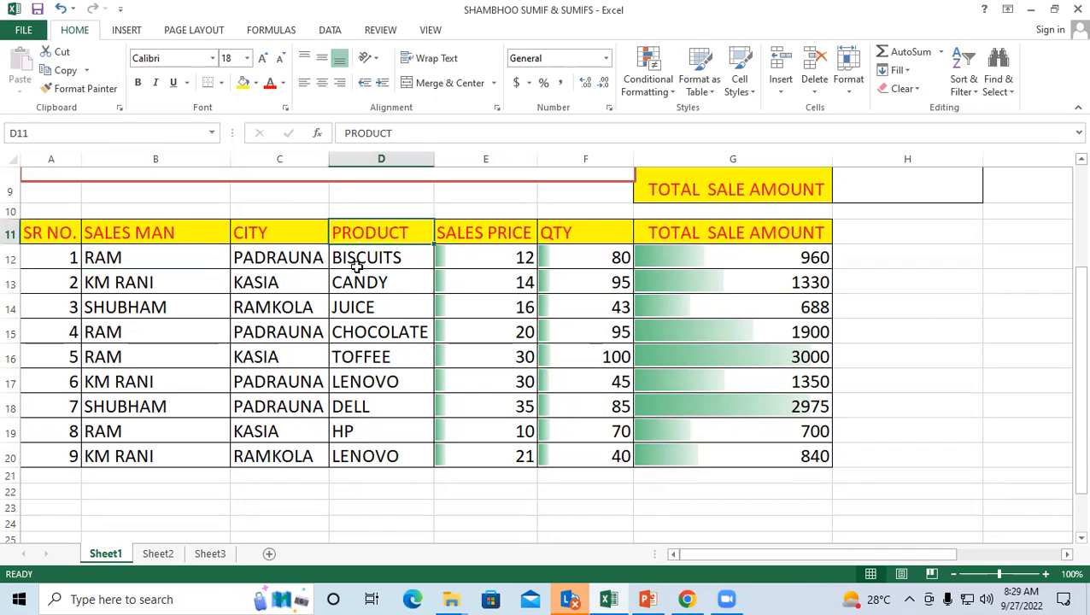
click(350, 254)
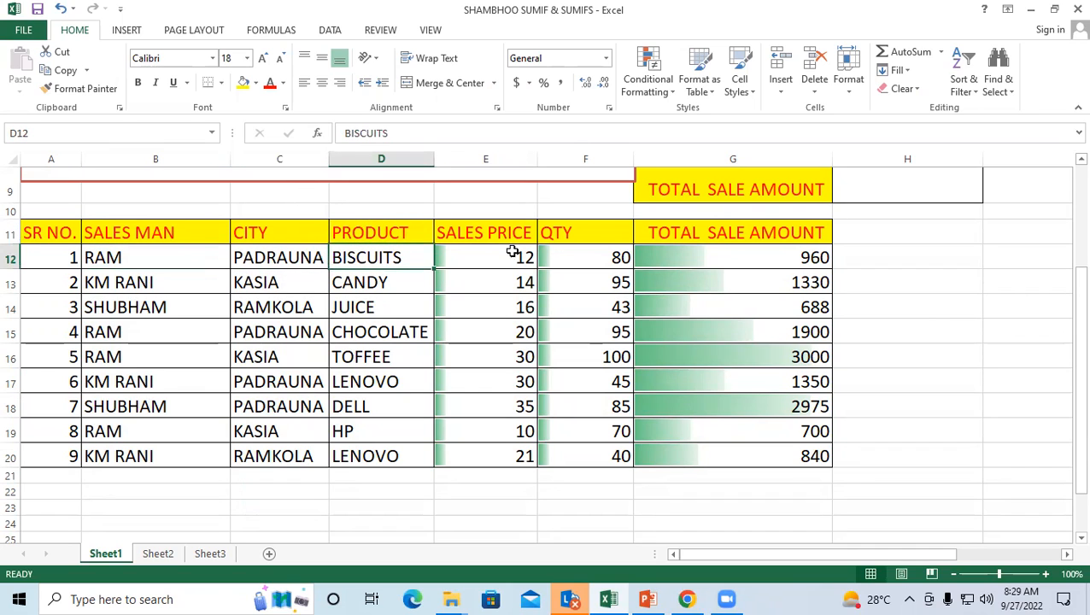
click(483, 253)
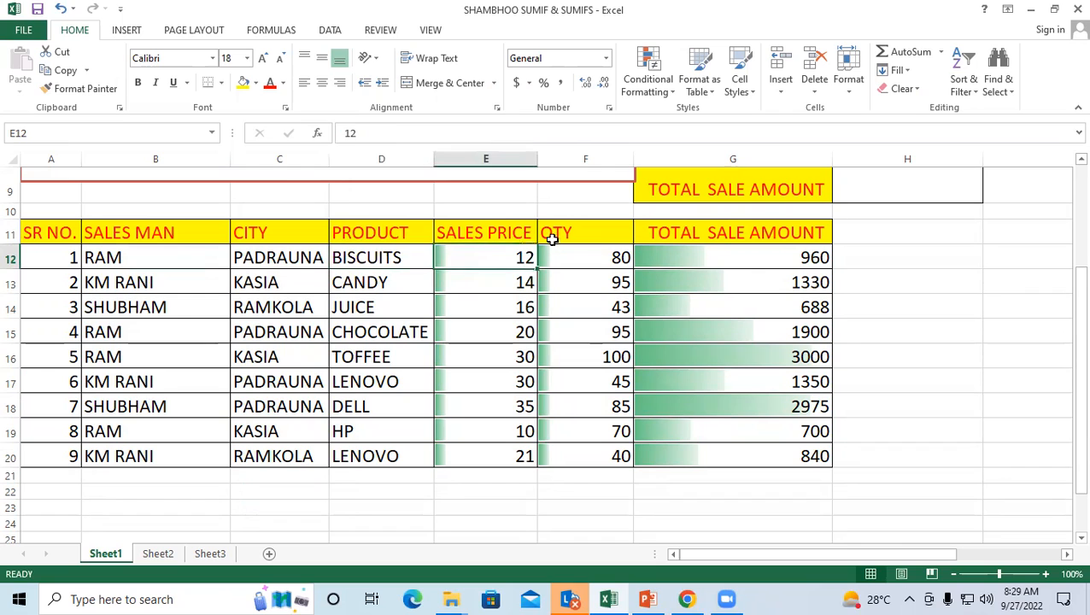
click(600, 258)
click(799, 258)
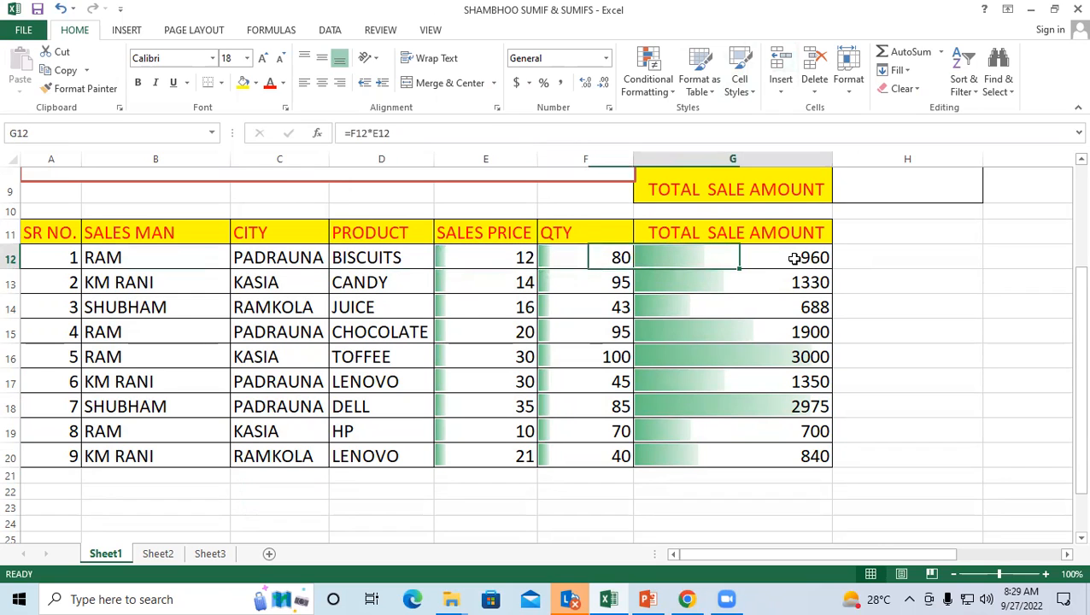
click(133, 249)
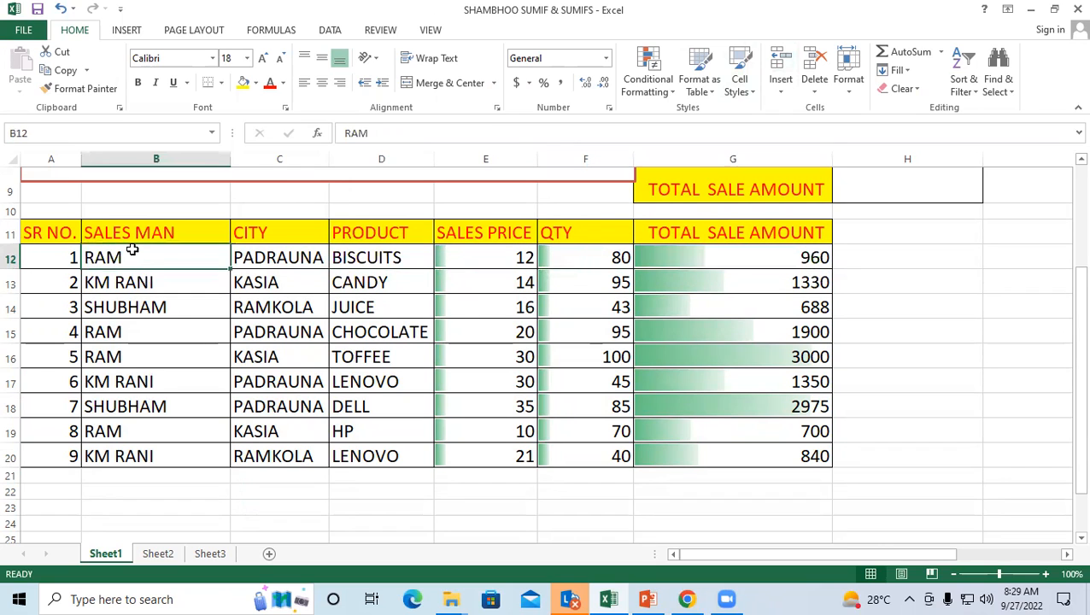
drag(132, 263, 152, 465)
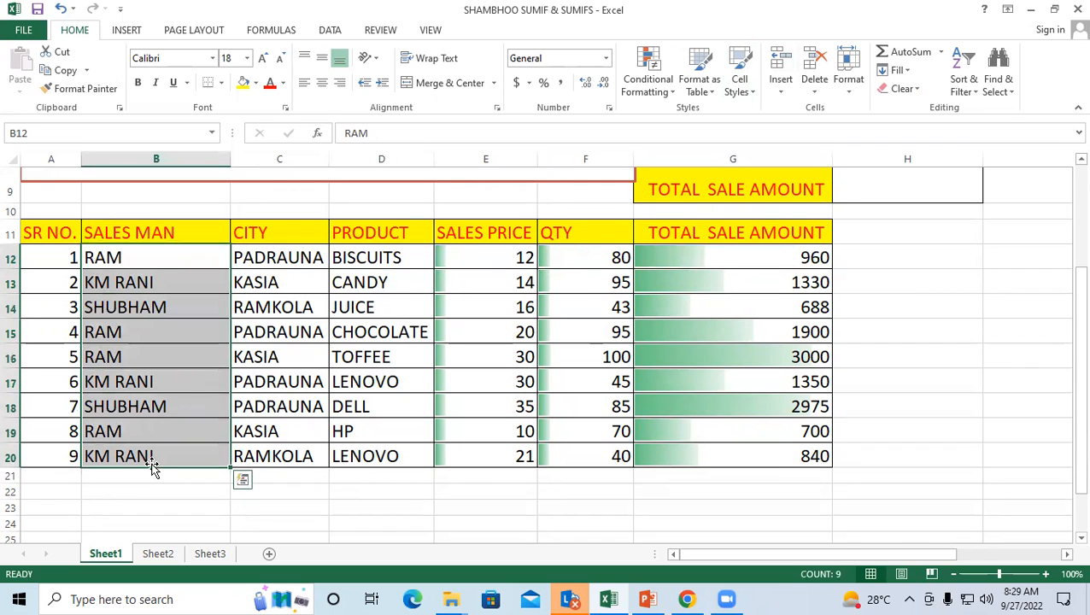
click(152, 253)
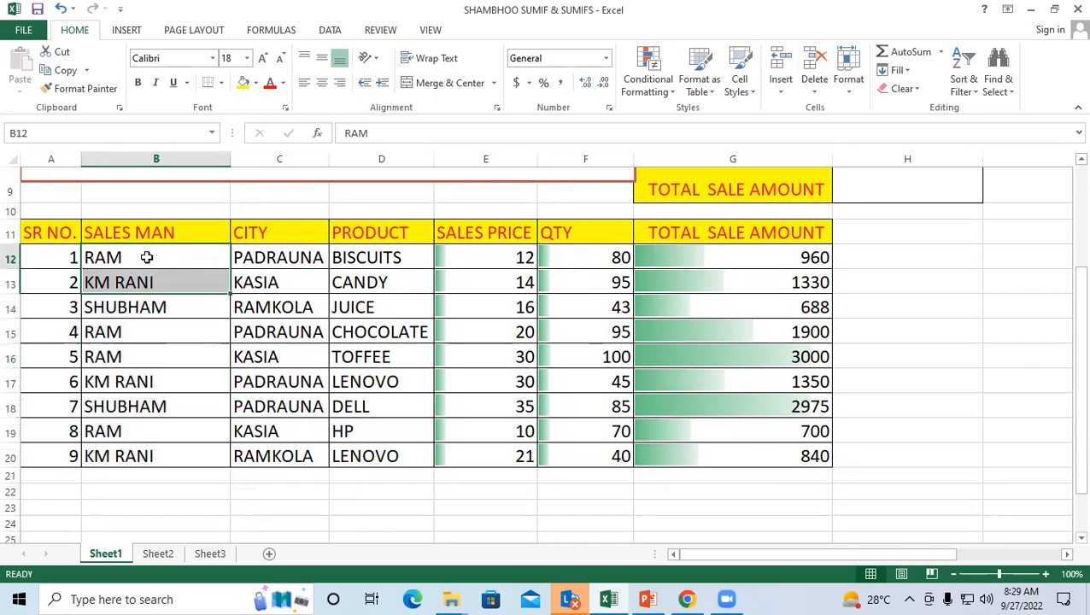
Step: Examine the blank Sales Man and City criteria cells in H7:H8 against the matching columns of the sales table
scroll(152, 297, up, 2)
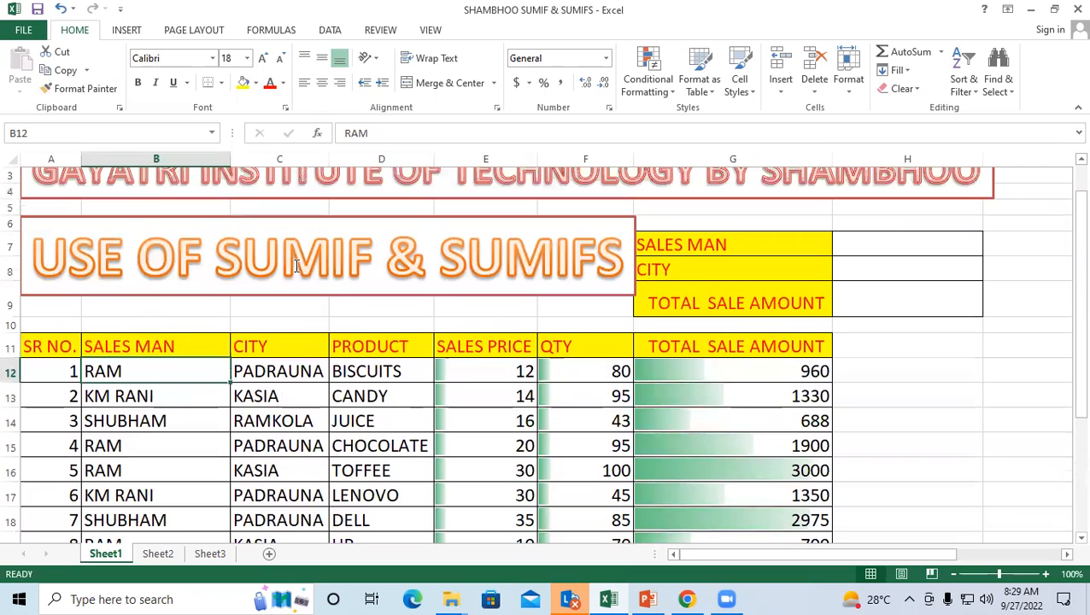
scroll(296, 265, down, 1)
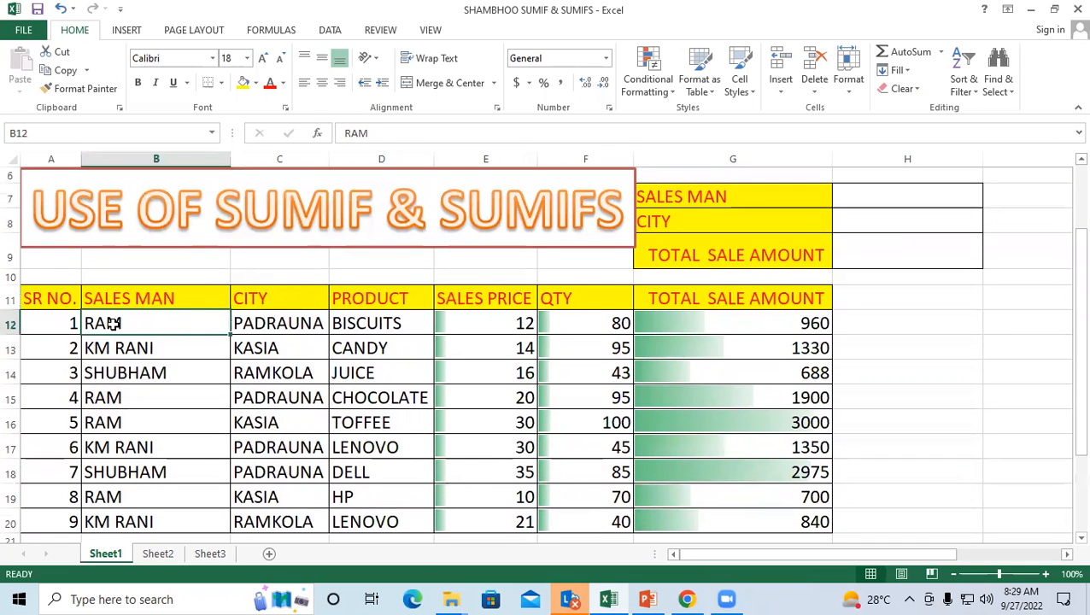
click(882, 195)
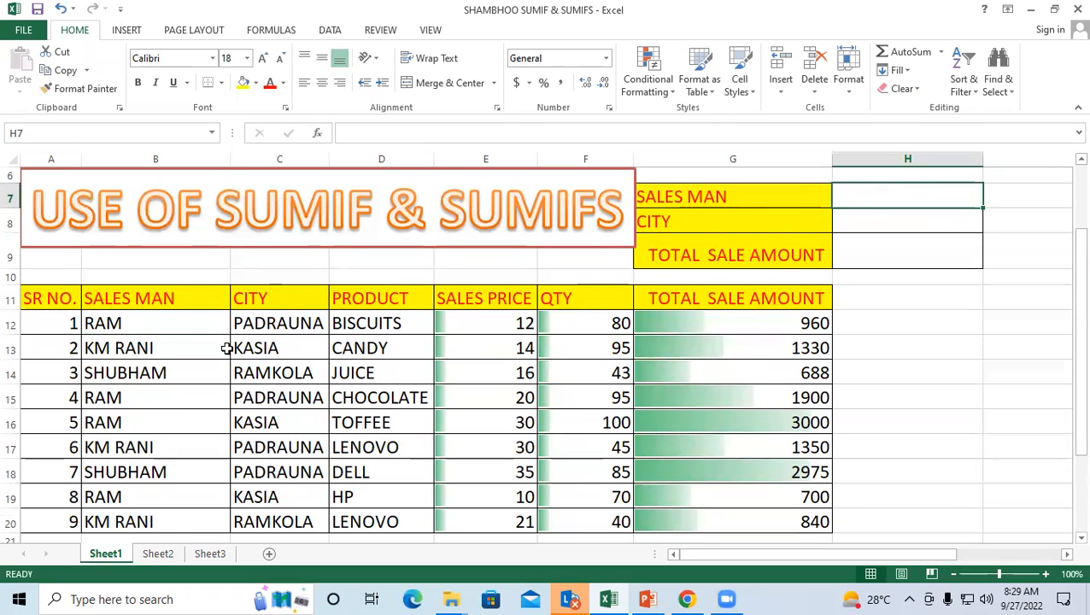
scroll(226, 296, down, 1)
click(279, 257)
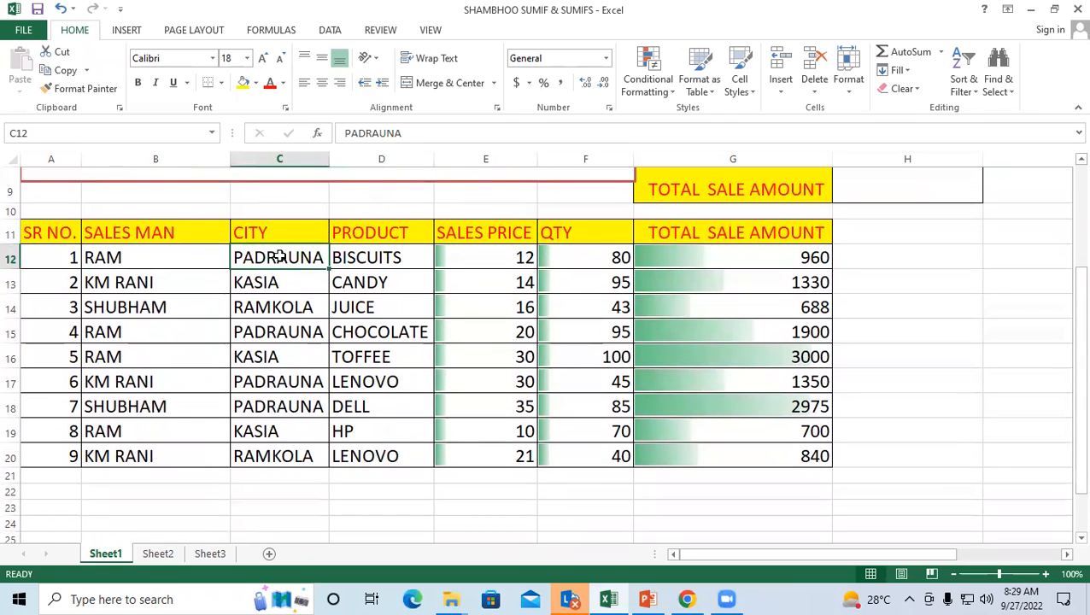
scroll(442, 306, up, 2)
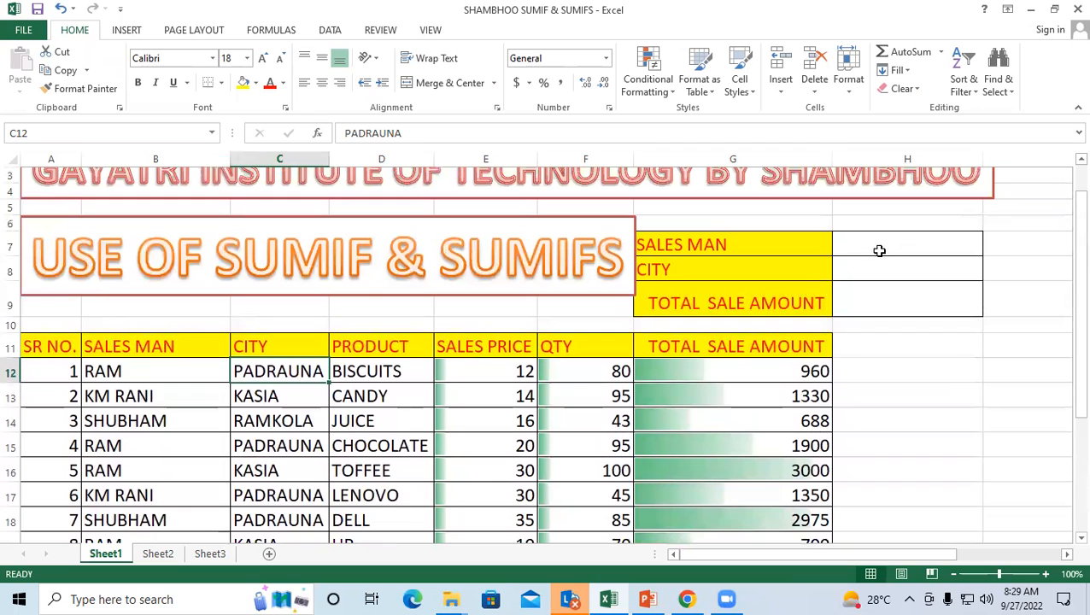
click(884, 248)
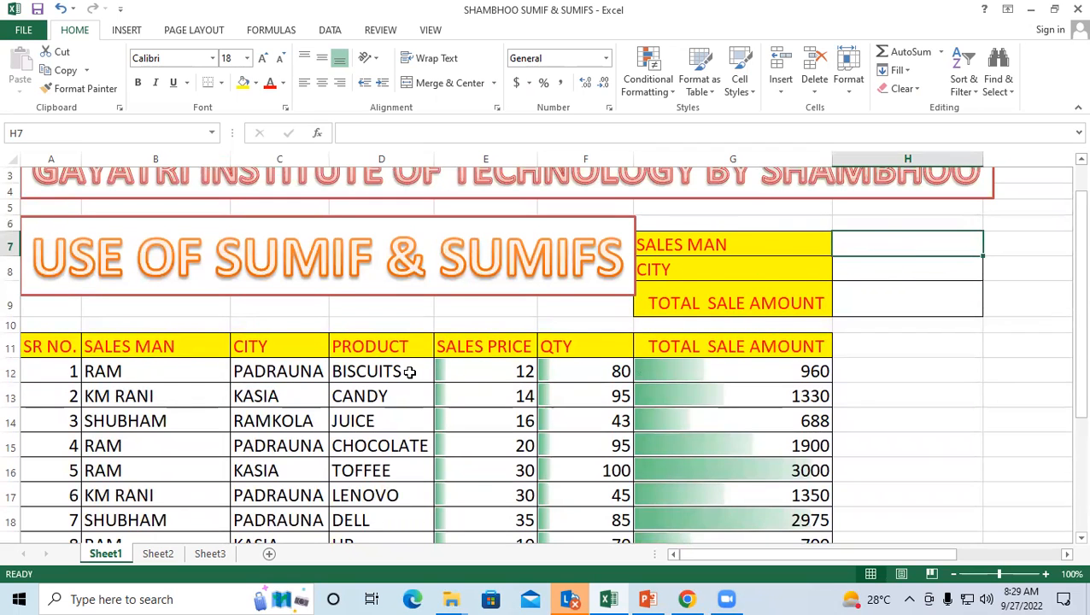
scroll(384, 341, down, 1)
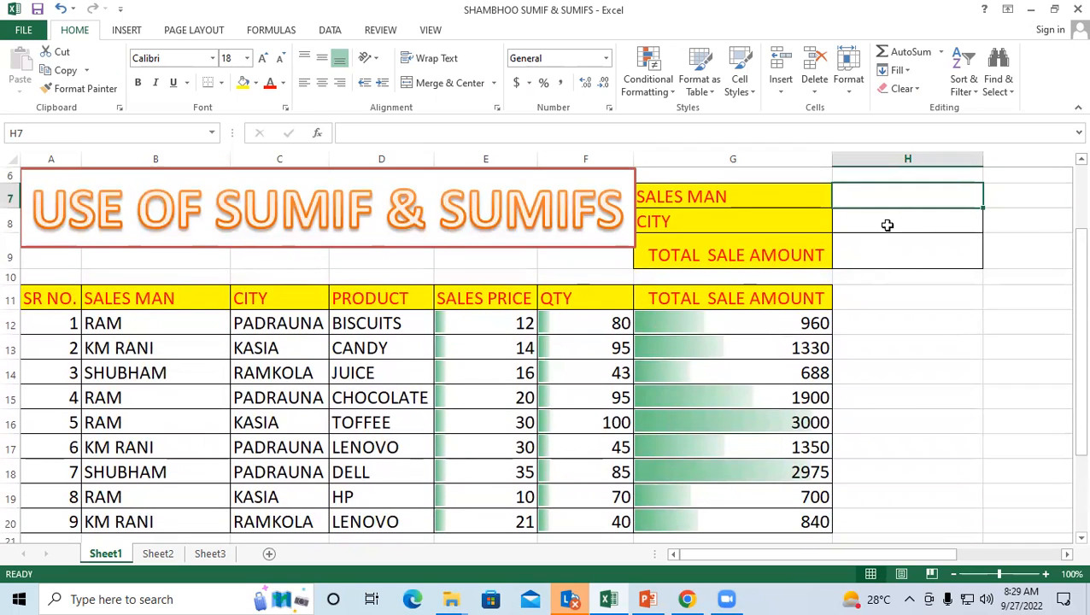
scroll(282, 392, down, 1)
scroll(281, 393, down, 1)
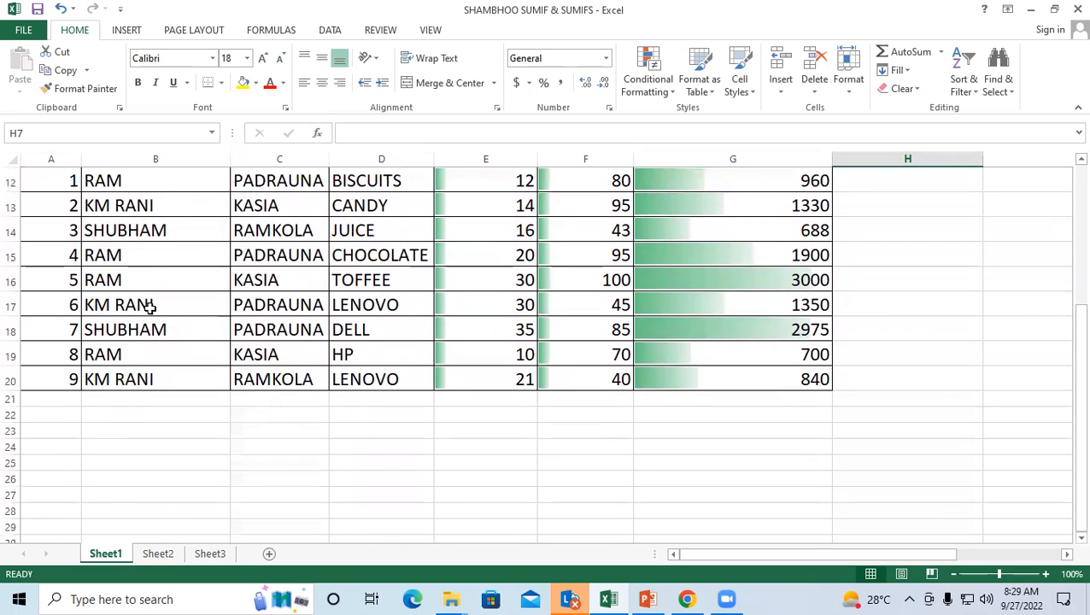
click(138, 305)
scroll(138, 306, up, 1)
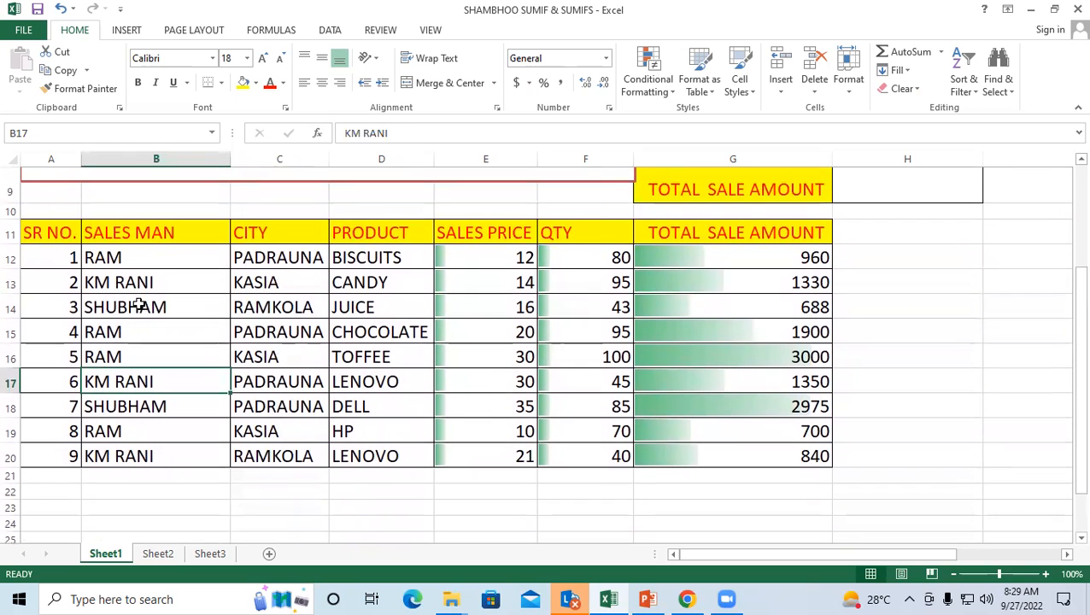
drag(117, 244, 132, 475)
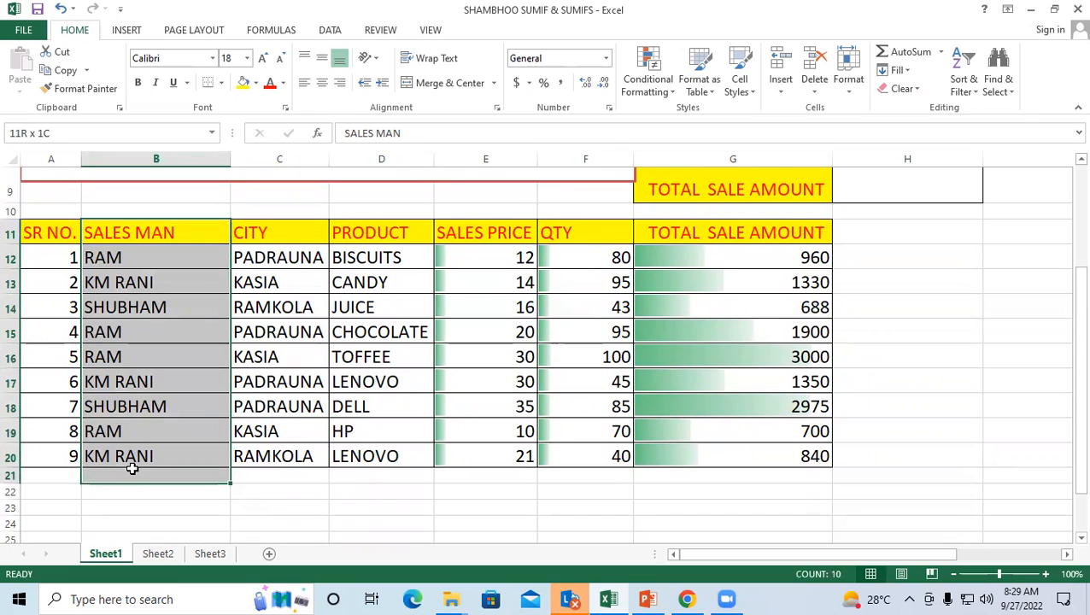
Step: Add up the first-listed salesman's sale amounts in H12 with =SUM(G12,G15,G16,G19) and reselect that cell
click(871, 253)
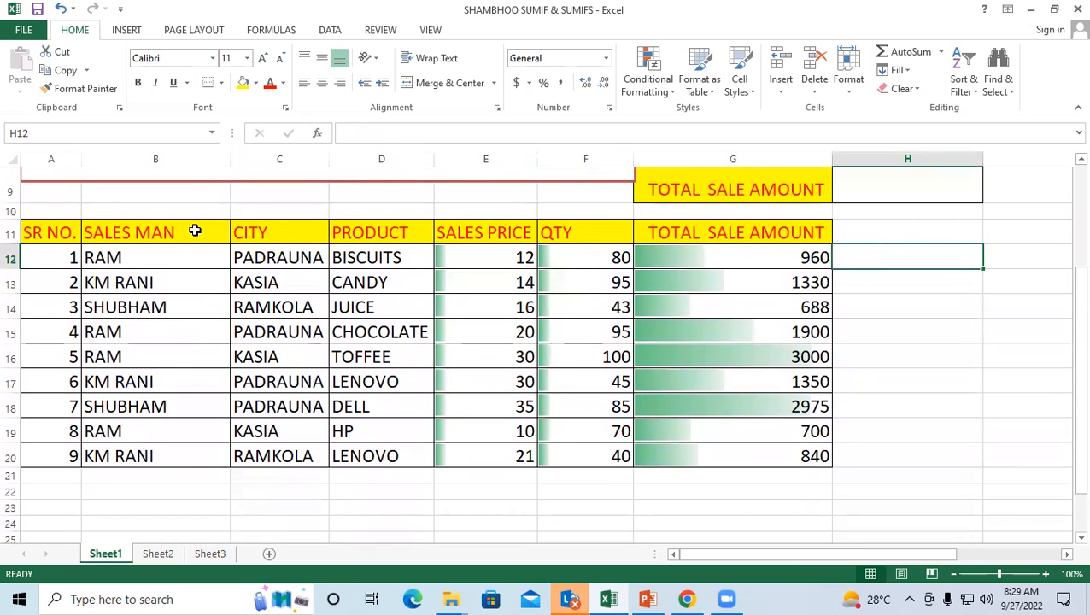
text(=)
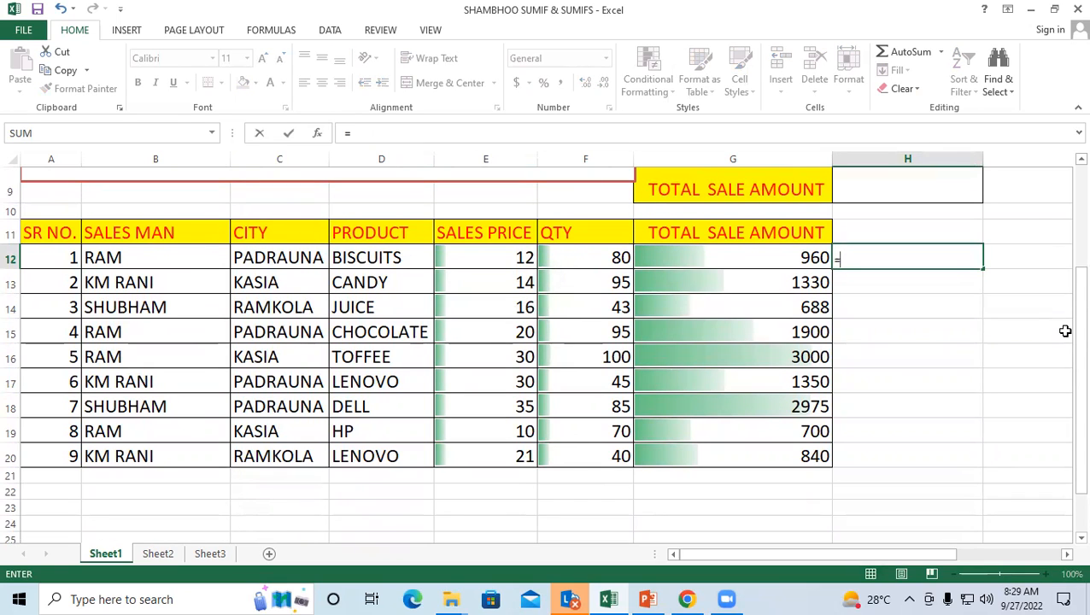
text(sum)
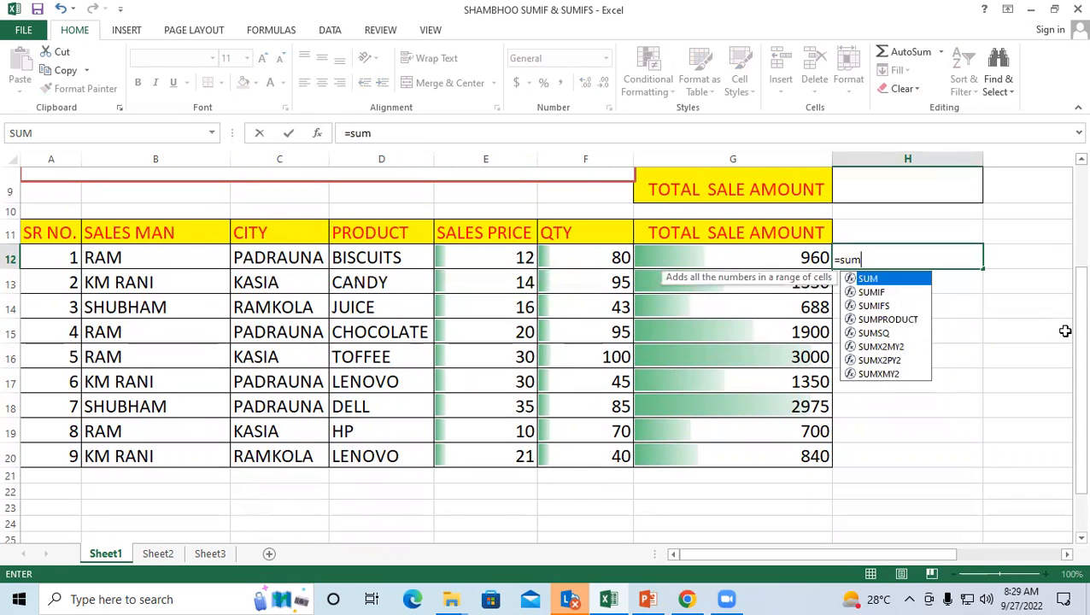
text(()
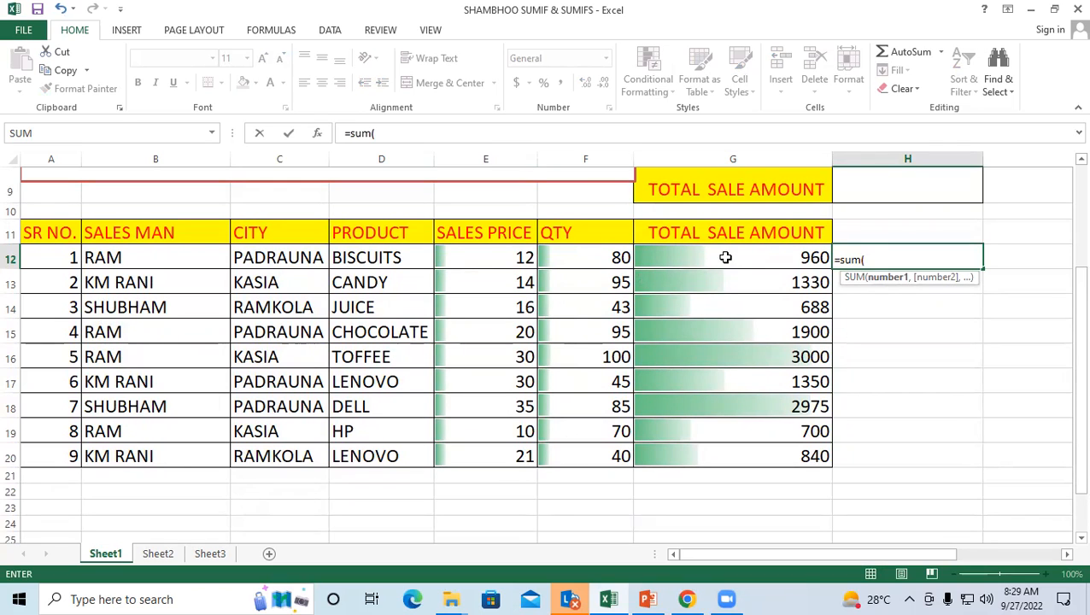
click(767, 257)
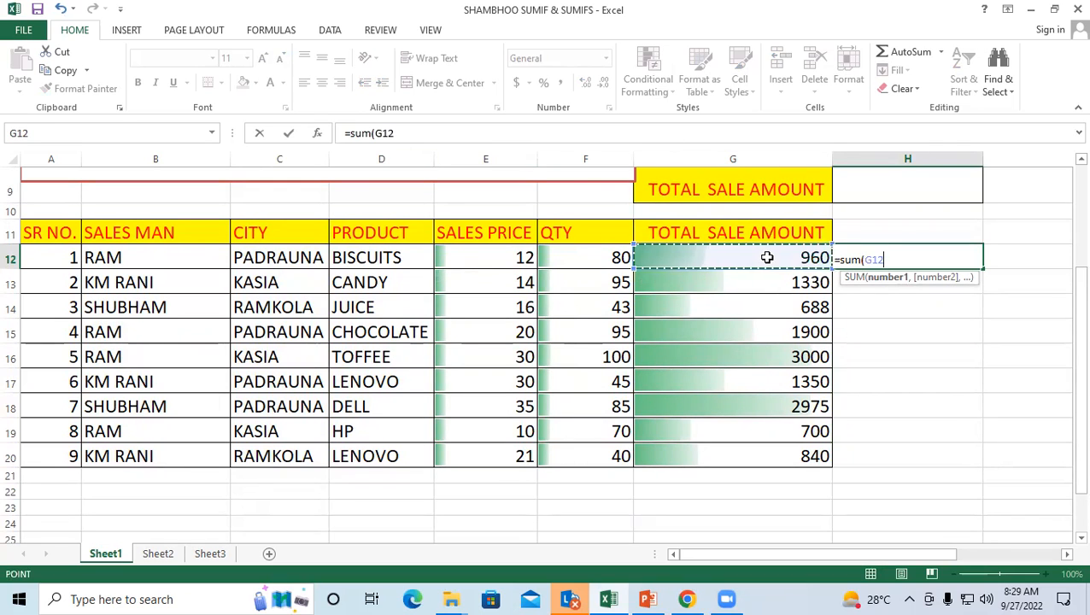
text(,)
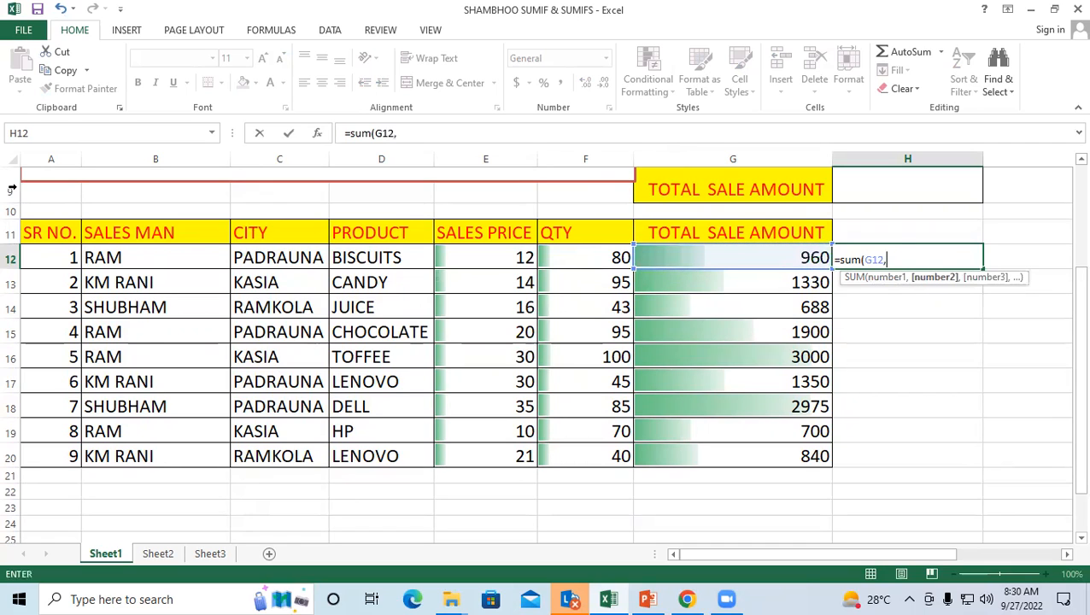
click(797, 335)
text(,)
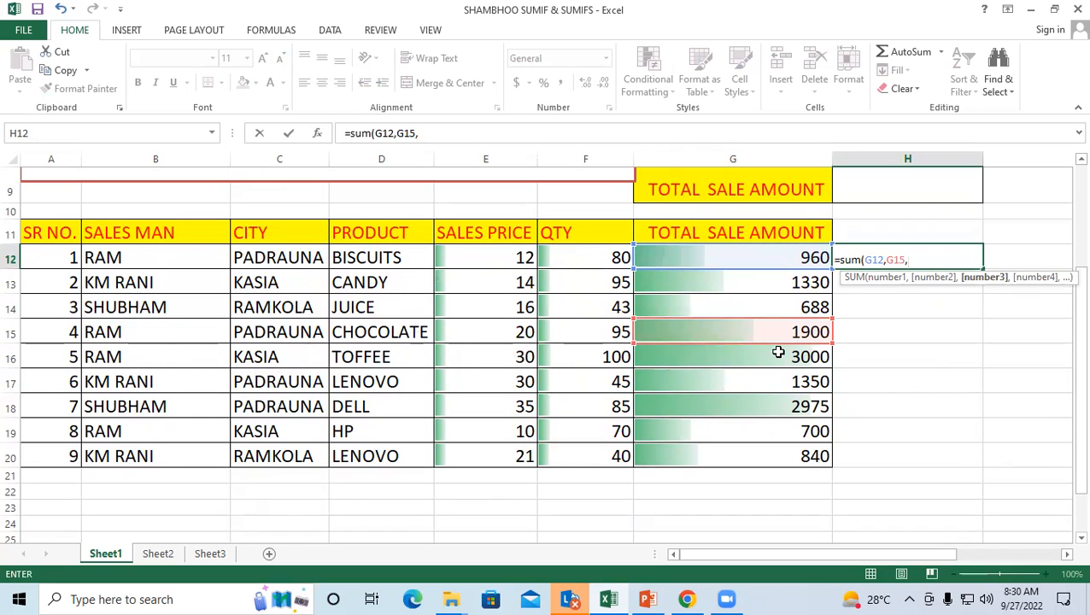
click(784, 356)
text(,)
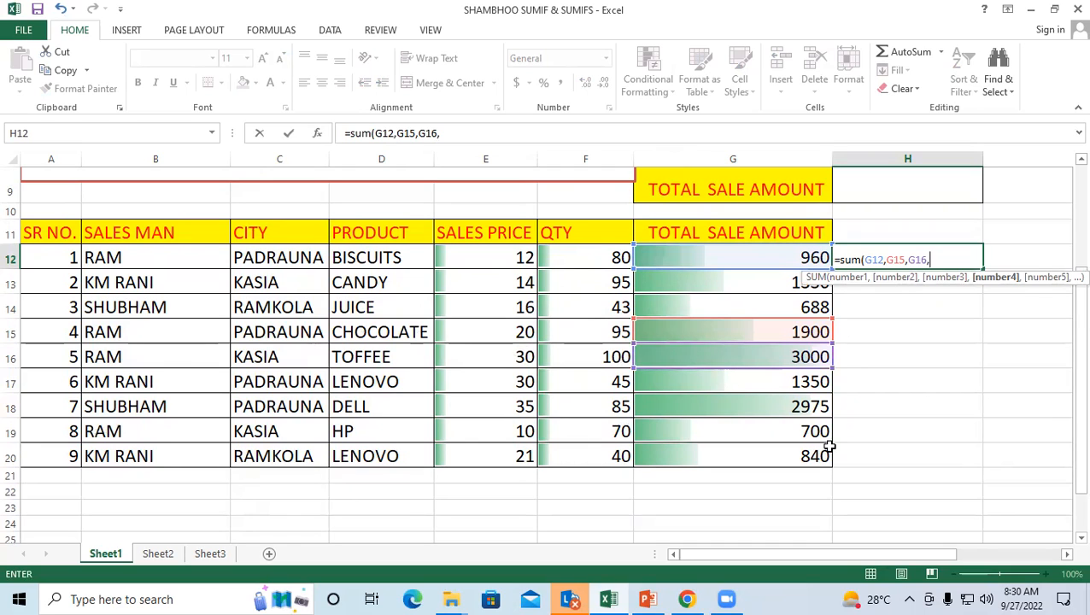
click(808, 432)
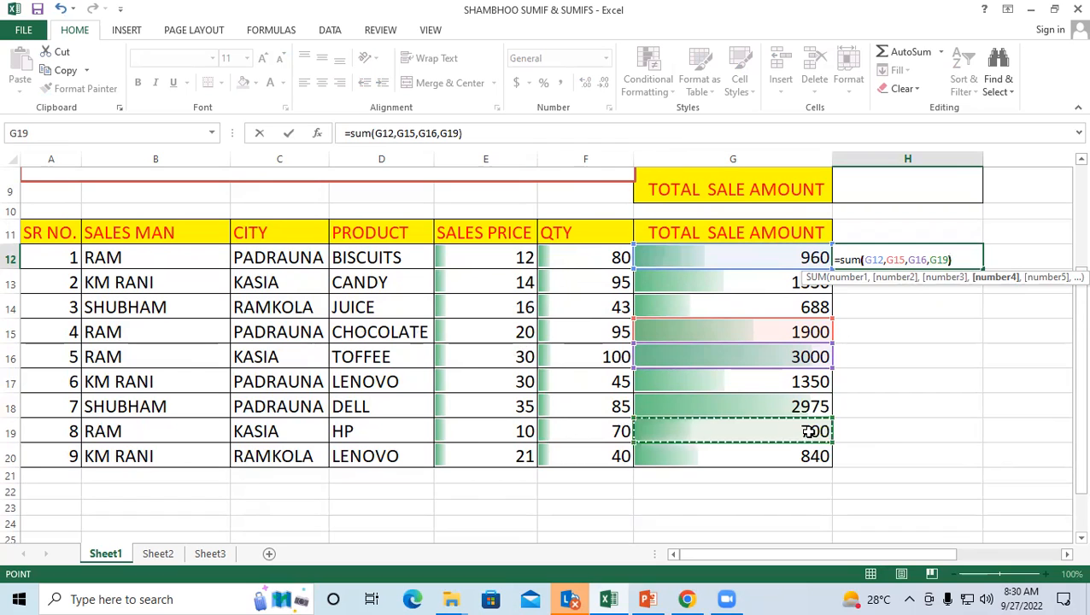
text())
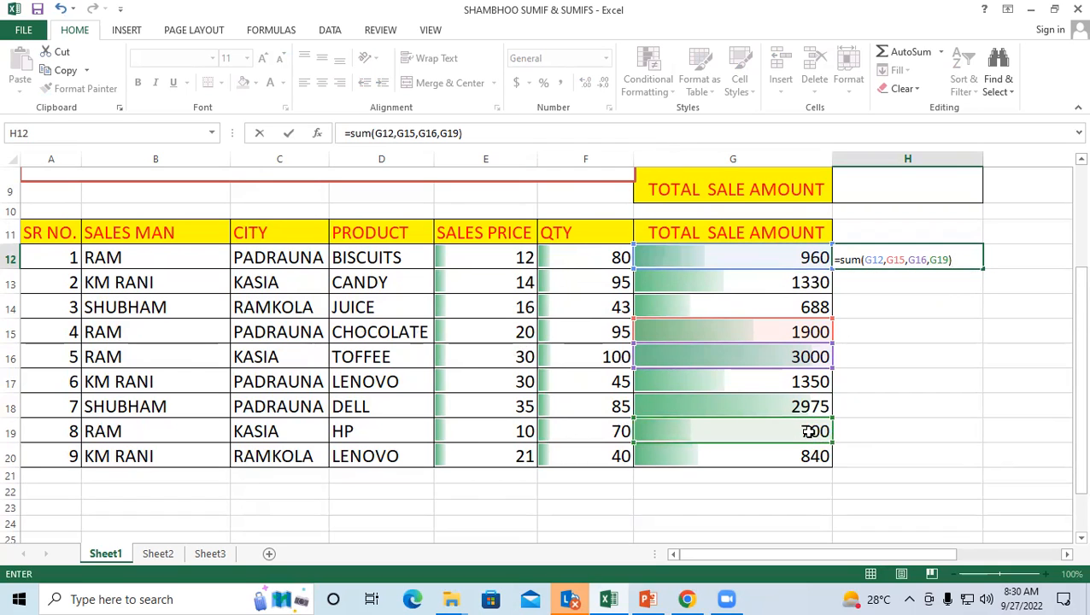
key(Return)
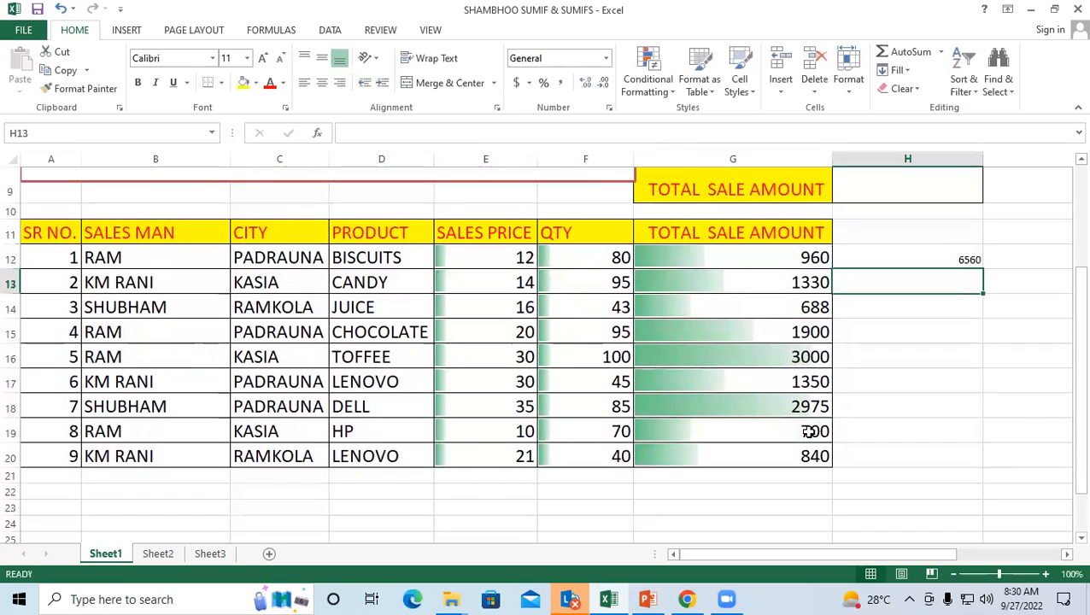
click(903, 254)
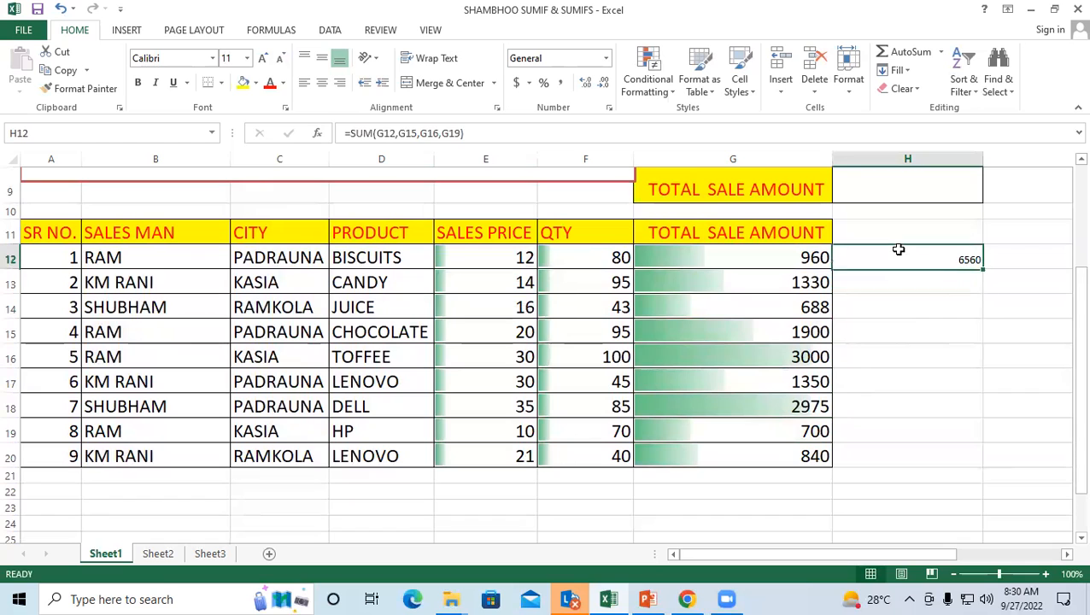
Step: Increase the font size of the total in H12 to 22
click(264, 60)
click(264, 59)
click(263, 60)
click(264, 59)
click(264, 60)
click(263, 59)
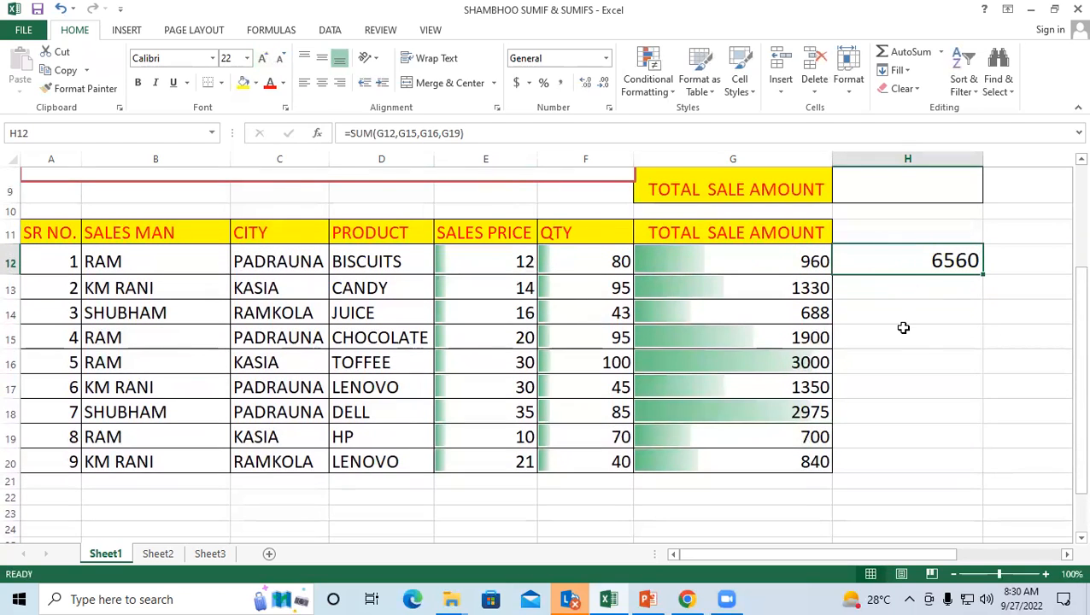
Step: Delete the manually built SUM total from H12
click(901, 293)
click(902, 254)
click(840, 293)
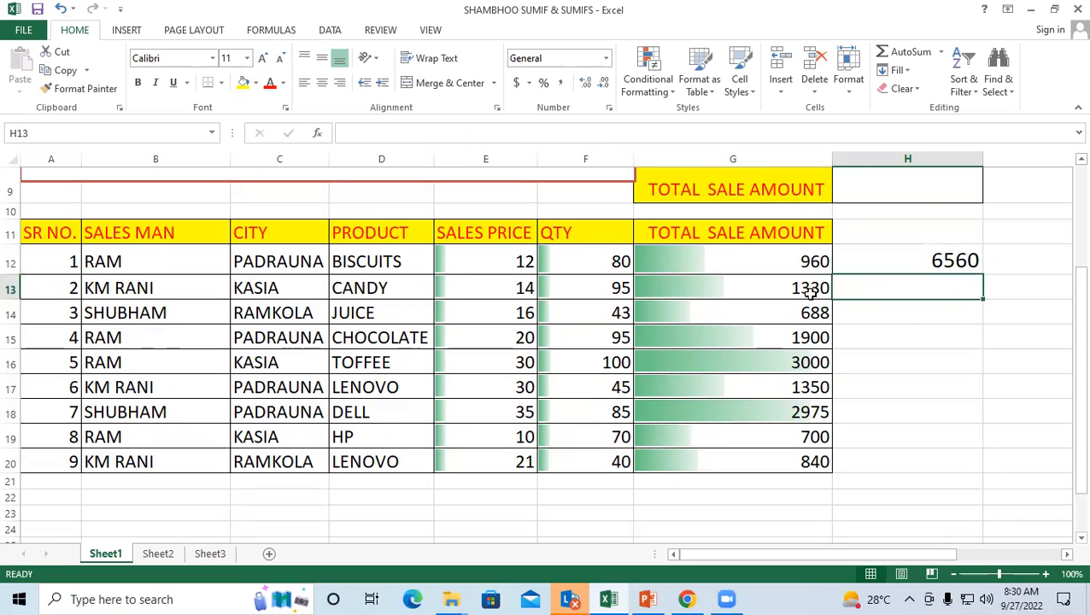
click(162, 408)
click(794, 413)
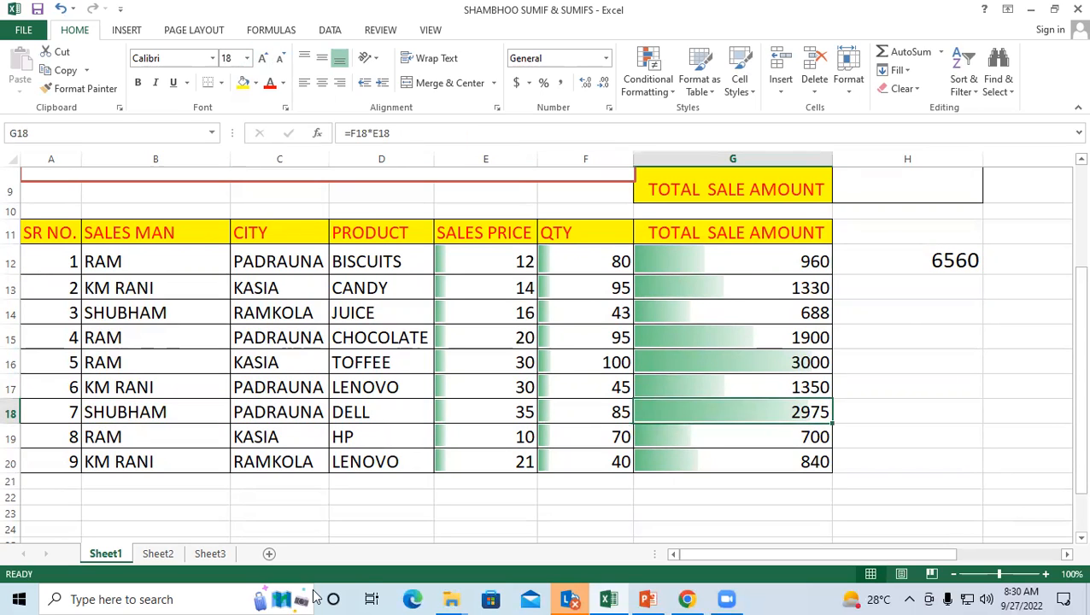
click(917, 267)
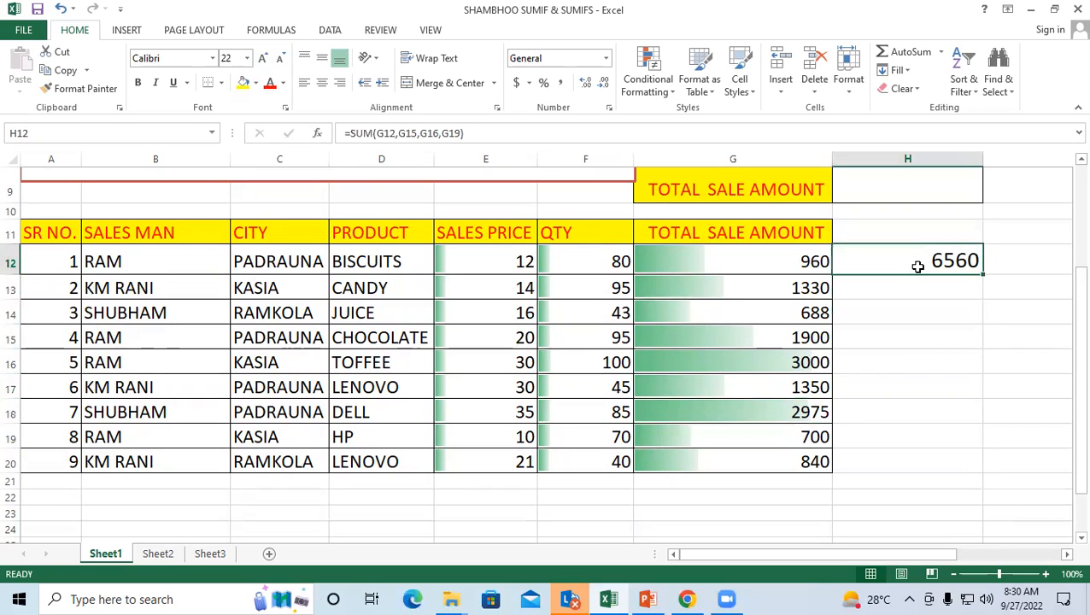
key(Delete)
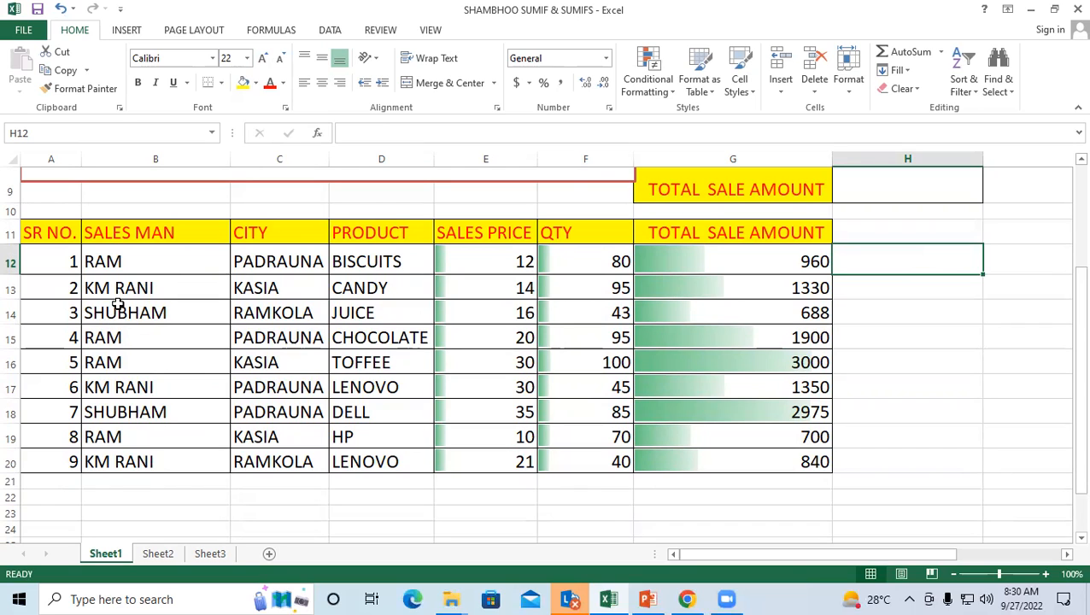
Step: Examine the city and product entries of the first sales record in C12 and D12
click(260, 262)
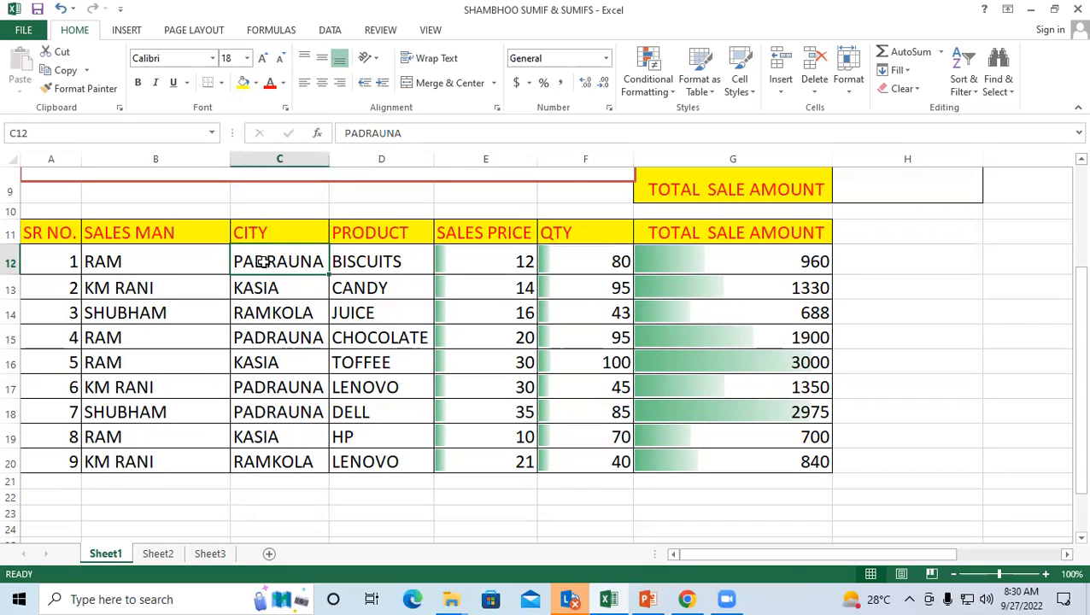
click(380, 257)
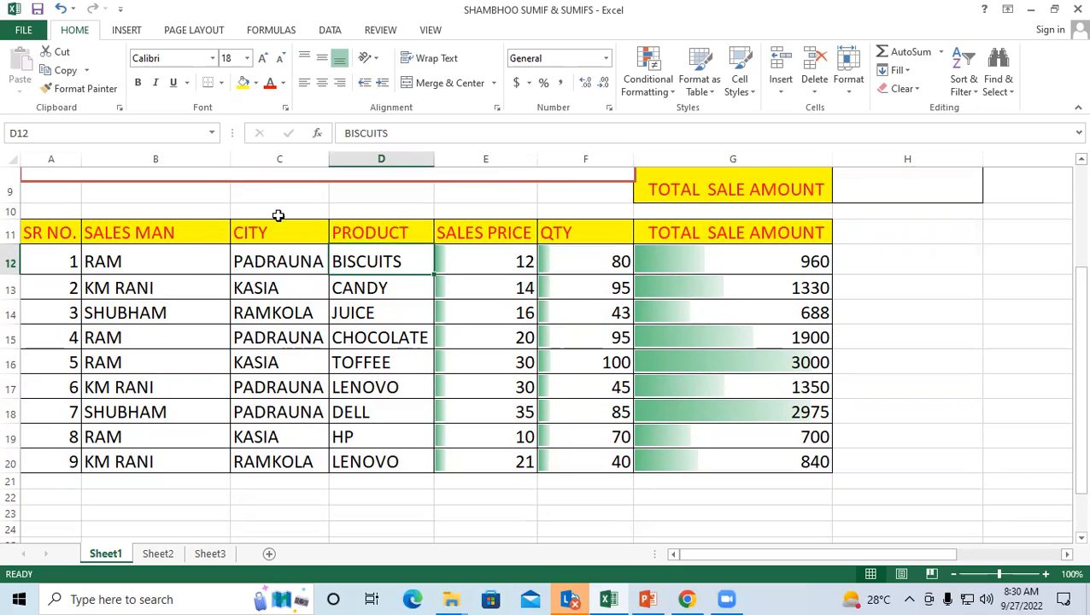
click(257, 262)
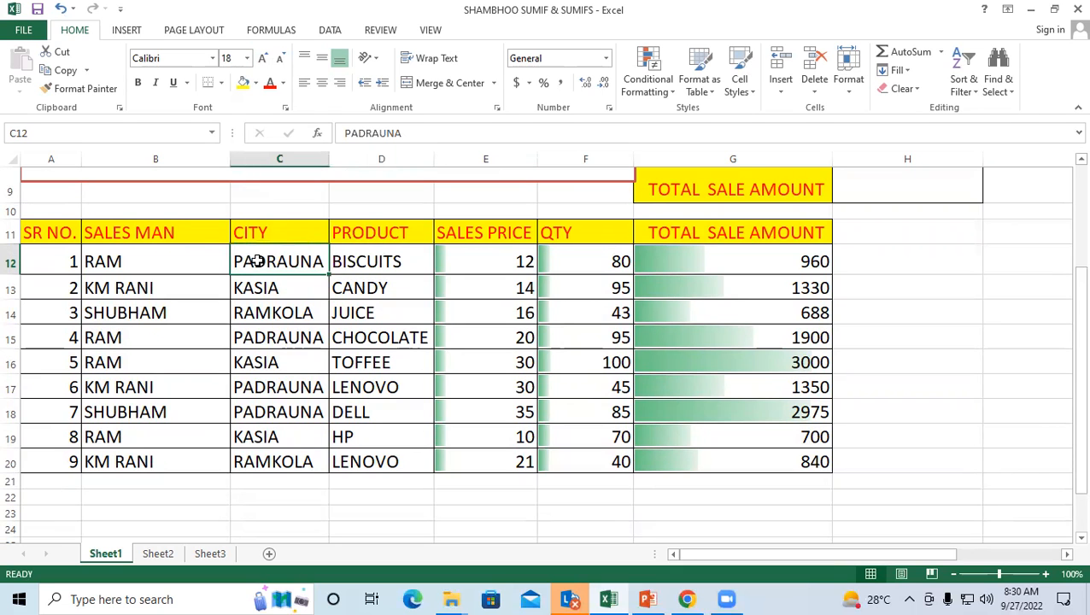
click(380, 258)
Step: Examine the function names SUMIF and SUMIFS in the sheet's title box, highlighting each word in turn
scroll(602, 437, up, 3)
drag(229, 287, 346, 291)
drag(444, 304, 630, 299)
click(510, 341)
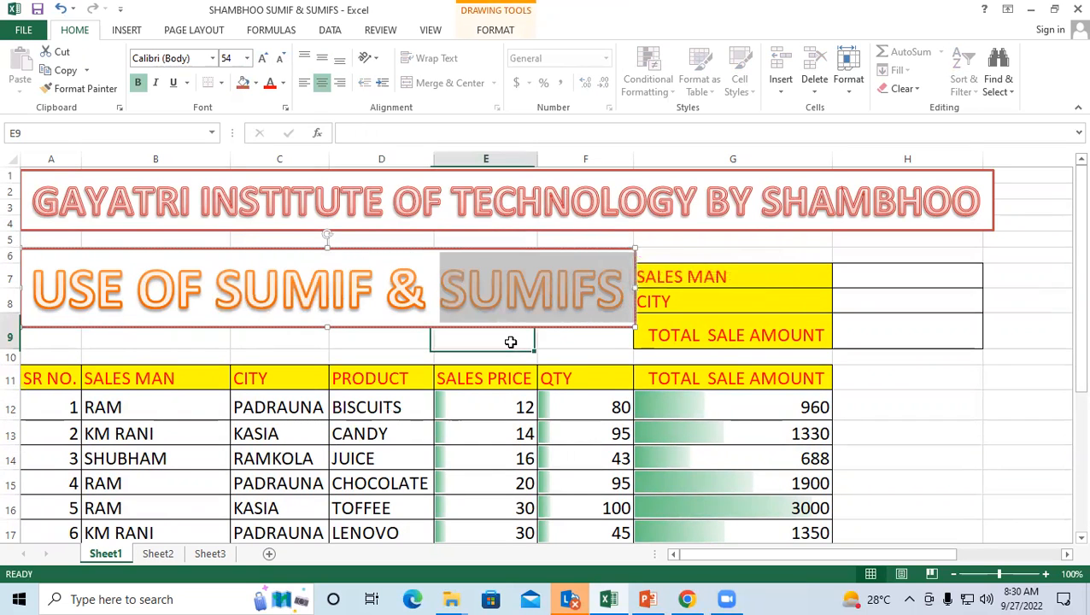
drag(228, 280, 372, 288)
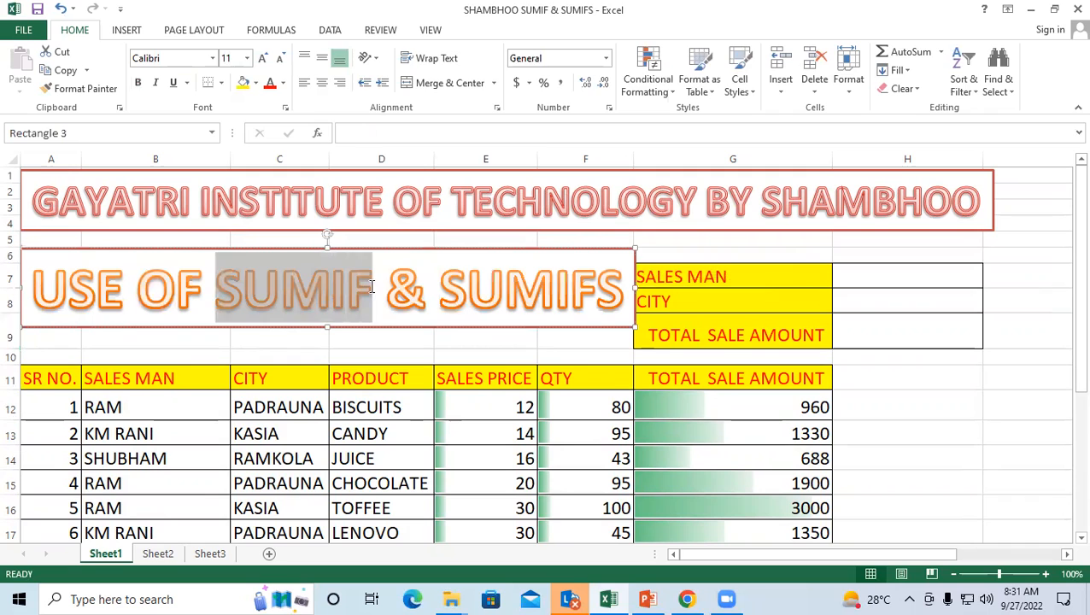
click(494, 342)
drag(440, 282, 636, 290)
click(312, 291)
drag(227, 290, 377, 301)
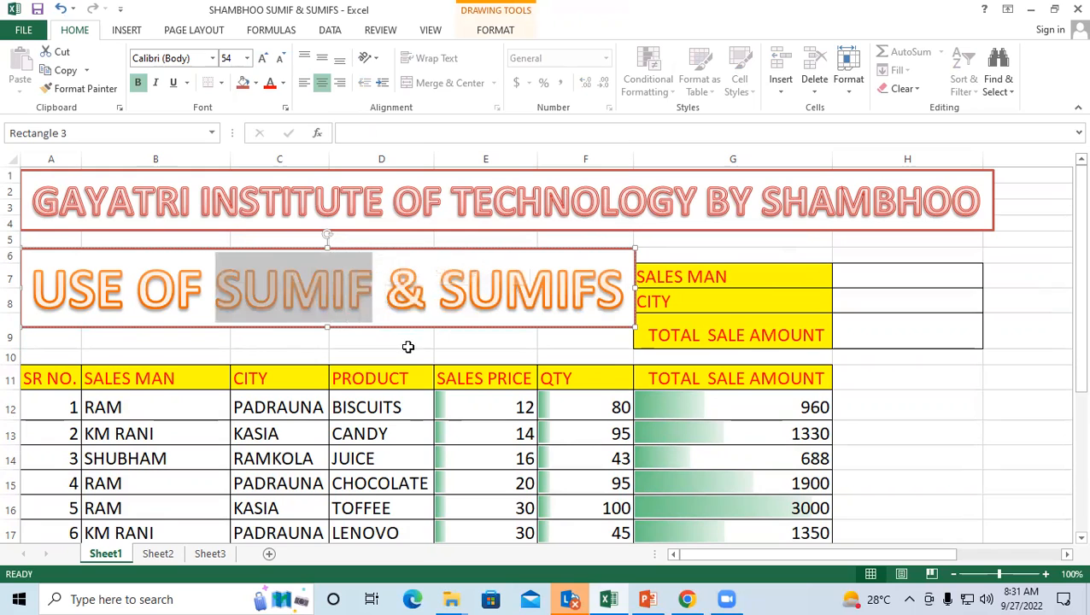
click(350, 340)
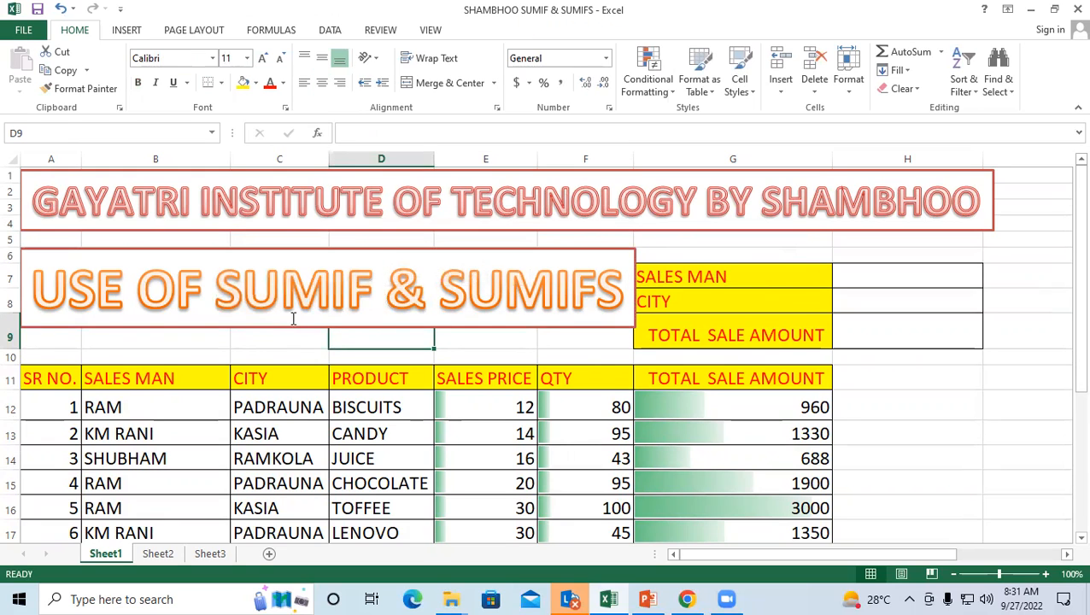
Step: Relate the single salesman criterion in B12 to the word SUMIF in the title box
scroll(293, 318, down, 1)
click(102, 360)
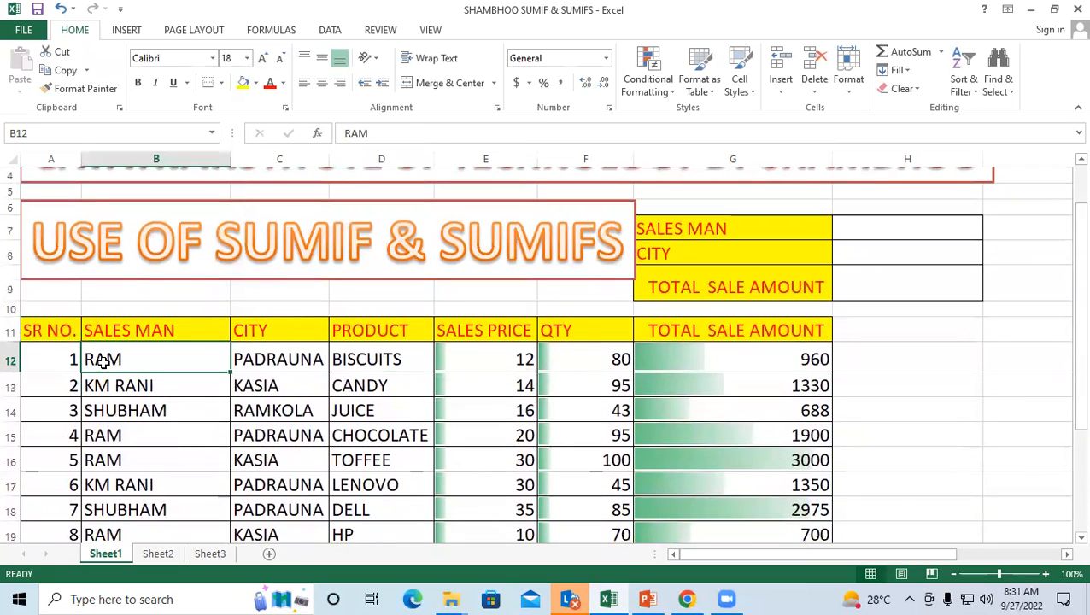
scroll(126, 359, up, 1)
drag(217, 290, 374, 294)
click(377, 307)
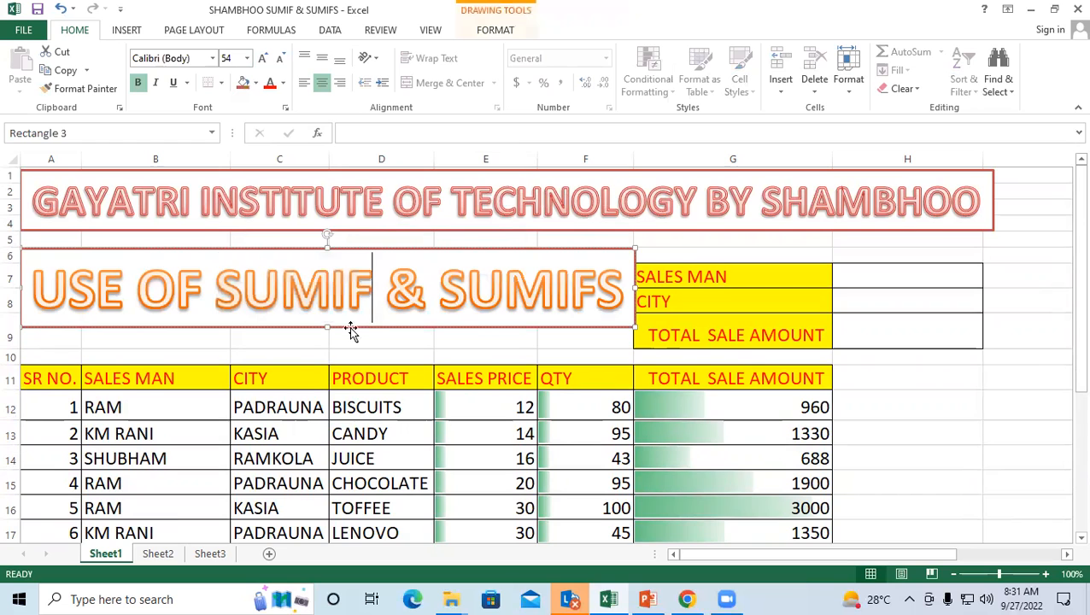
Step: Examine the Sales Man, City and Product headings and the matching entries in row 12 as possible criteria
scroll(351, 332, down, 2)
click(139, 283)
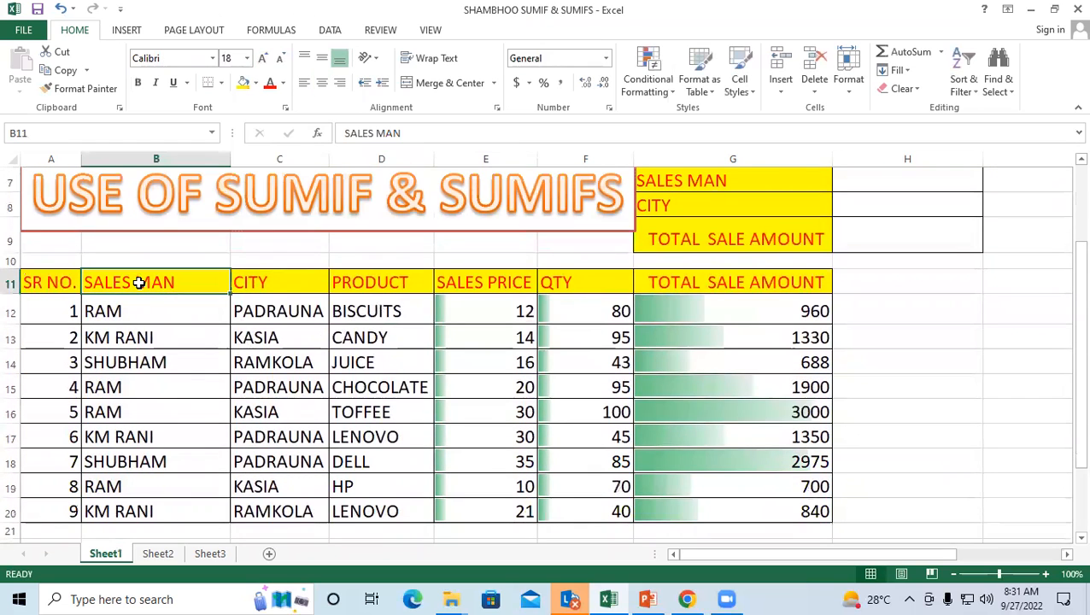
click(271, 286)
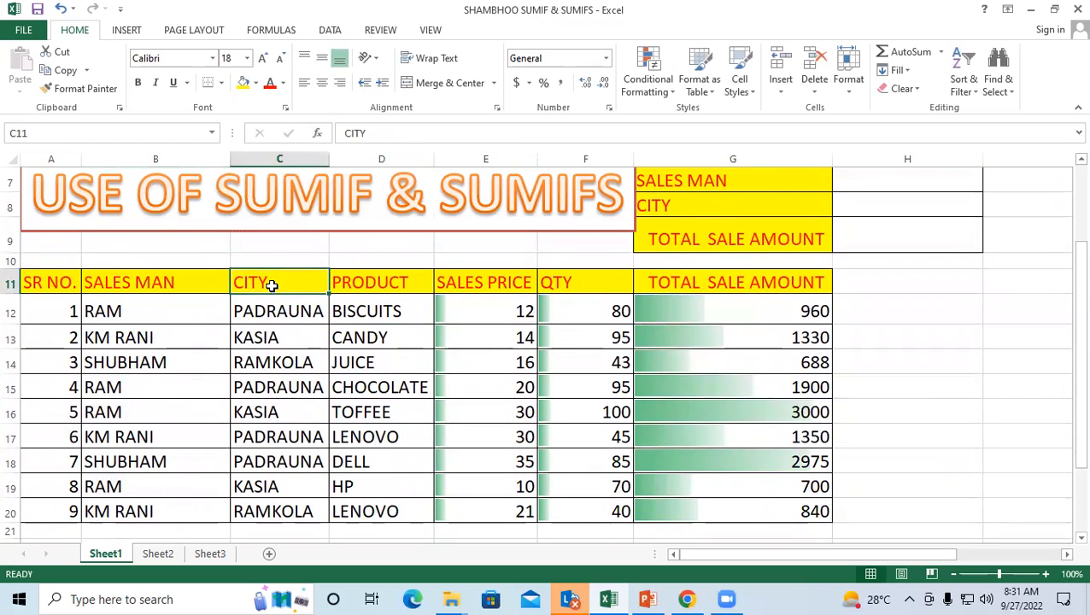
click(391, 282)
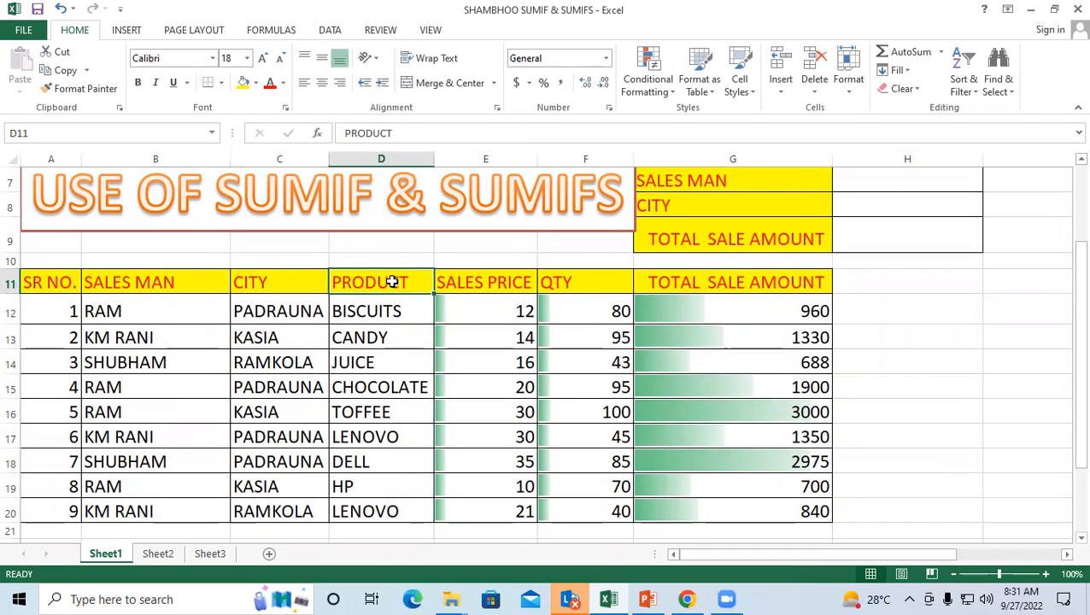
click(173, 301)
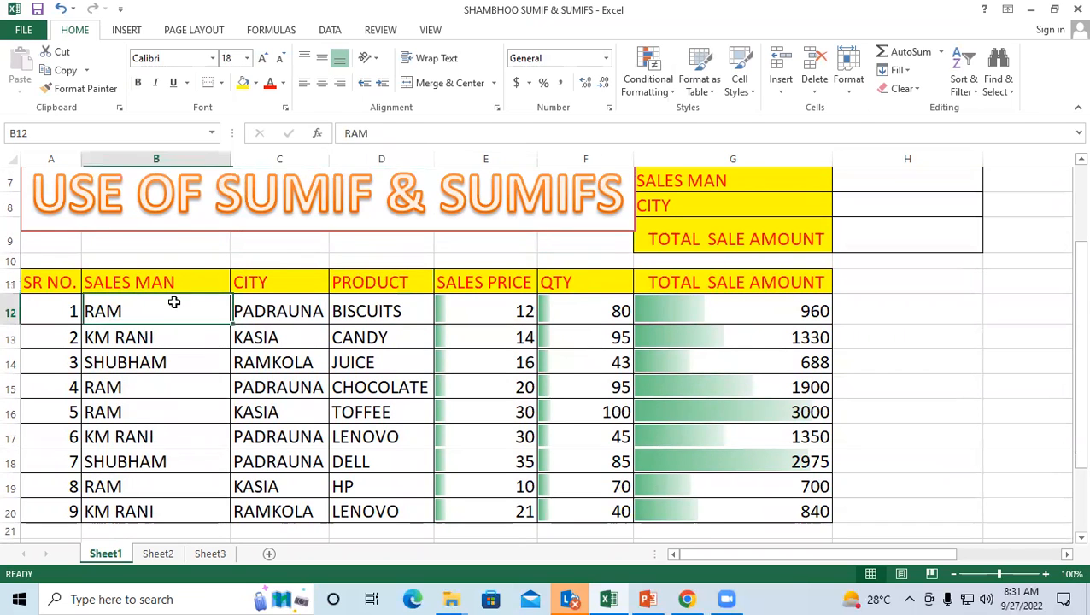
click(292, 312)
click(369, 310)
Step: Compare the words SUMIF and SUMIFS in the title box against the table's one or several criteria
scroll(372, 318, up, 2)
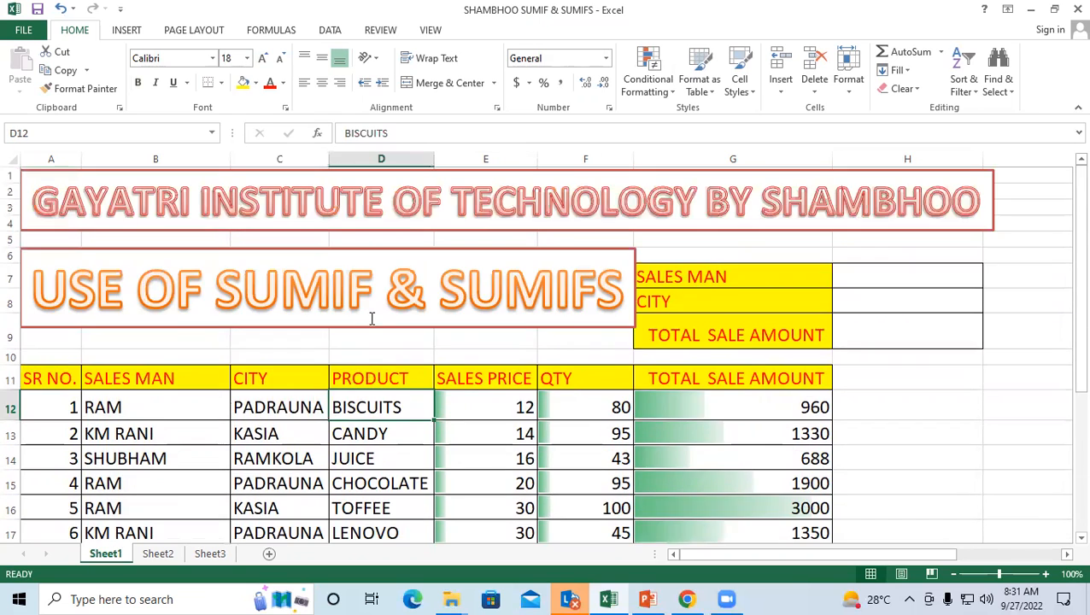
click(233, 275)
drag(215, 286, 372, 291)
click(434, 309)
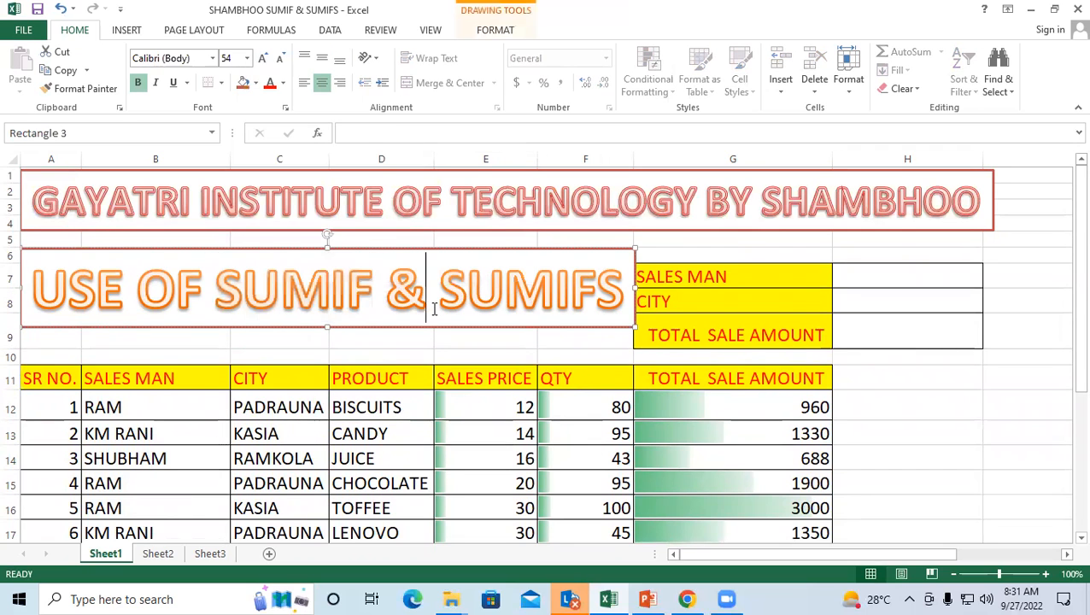
drag(444, 283, 619, 301)
click(482, 340)
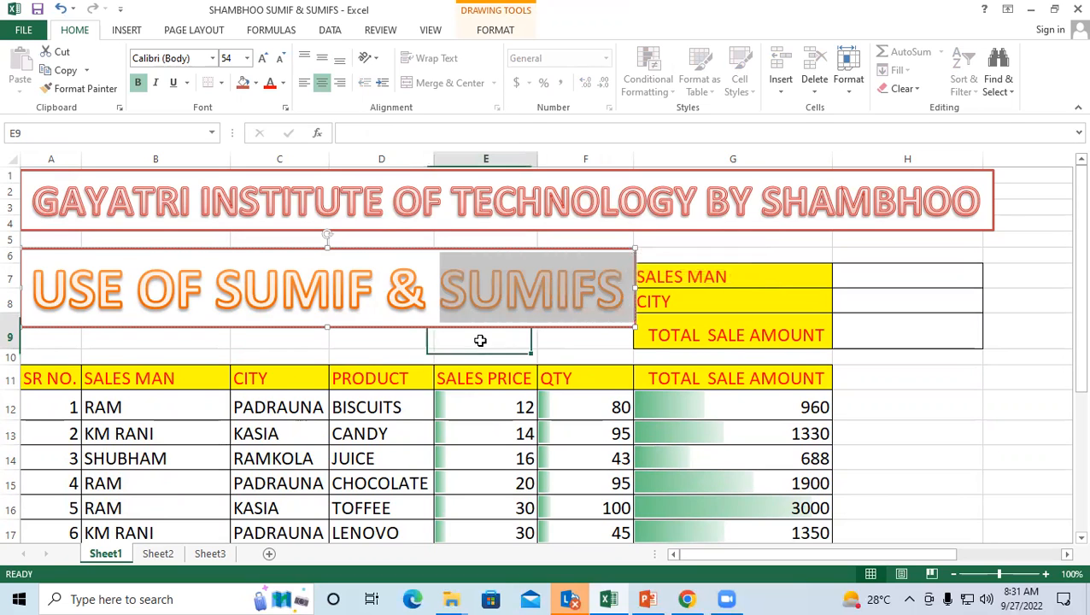
Step: Copy the first salesman's name from B12 into the Sales Man criteria cell H7
scroll(650, 353, down, 2)
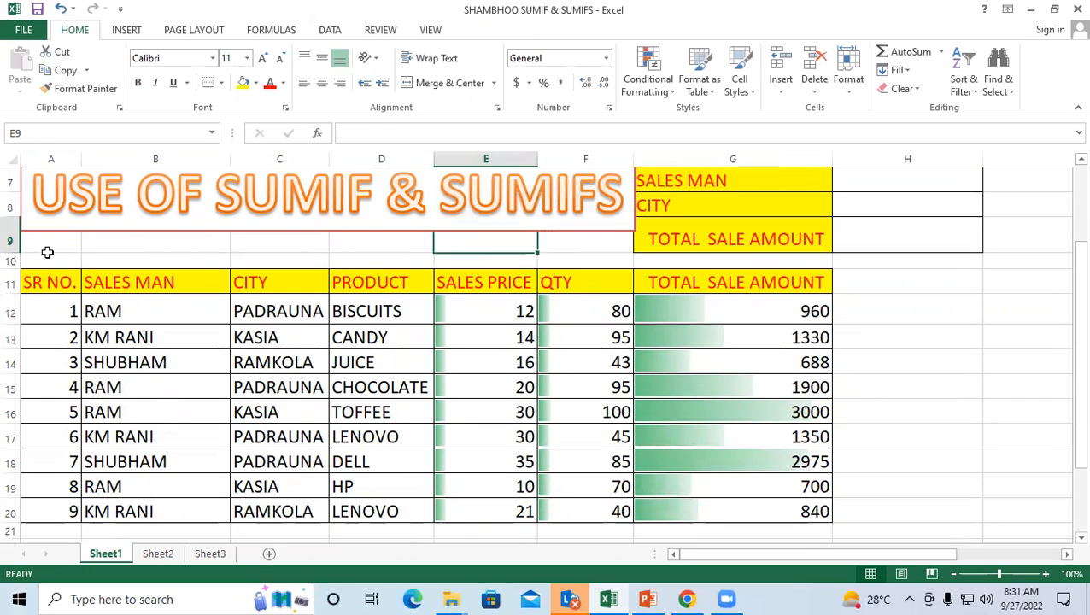
click(128, 314)
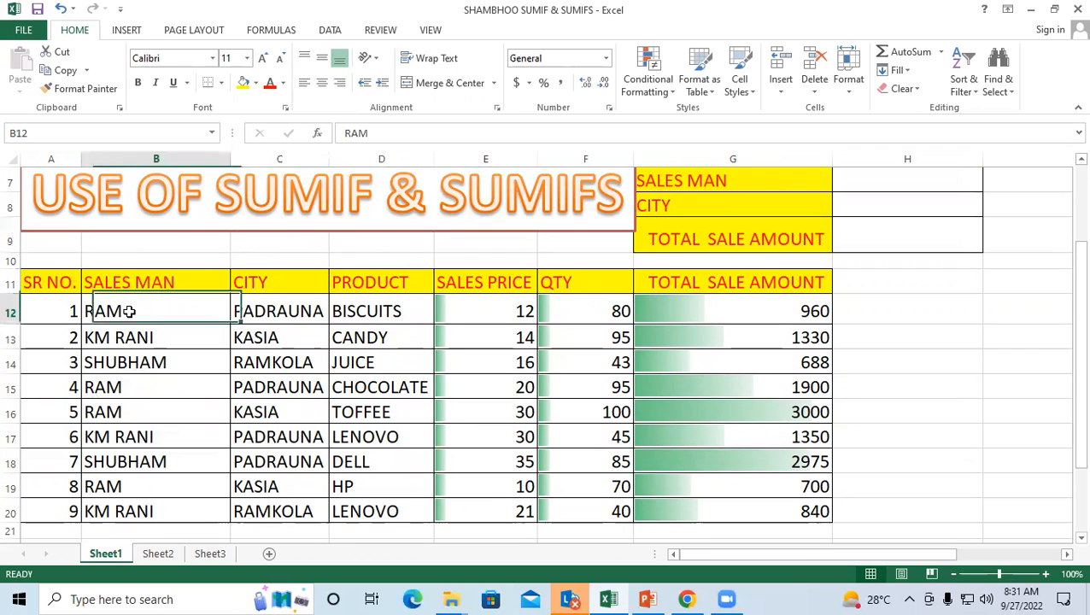
right_click(129, 315)
click(168, 289)
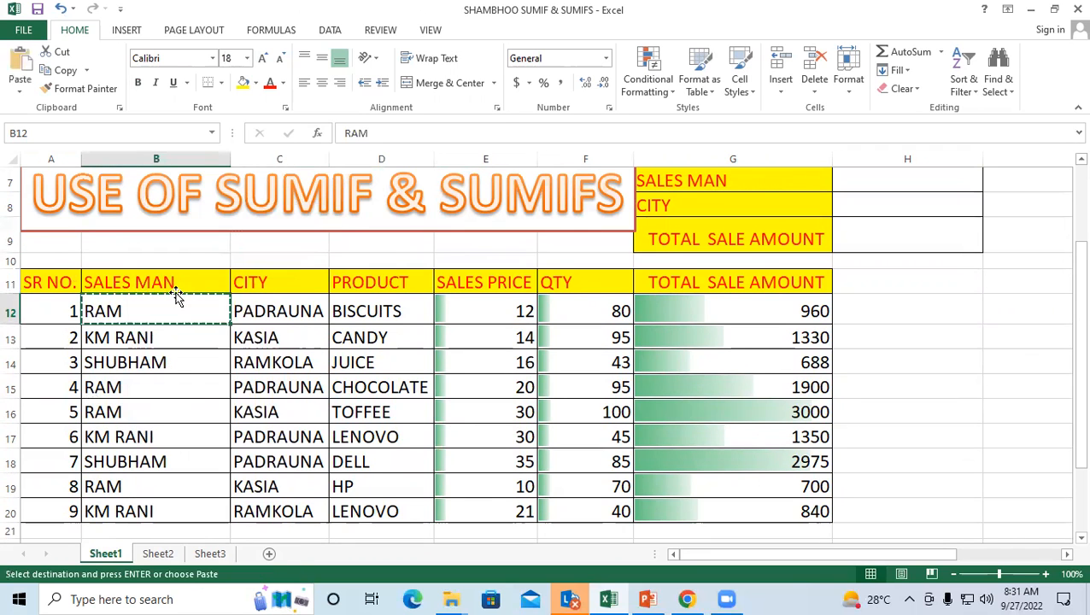
scroll(172, 317, up, 1)
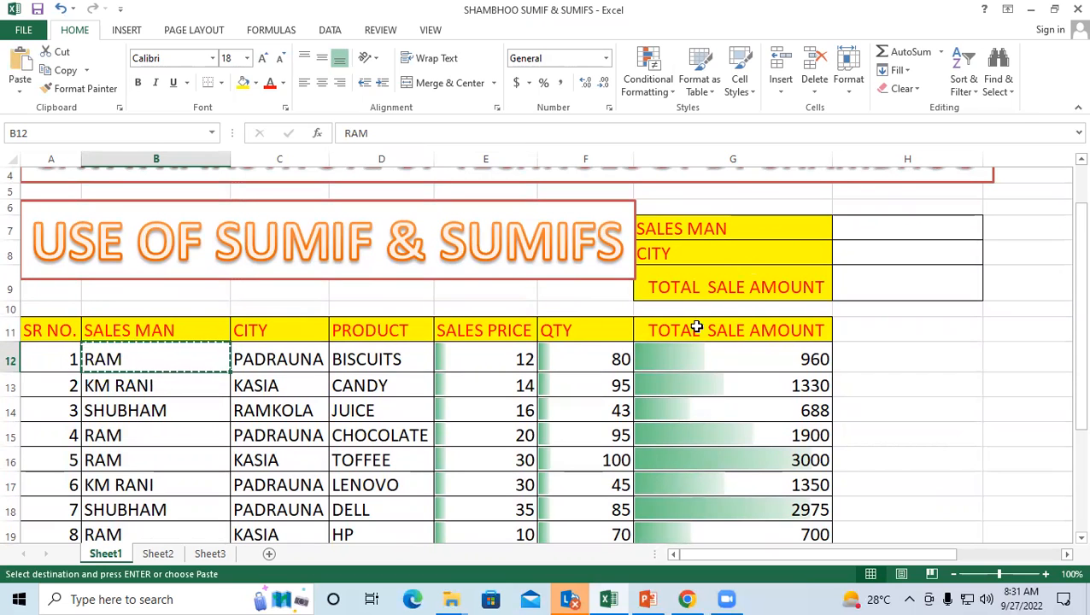
click(916, 227)
right_click(915, 227)
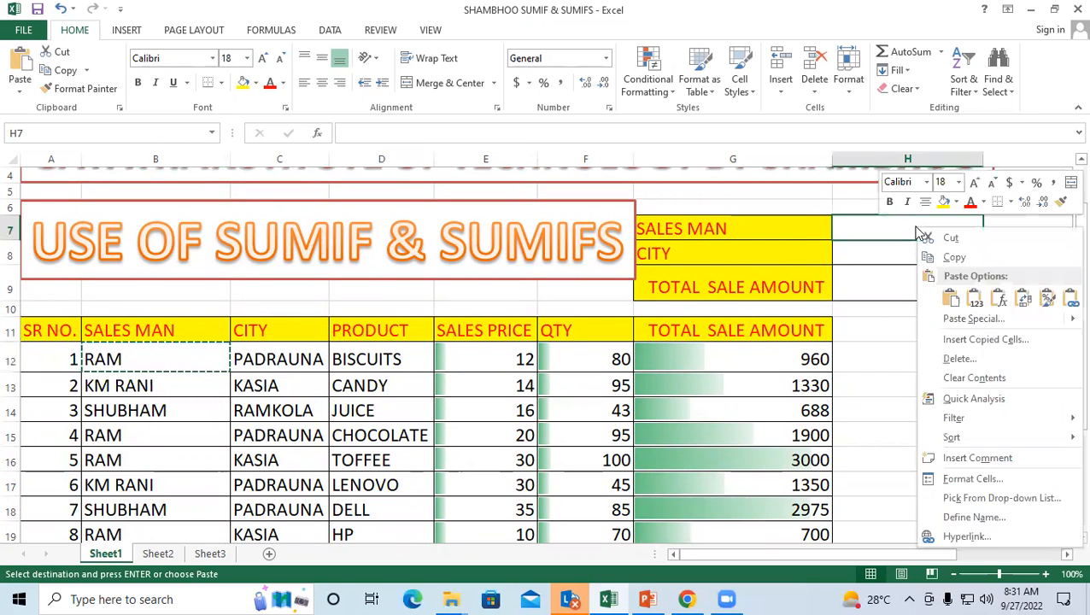
click(948, 304)
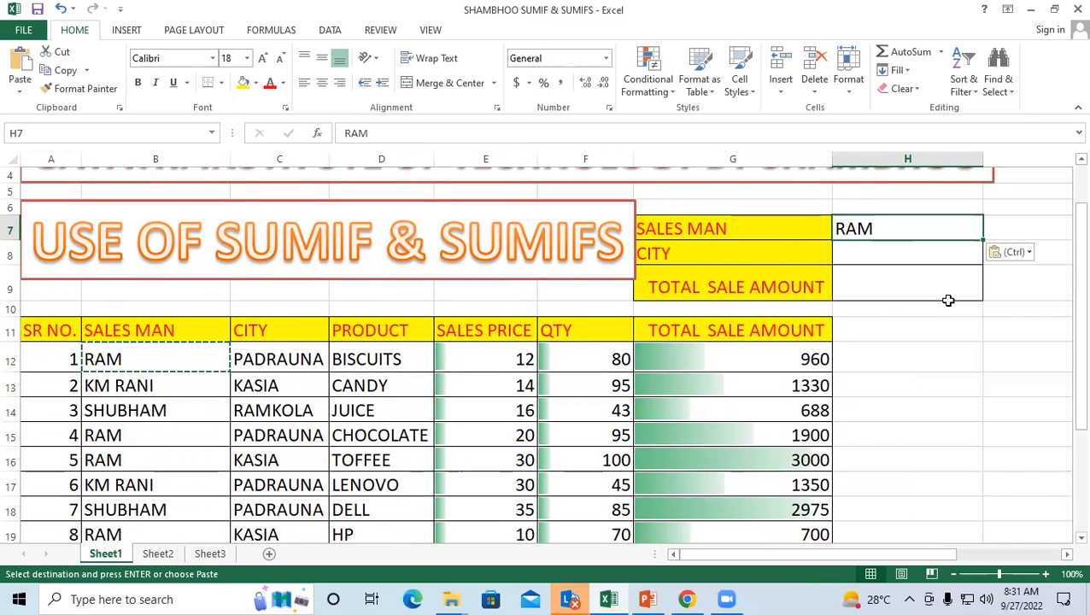
Step: Examine the City and Total Sale Amount labels and the Sales Man criterion in H7 against the sales table's rows
click(848, 251)
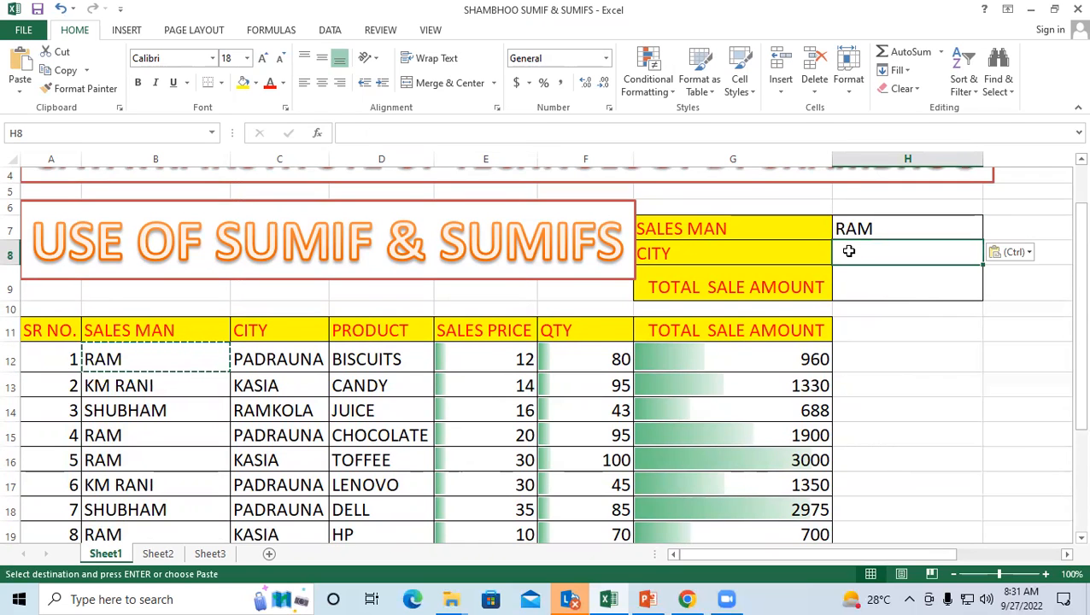
scroll(336, 331, down, 1)
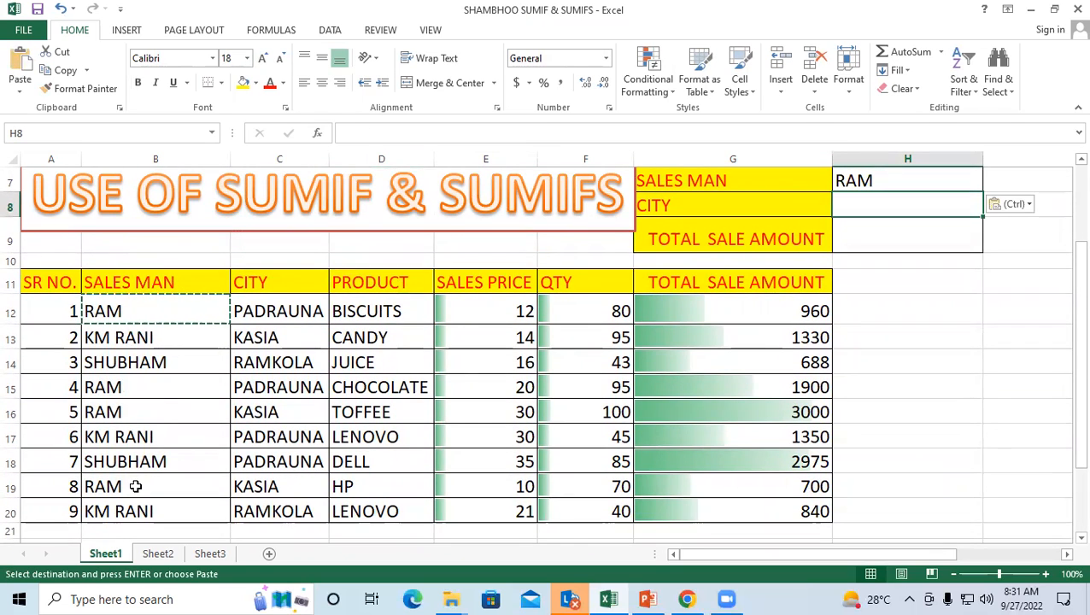
scroll(730, 320, up, 1)
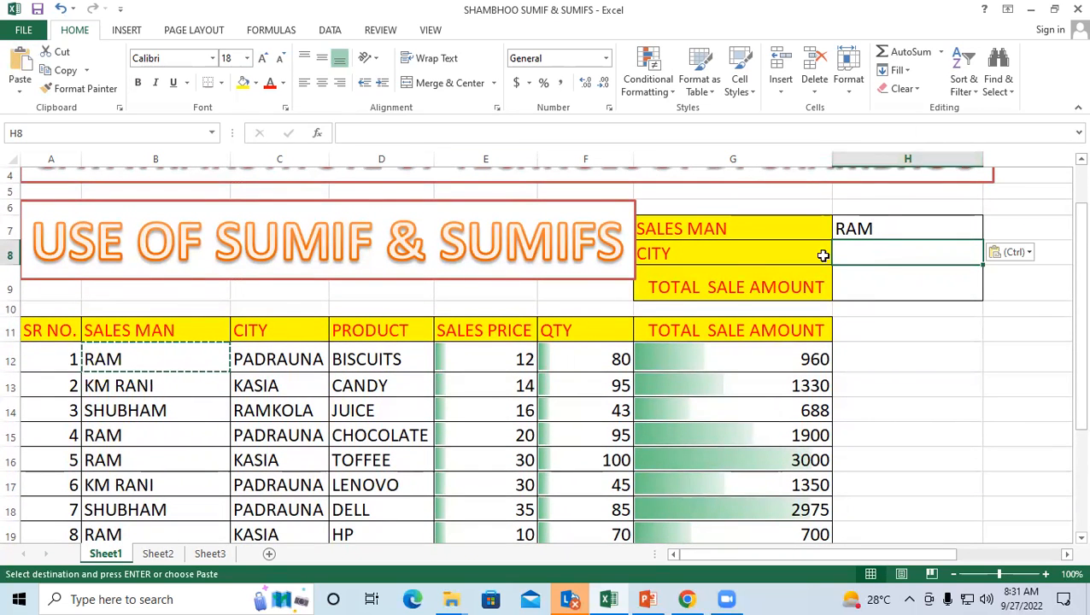
click(683, 253)
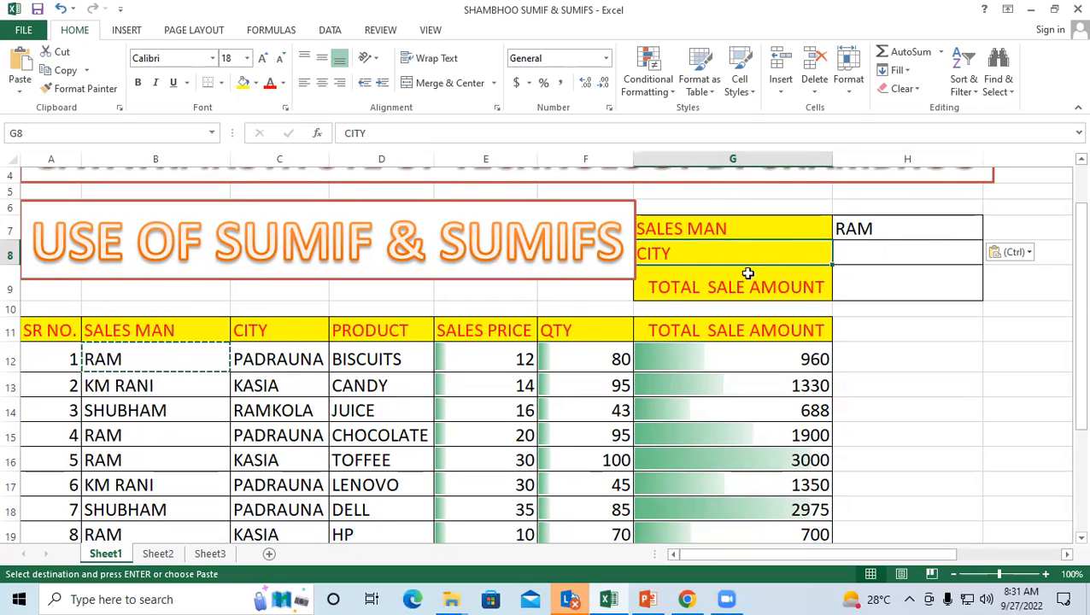
click(659, 292)
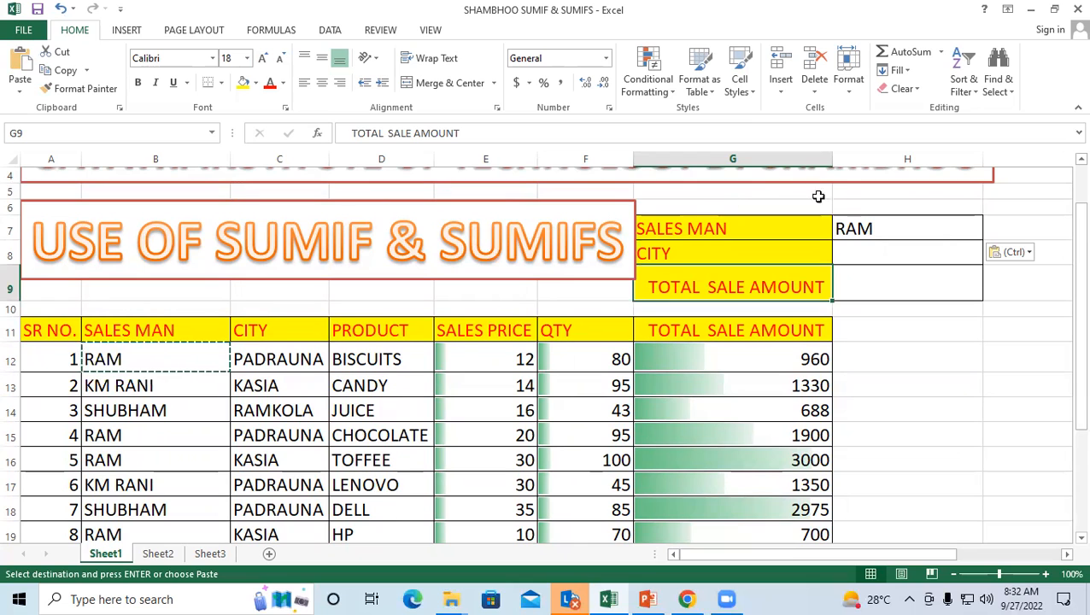
click(863, 225)
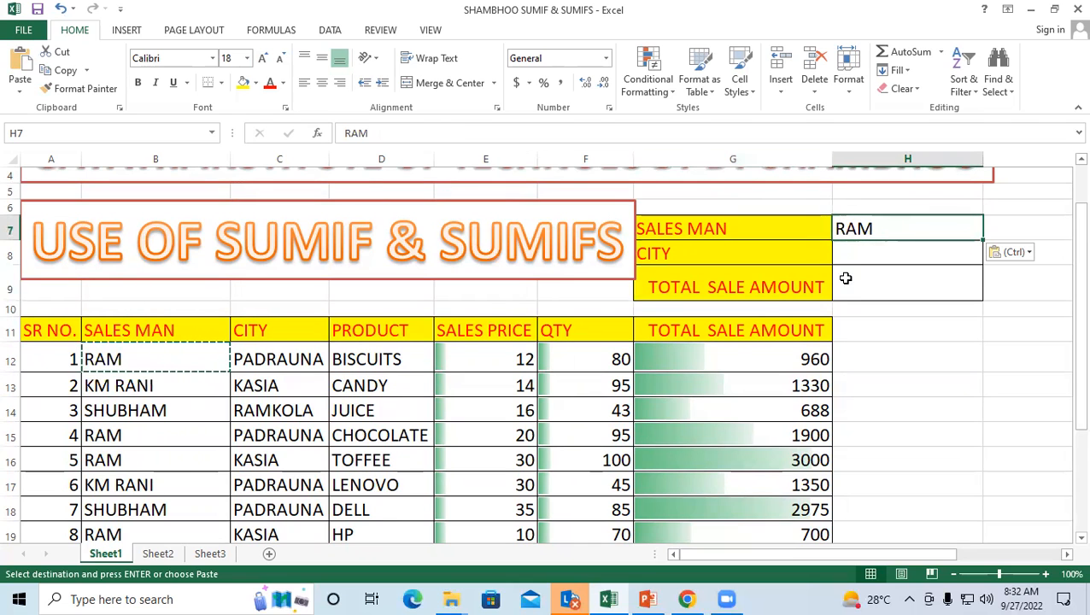
scroll(876, 280, down, 2)
click(883, 272)
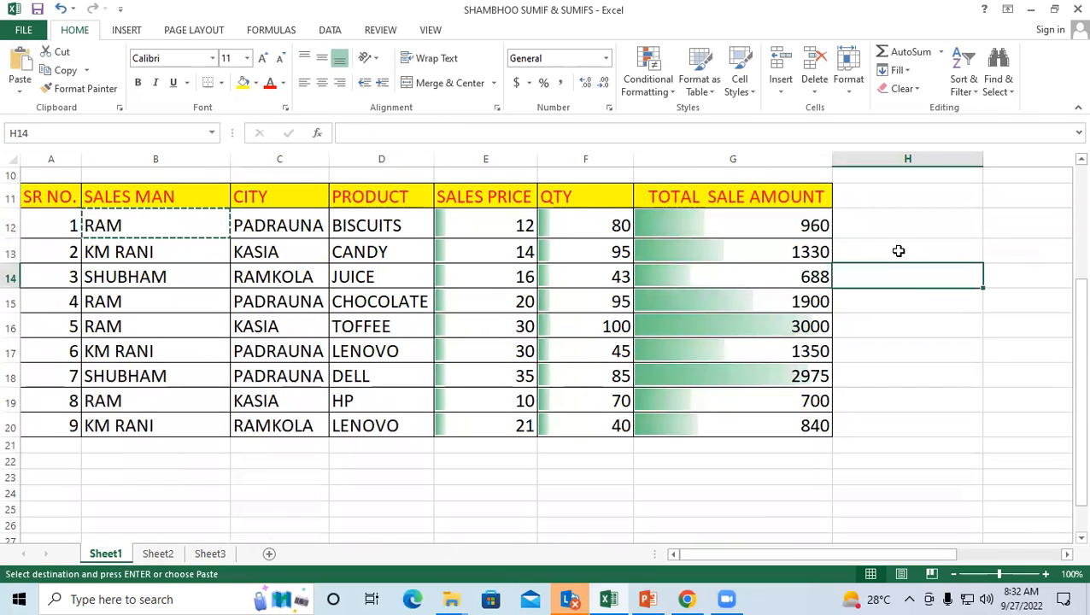
scroll(897, 253, up, 1)
scroll(897, 252, up, 2)
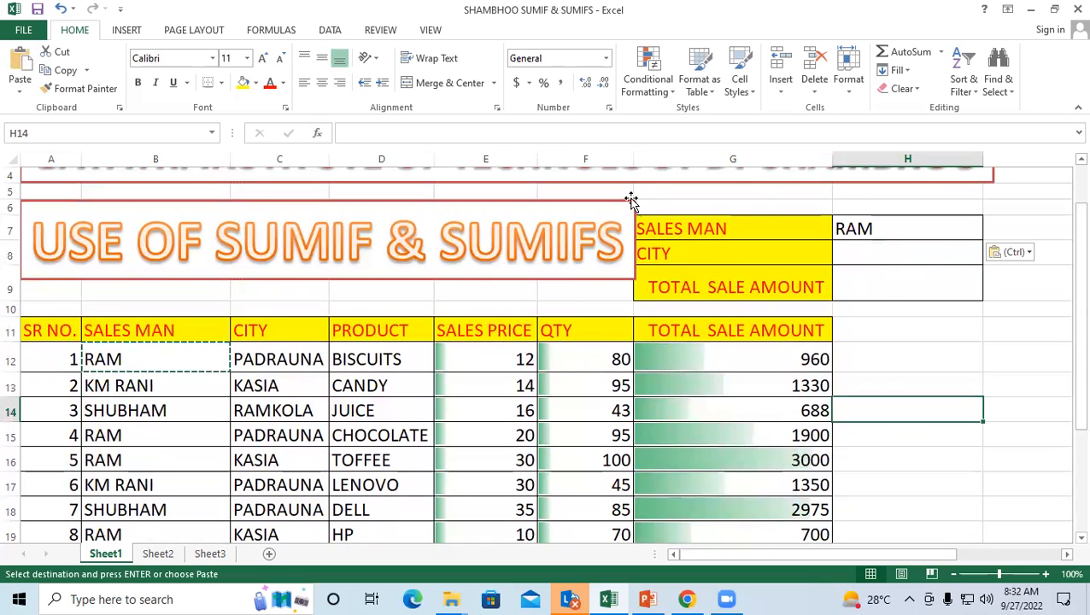
Step: Start a SUMIF formula in the Total Sale Amount cell H9 with the Sales Man column B11:B20 as its range
click(881, 290)
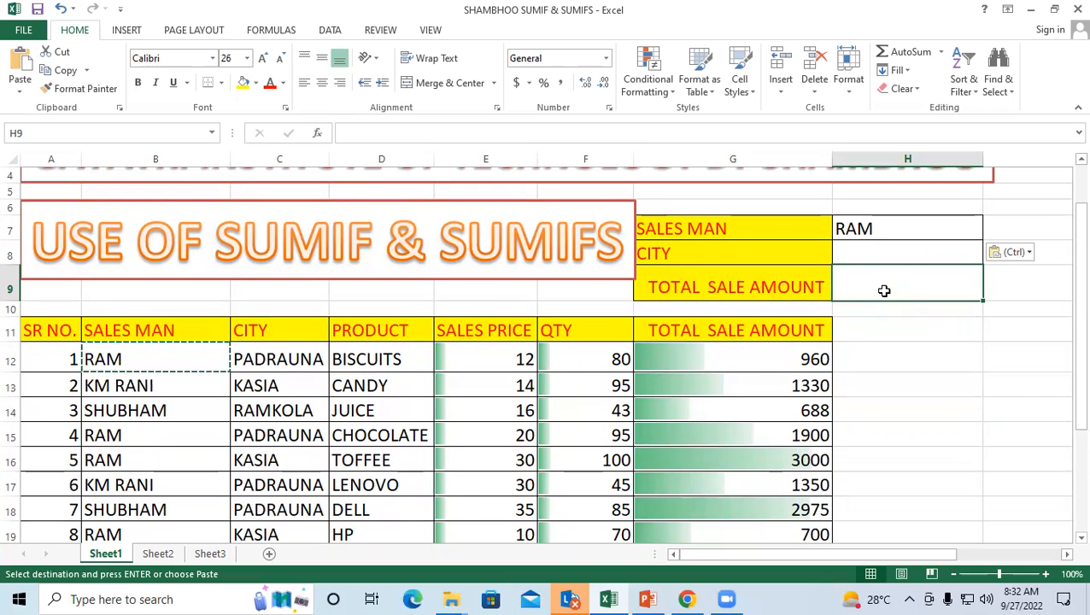
text(=)
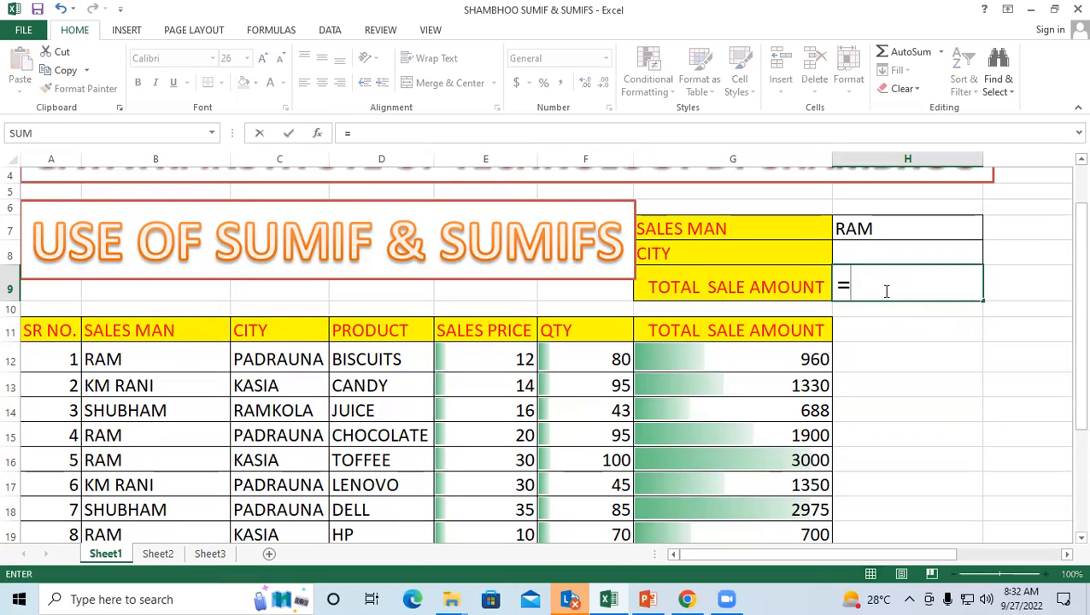
text(sum)
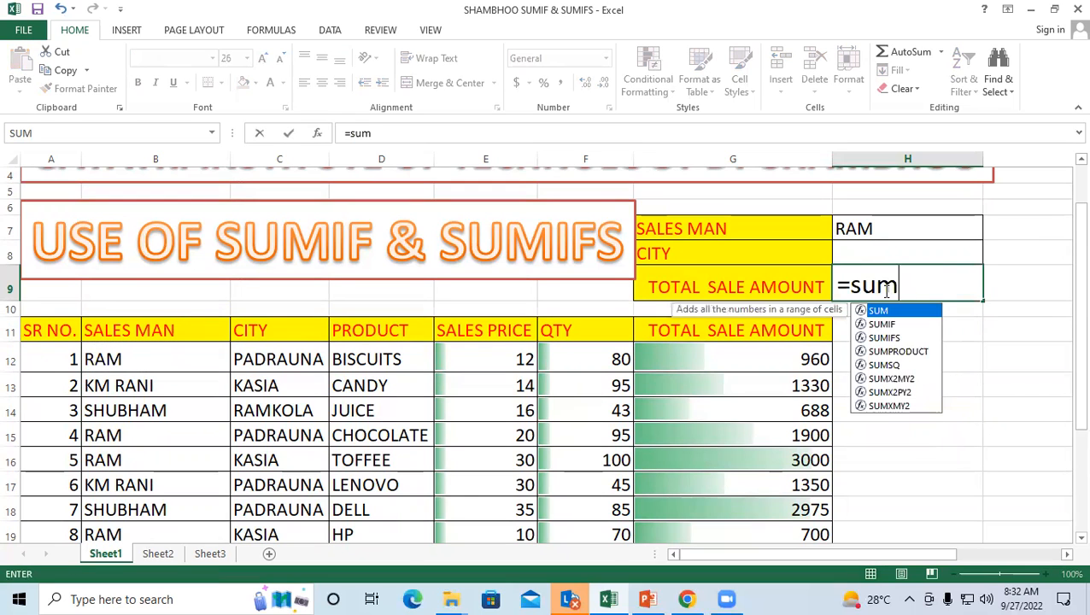
text(if)
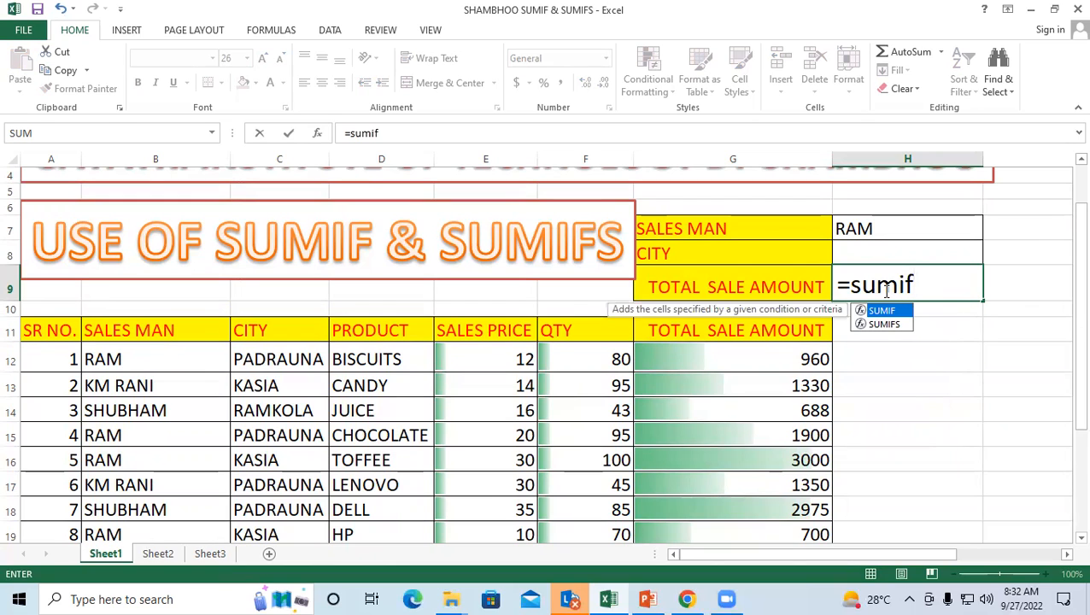
text(()
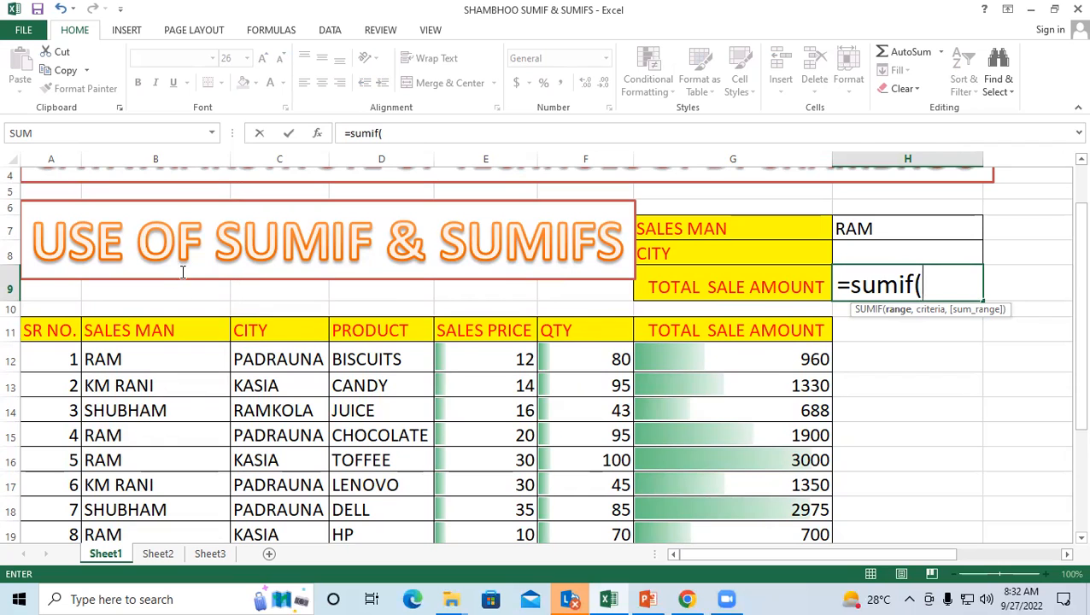
scroll(180, 271, down, 2)
drag(137, 198, 152, 425)
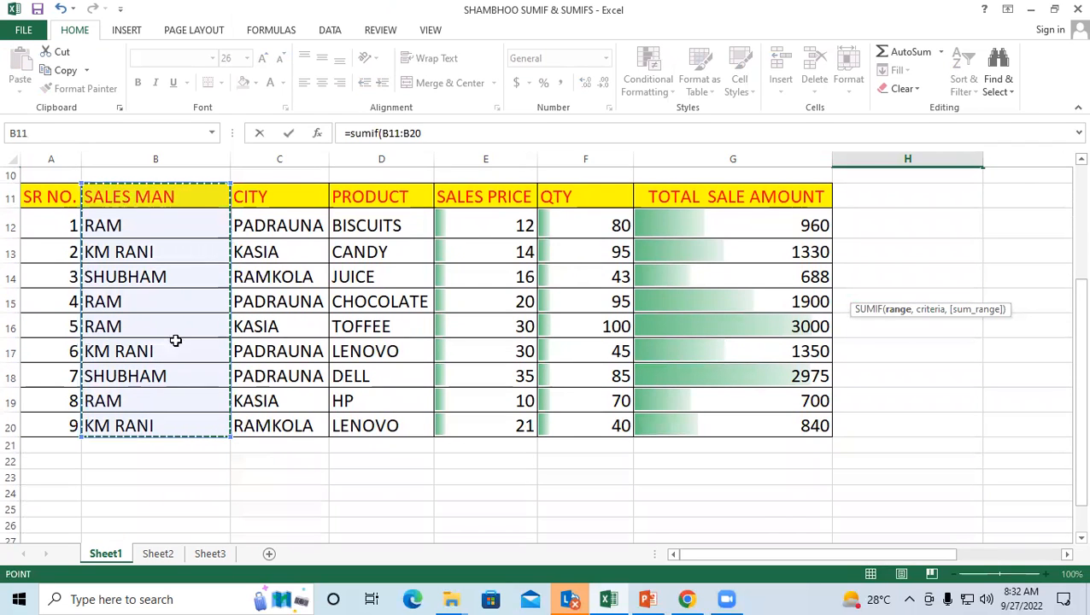
scroll(540, 330, up, 2)
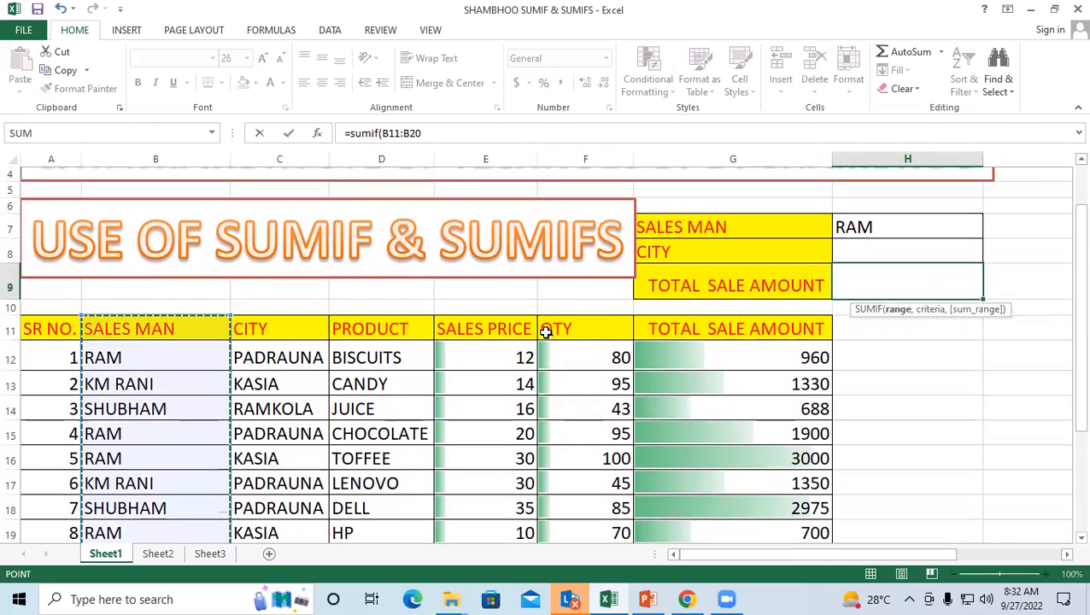
Step: Complete the SUMIF formula in H9 with H7 as the criterion and G11:G20 as the sum range
text(,)
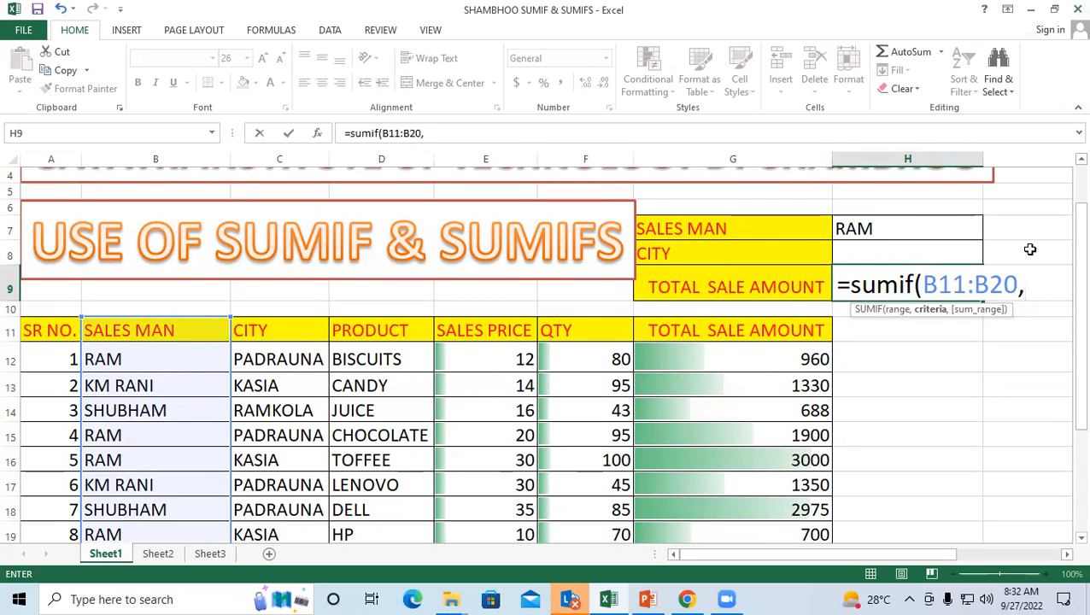
click(882, 227)
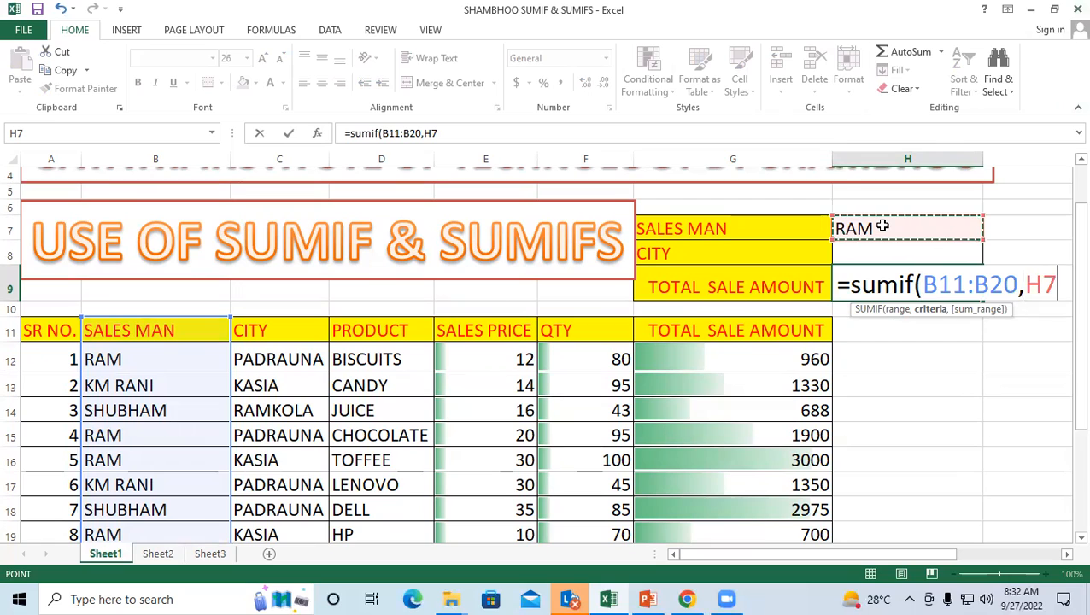
text(,)
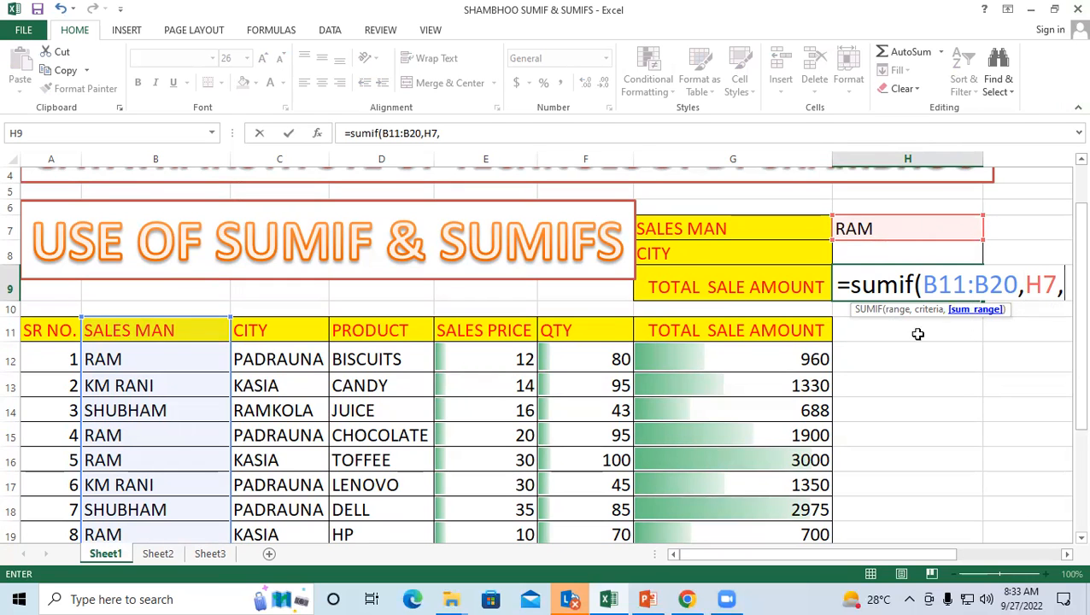
scroll(615, 338, down, 1)
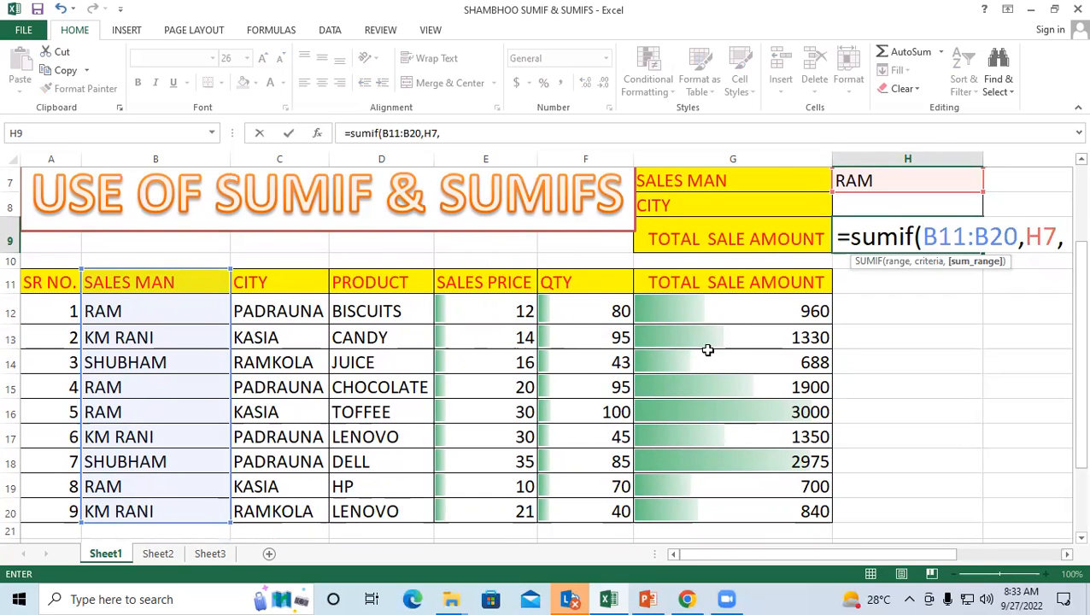
drag(707, 275, 736, 518)
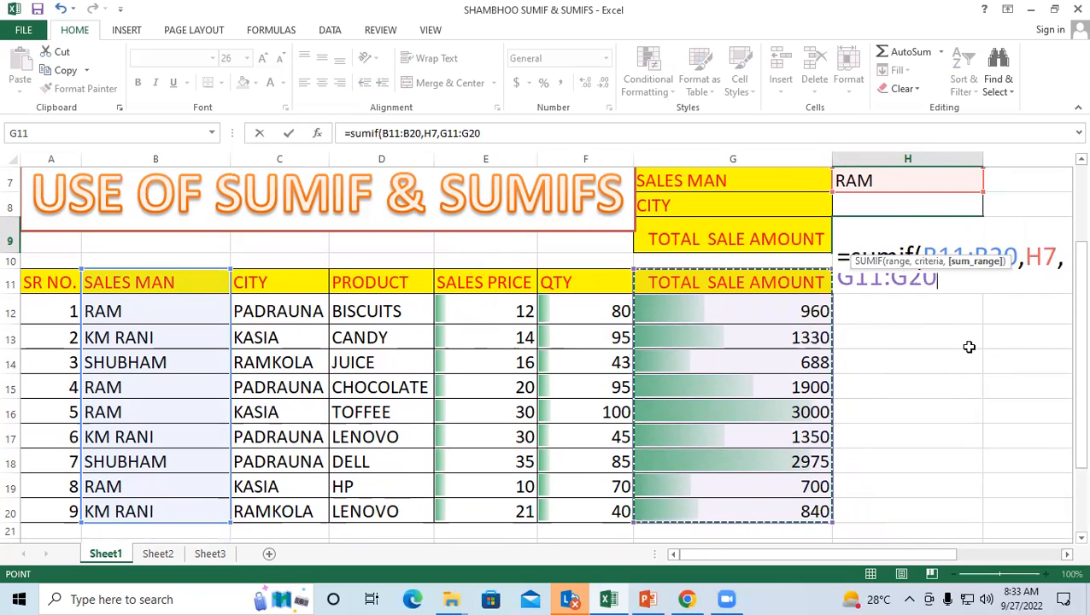
text())
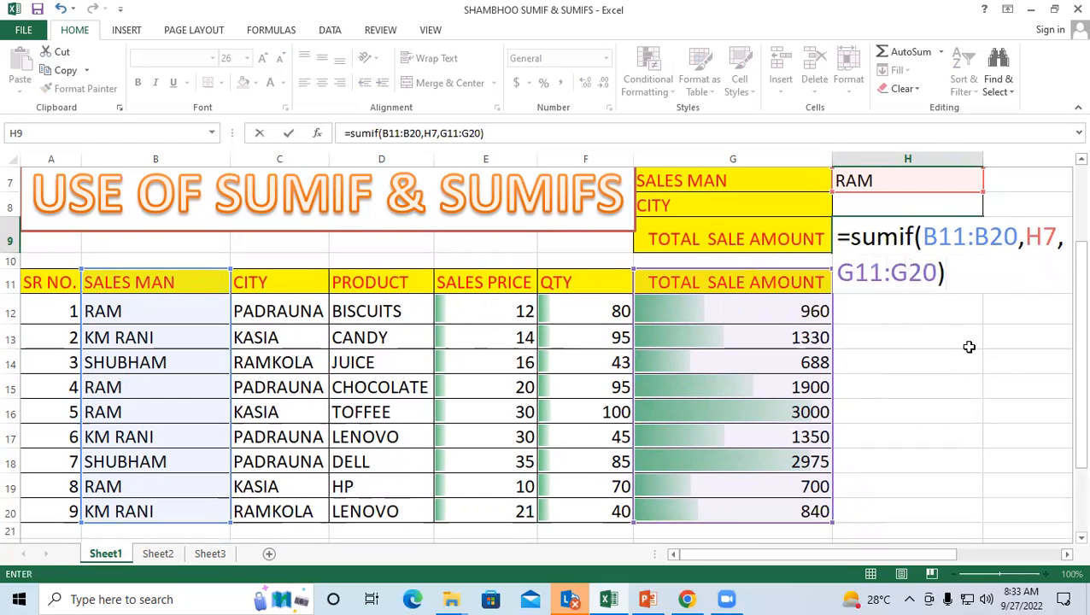
key(Return)
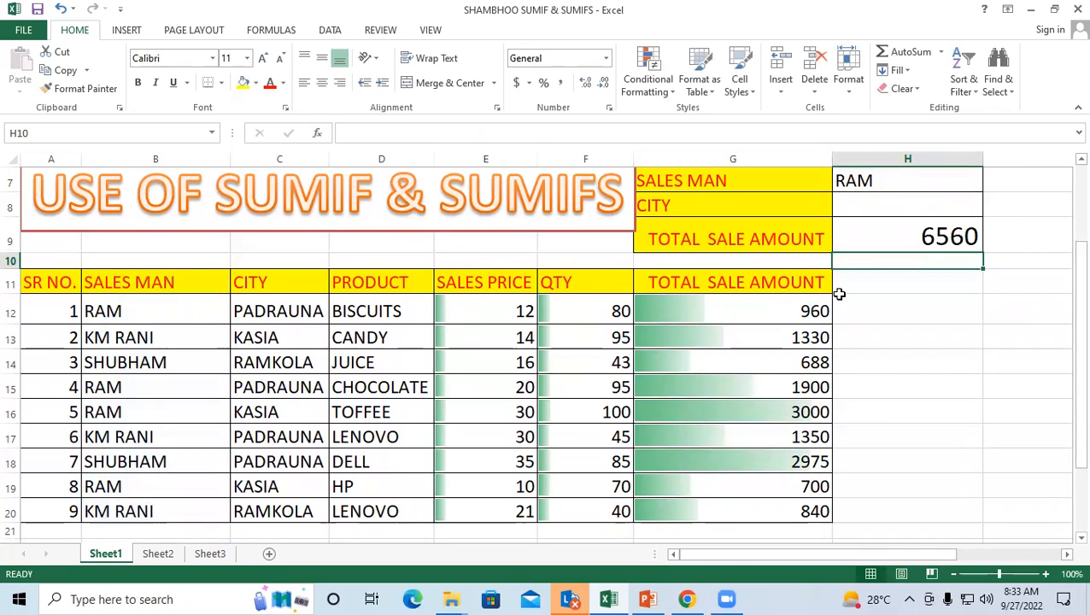
Step: Check the criterion in H7 and the formula in H9, and replace the H7 criterion with the salesman's name listed in B14
click(876, 181)
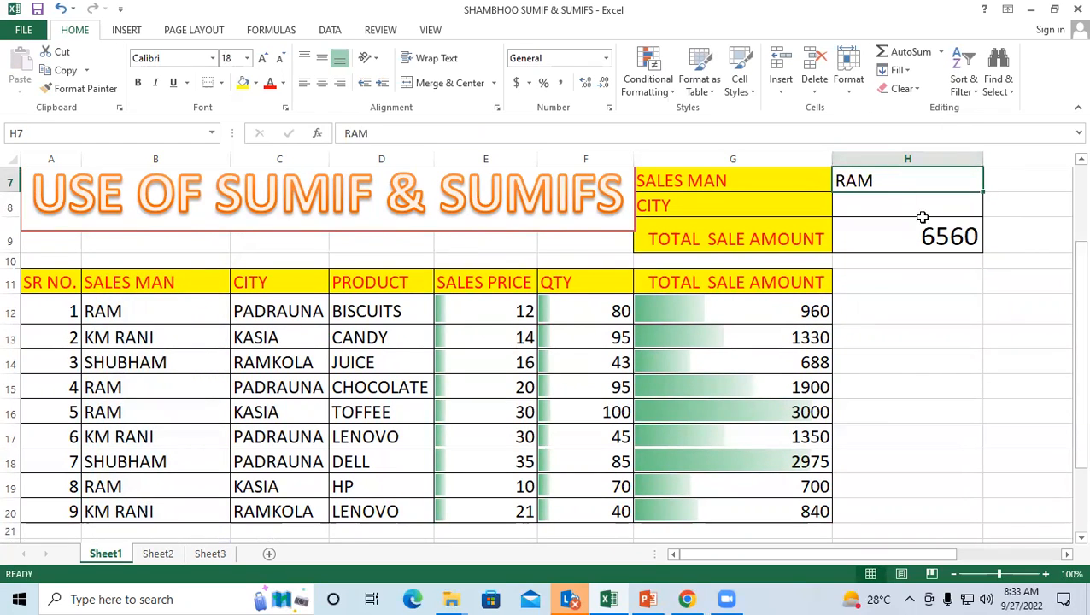
click(928, 237)
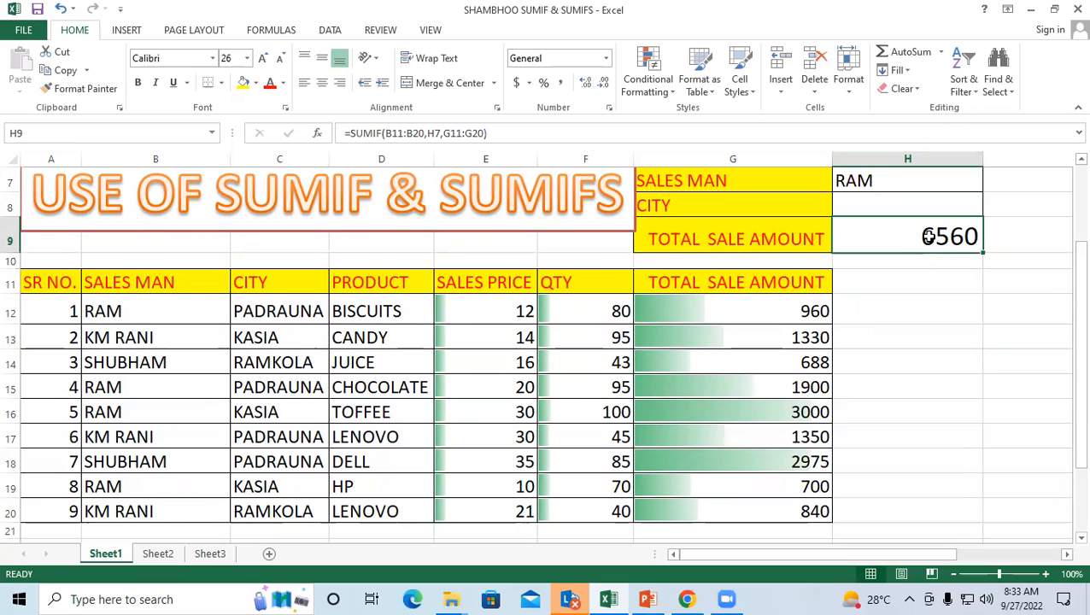
click(853, 178)
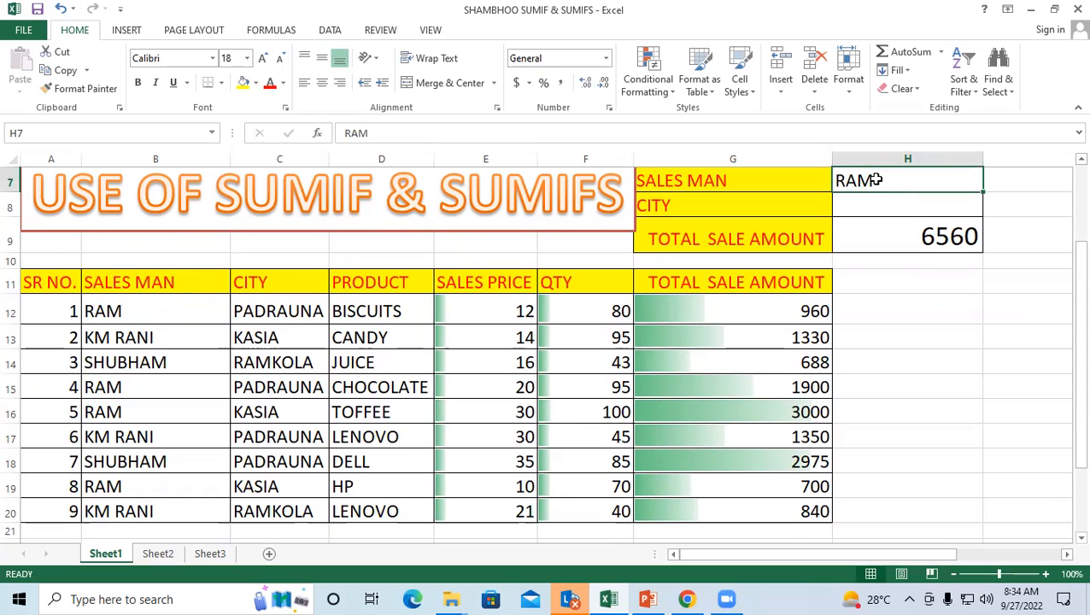
text(k)
key(BackSpace)
text(KM)
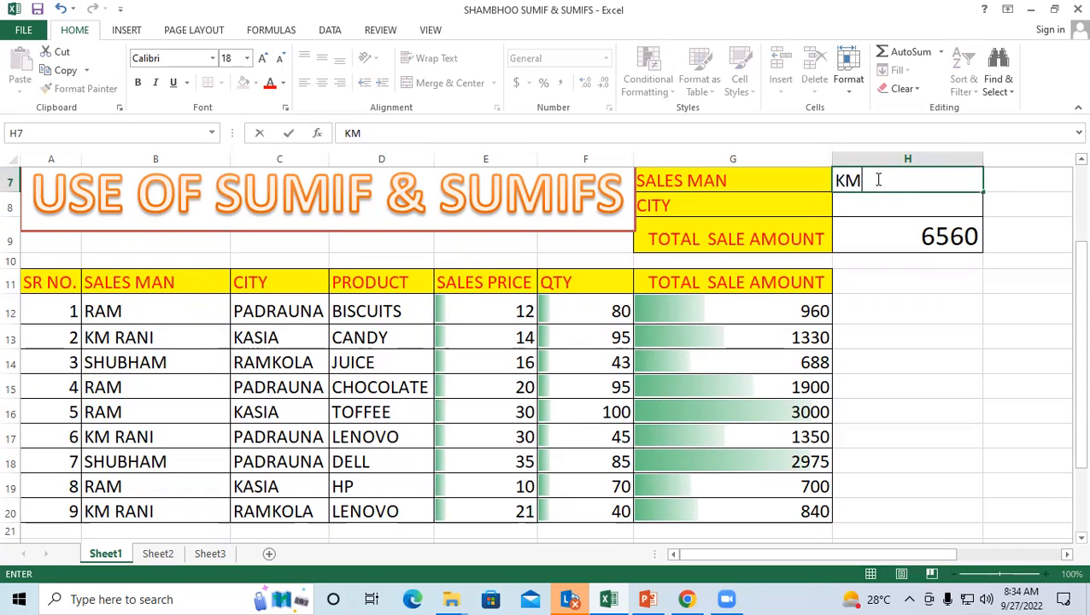
key(BackSpace)
key(BackSpace)
key(BackSpace)
text(SHUBHAM)
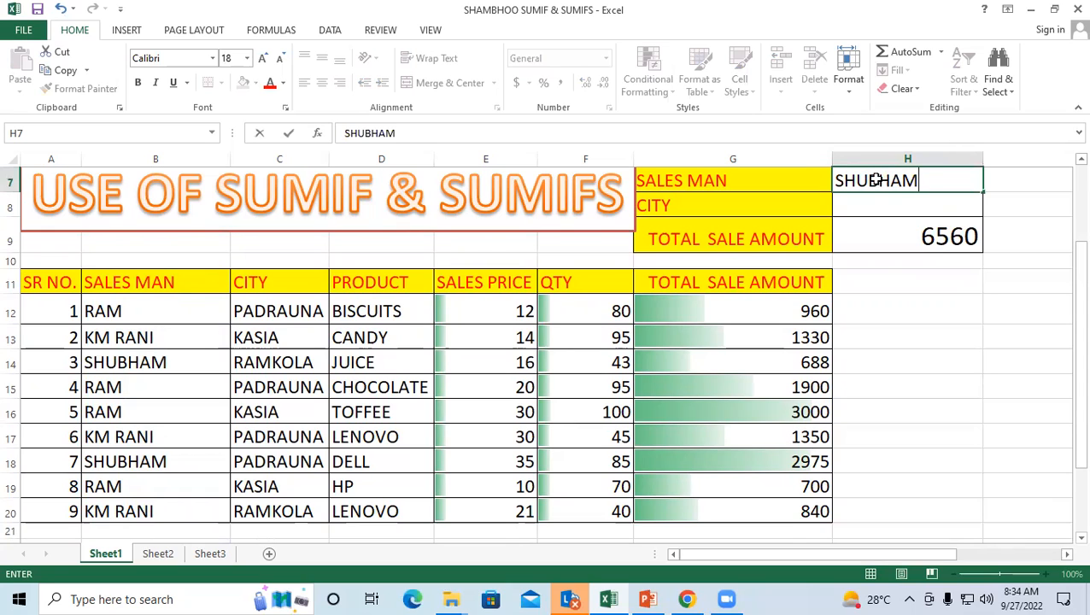
key(Return)
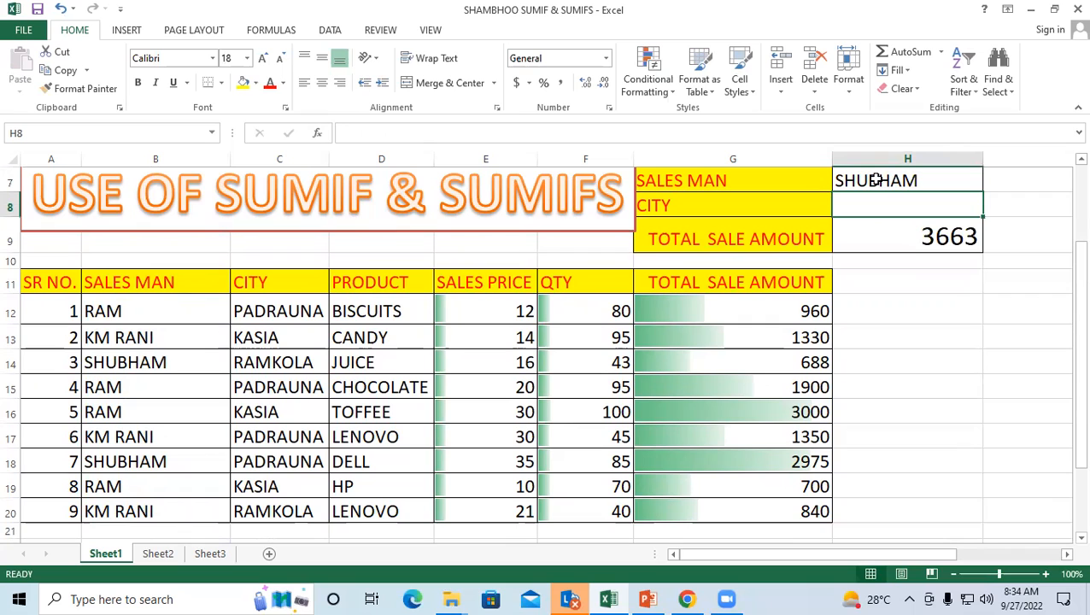
Step: Check the selected salesman's sale amounts in rows 14 and 18 against the SUMIF total in H9
click(12, 362)
click(803, 362)
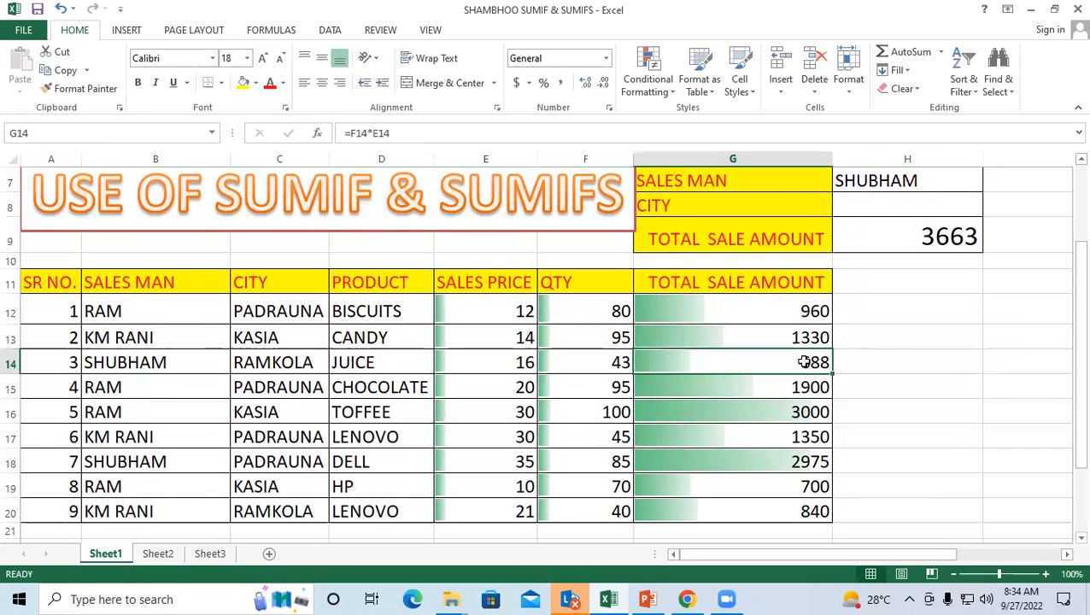
click(12, 461)
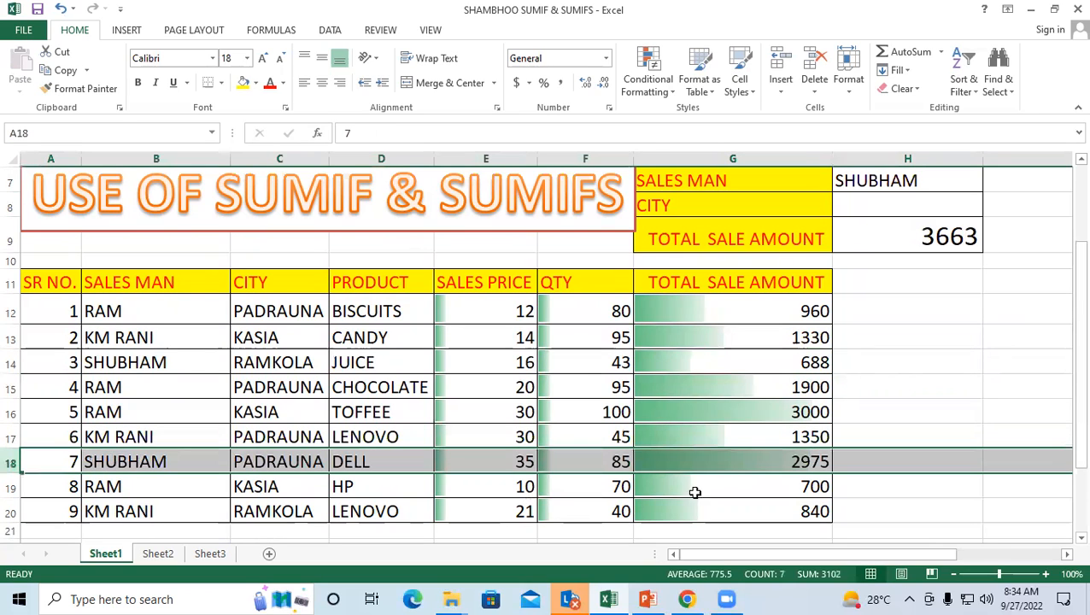
click(934, 228)
key(Right)
drag(895, 555, 824, 555)
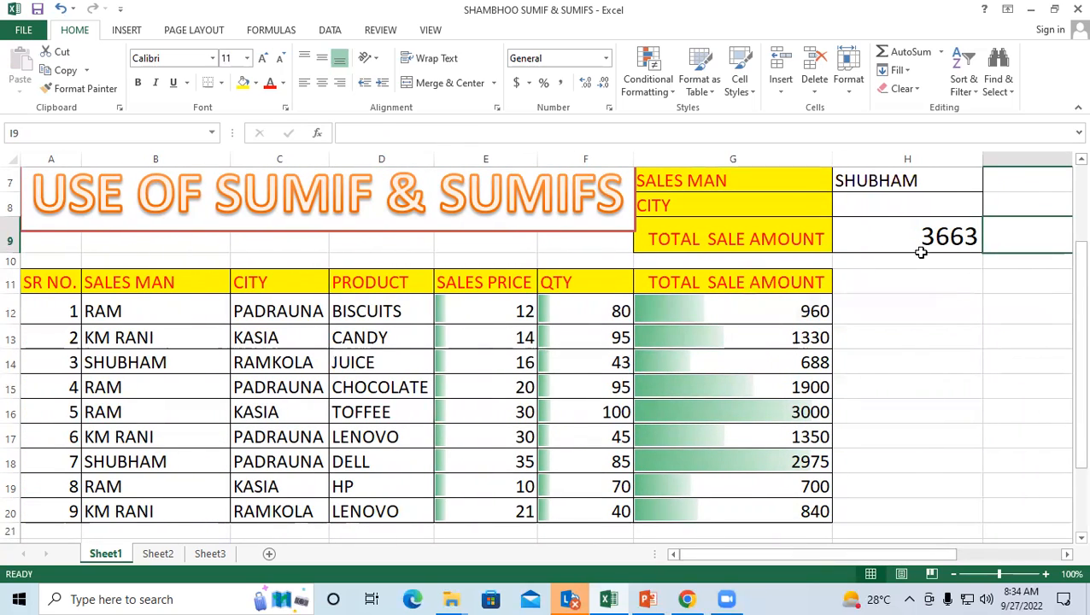
click(907, 227)
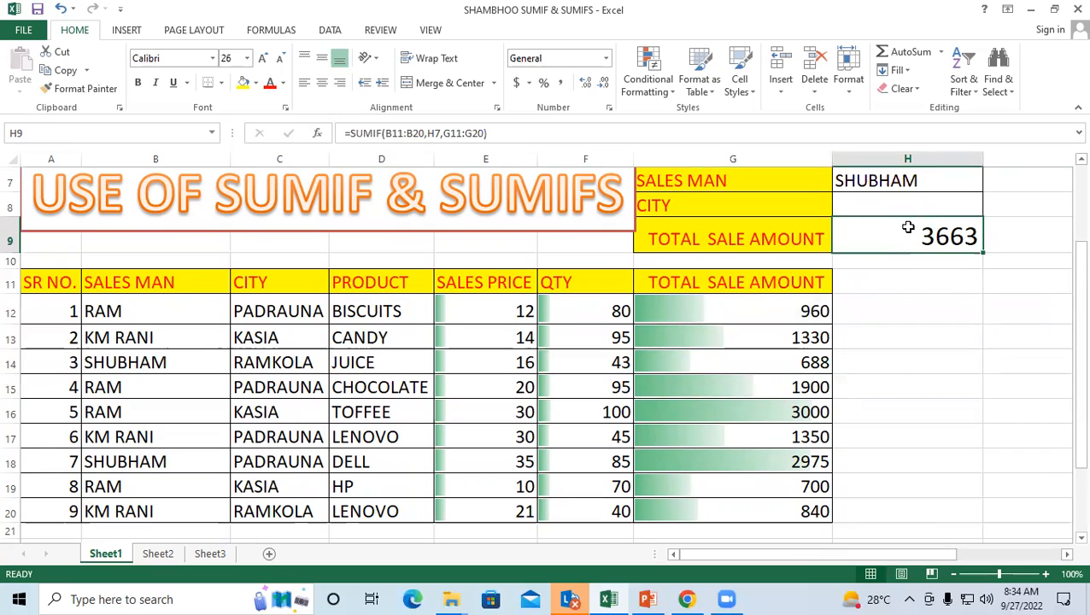
Step: Replace the Sales Man criterion in H7 with the salesman's name listed in B13
click(899, 175)
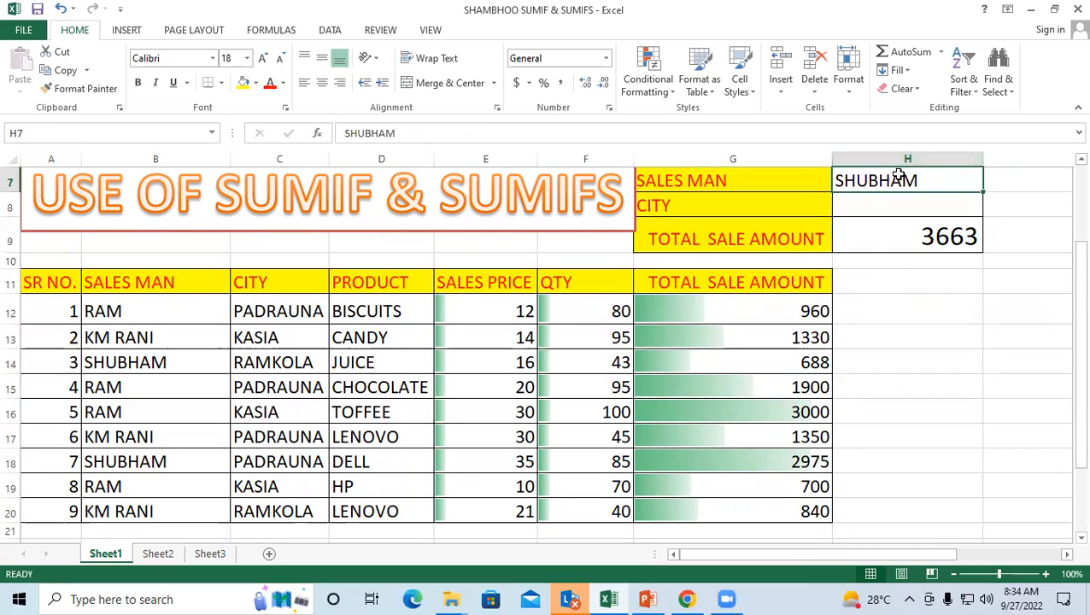
text(KM RANI)
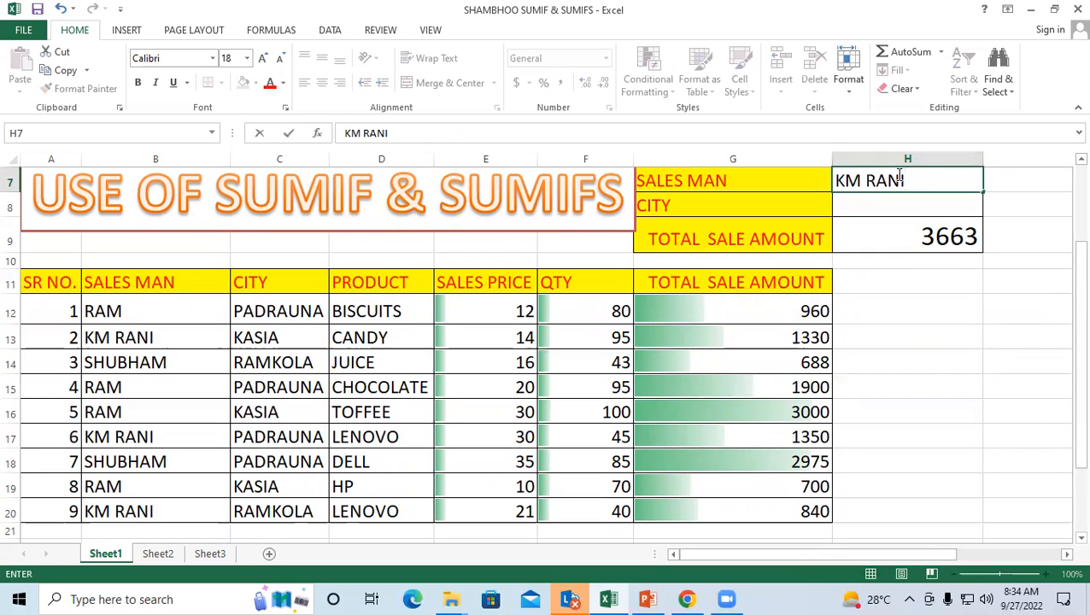
key(Return)
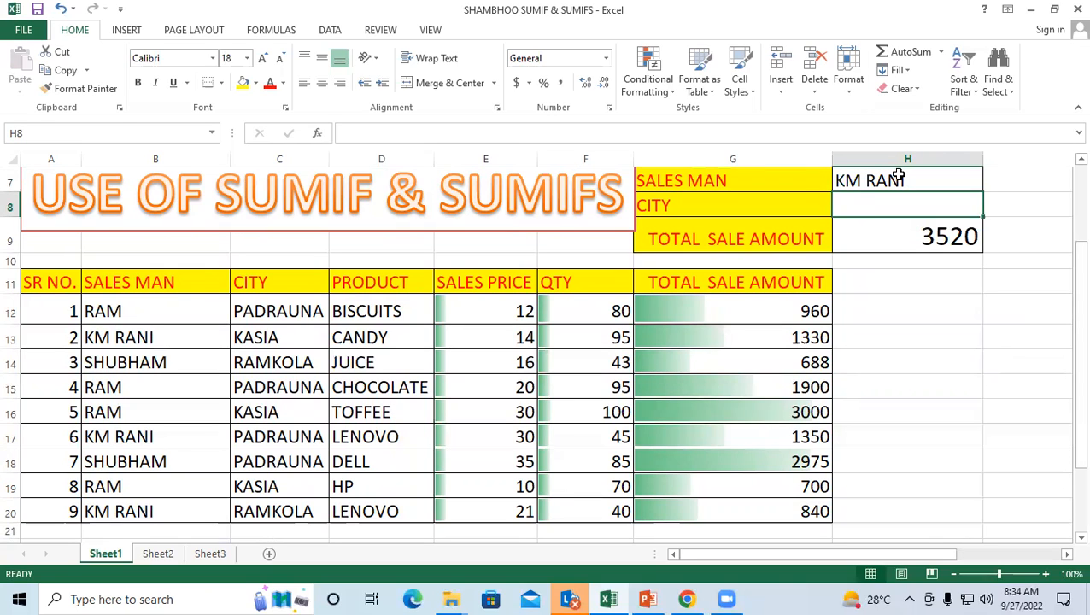
click(884, 233)
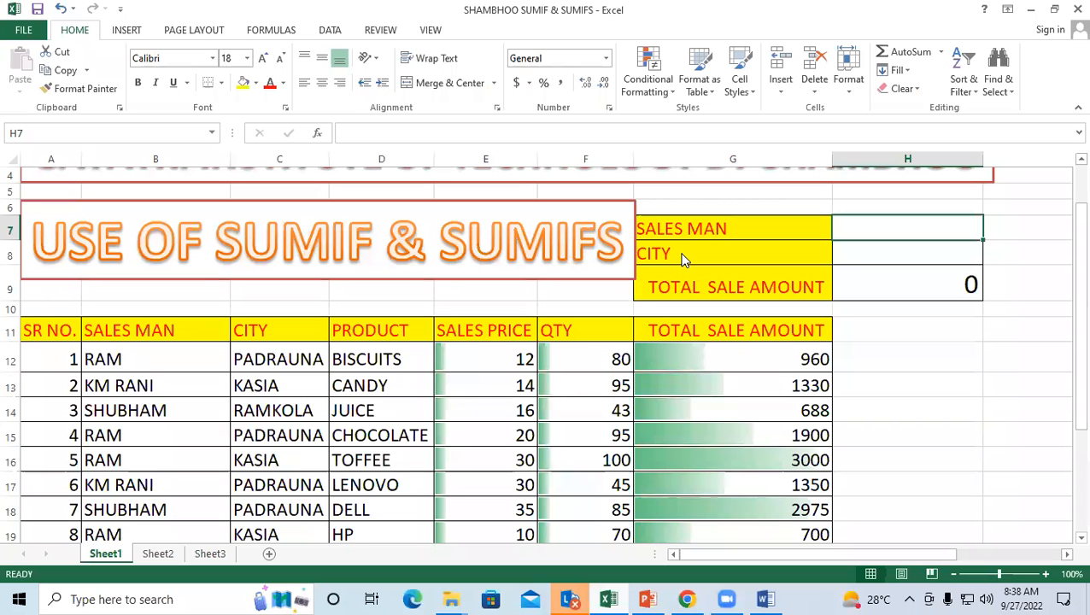
Step: Copy the city PADRAUNA from C12 into the City criteria cell H8
click(682, 251)
click(852, 250)
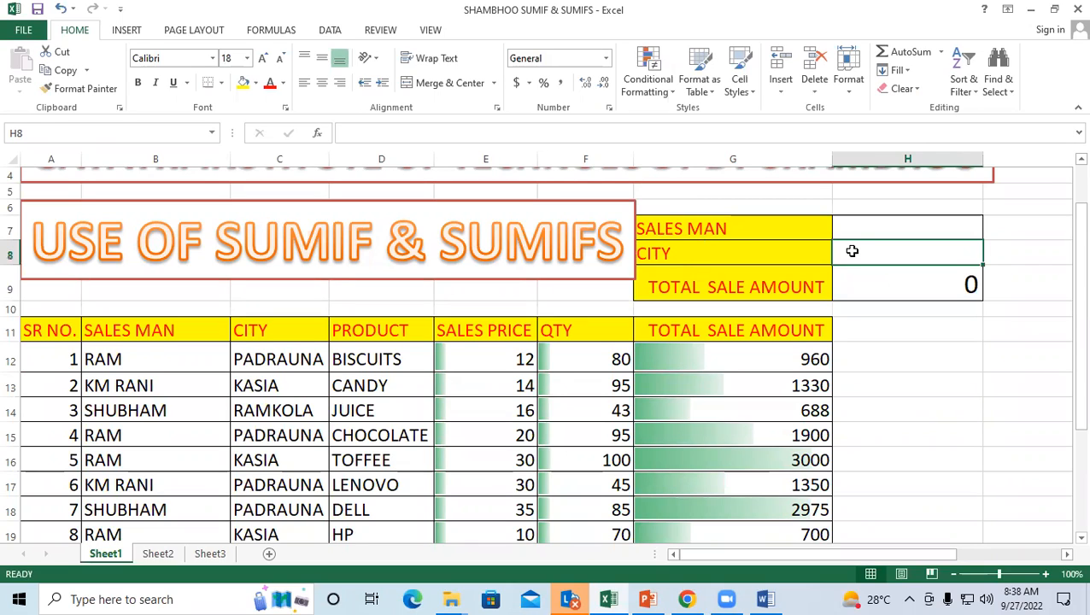
scroll(247, 363, up, 1)
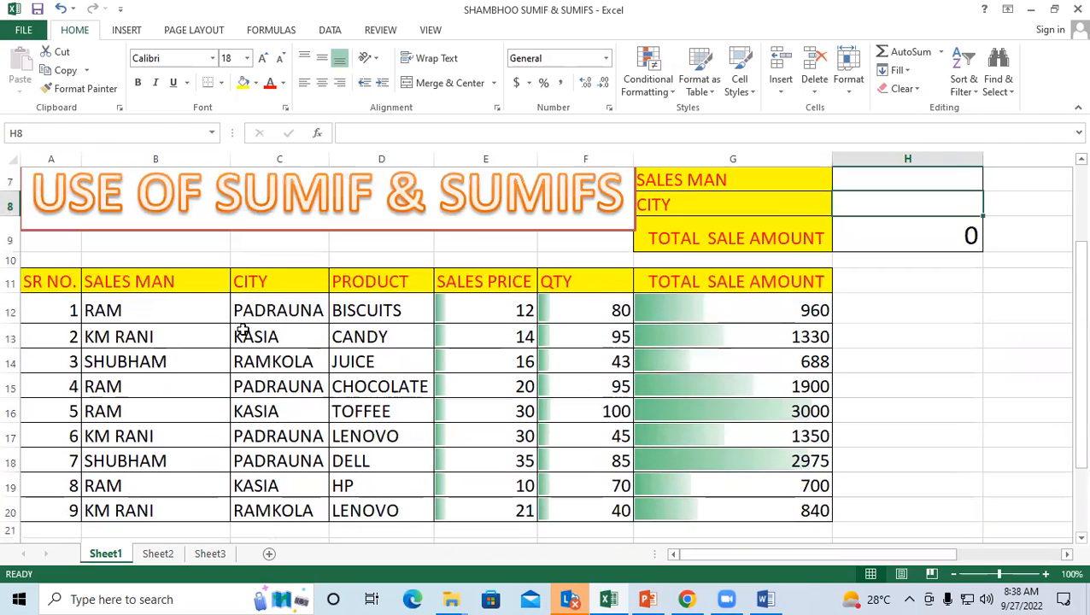
right_click(272, 315)
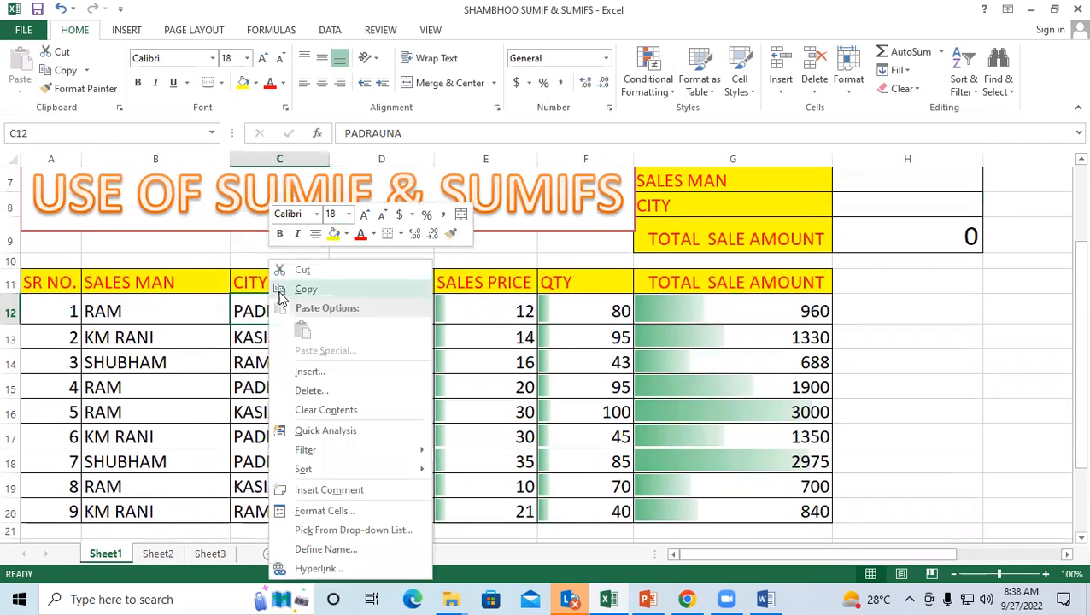
click(303, 292)
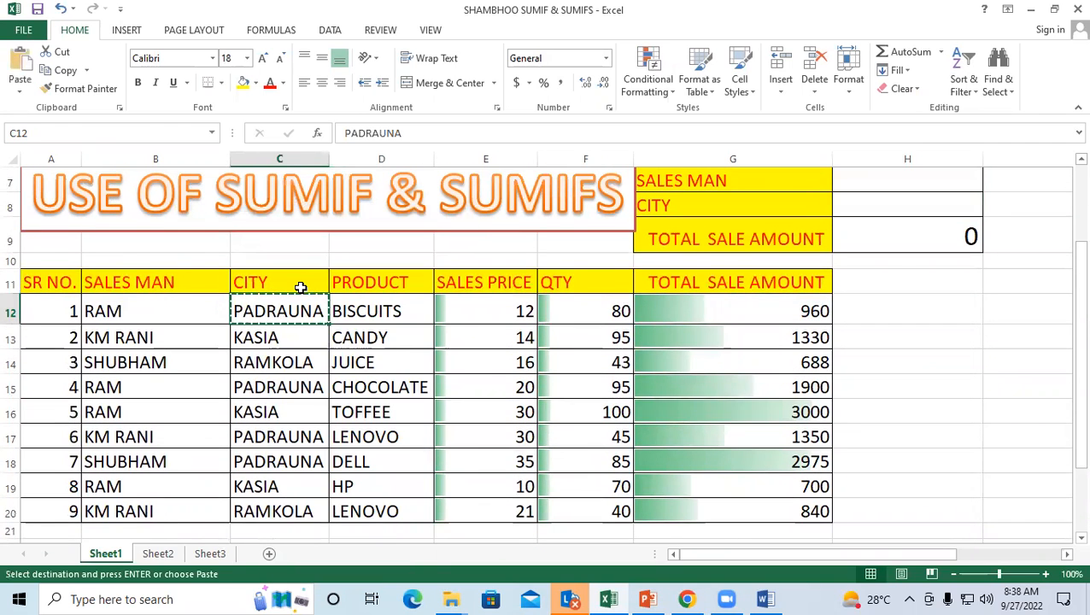
click(874, 206)
right_click(874, 205)
click(903, 266)
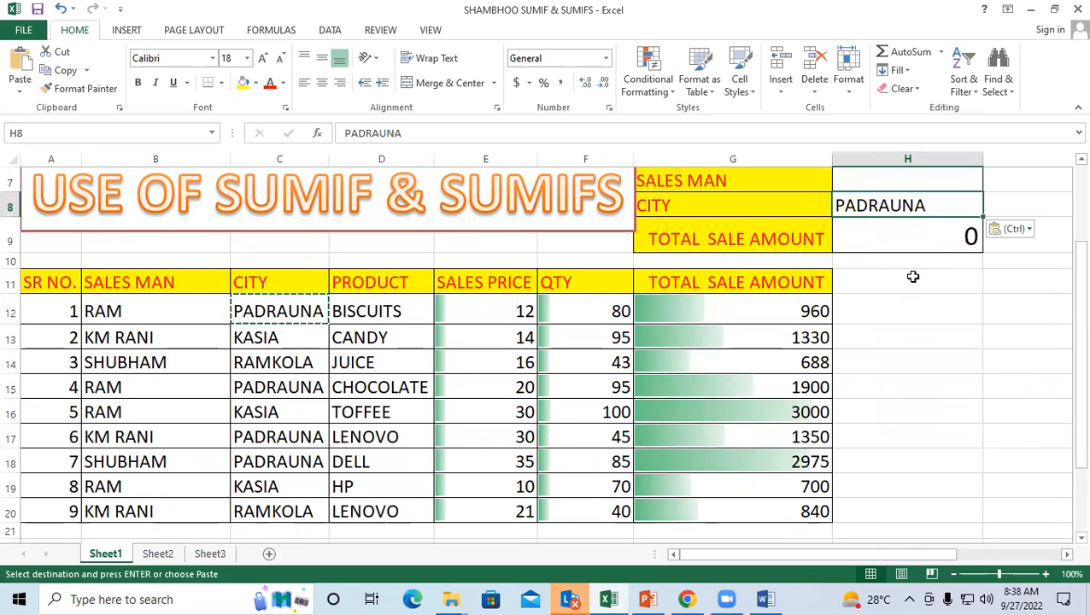
Step: Enter =SUMIF(C11:C20,H8,G11:G20) in H9 to total the sale amounts for the city given in H8
click(887, 238)
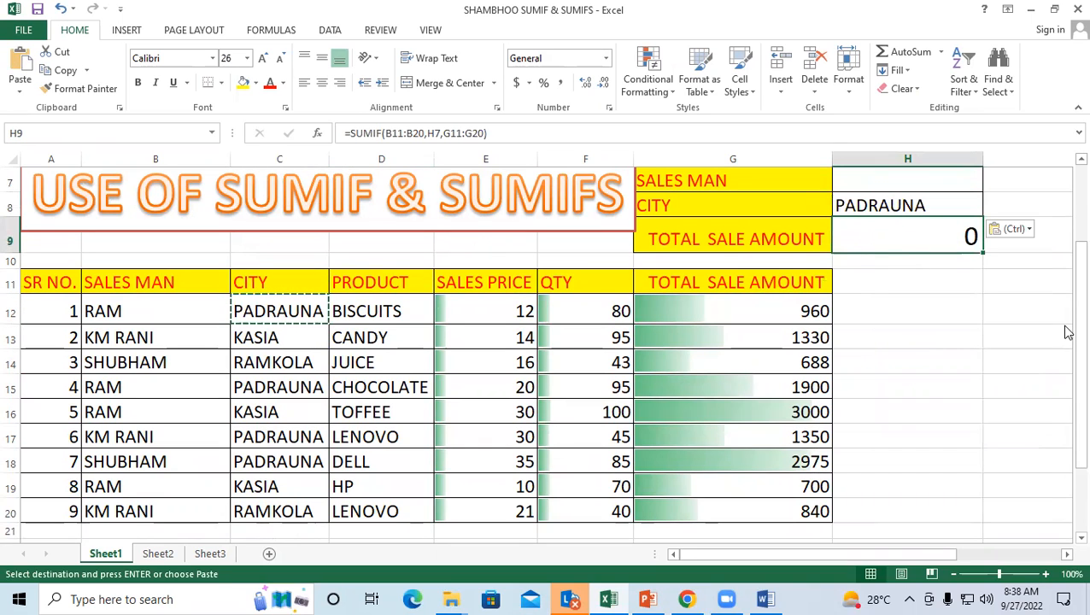
text(=)
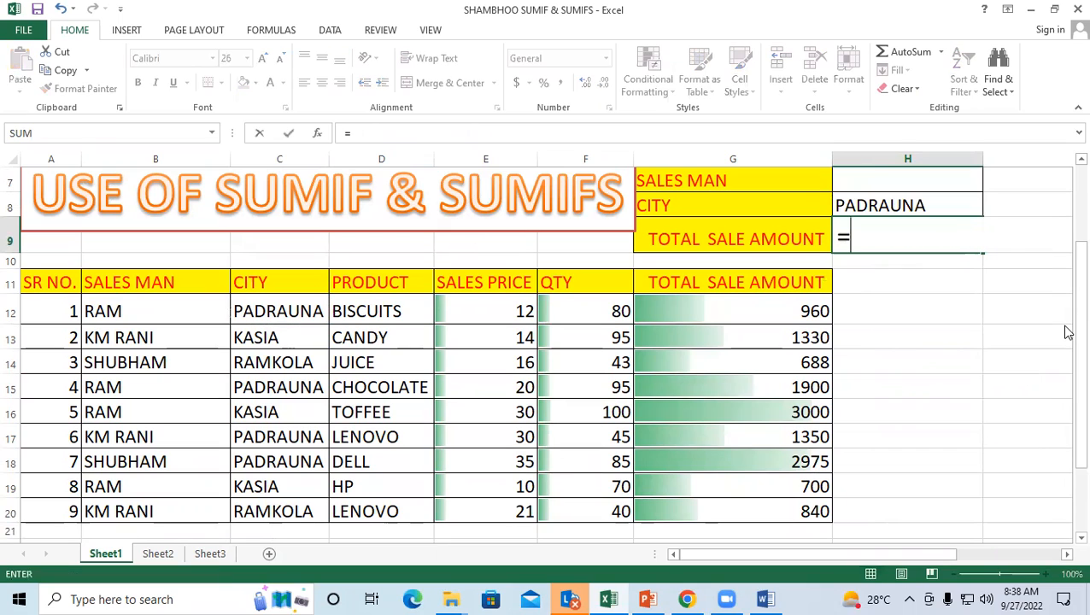
text(SUM)
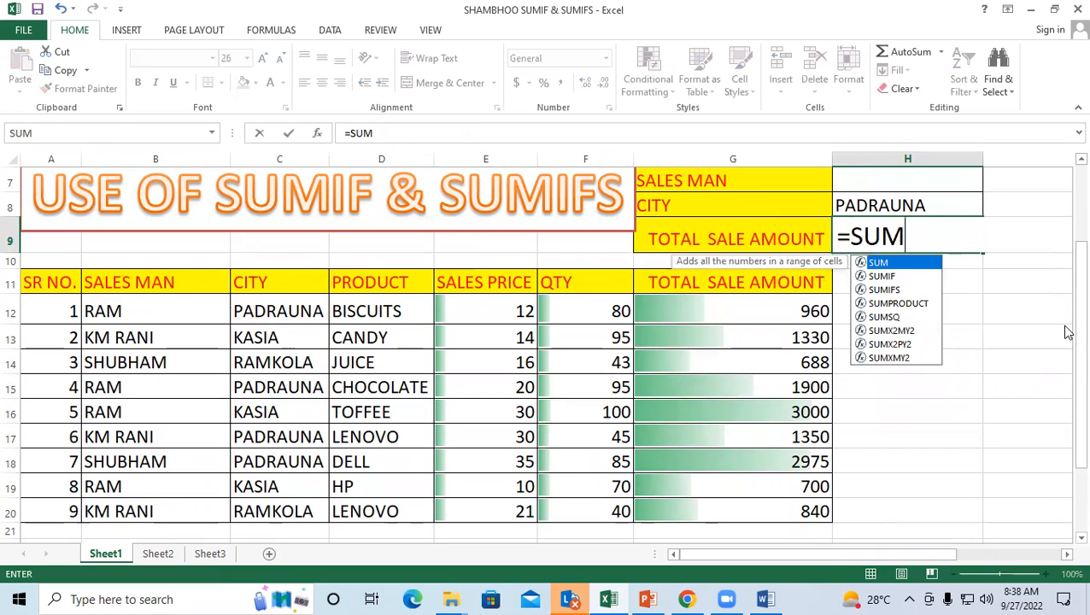
text(IF)
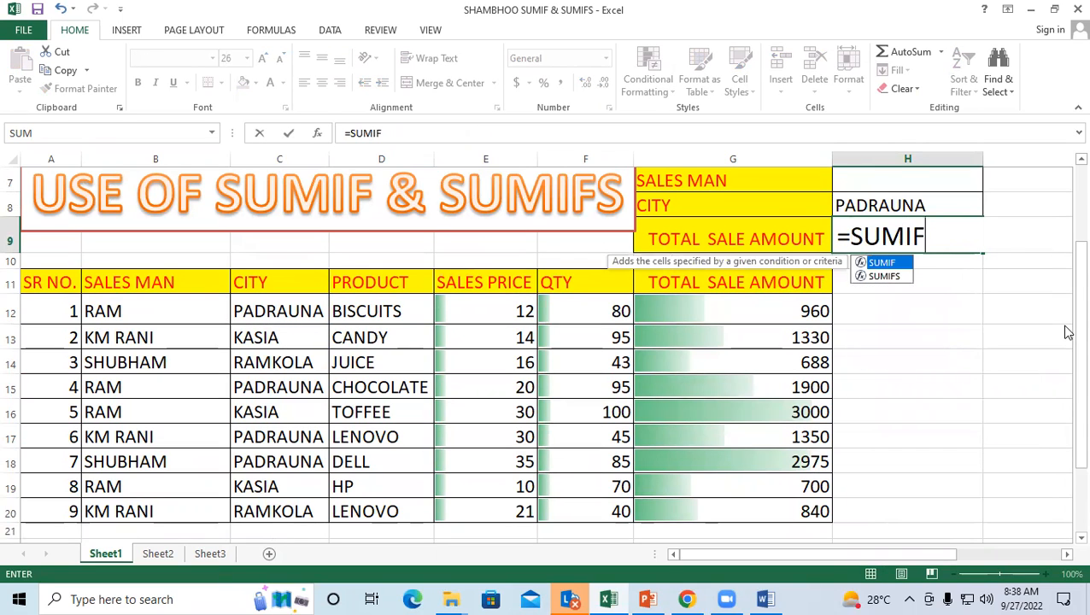
text(()
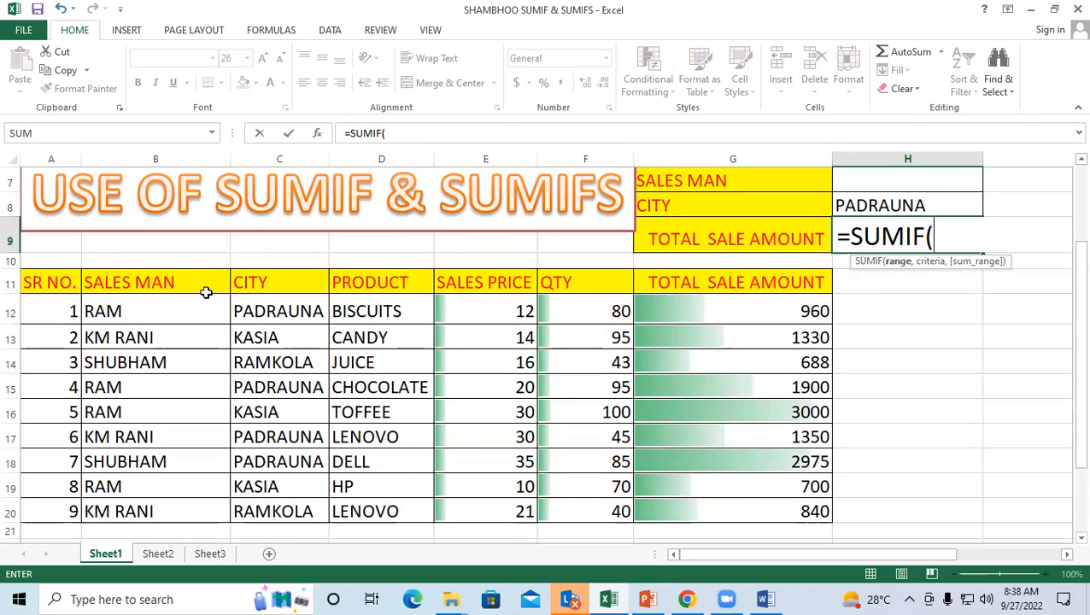
drag(253, 282, 276, 509)
text(,)
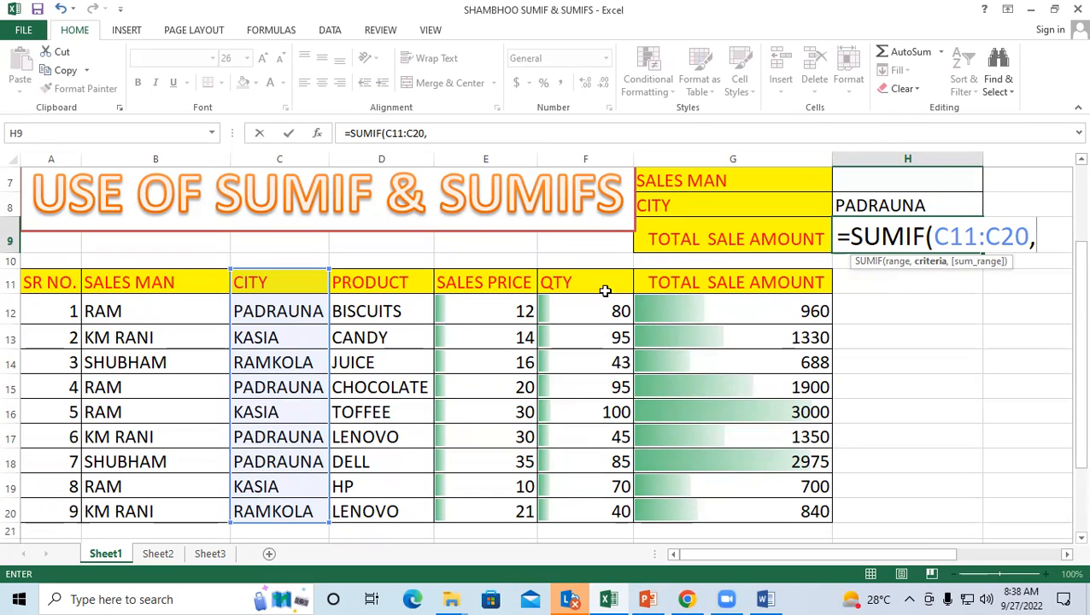
click(881, 202)
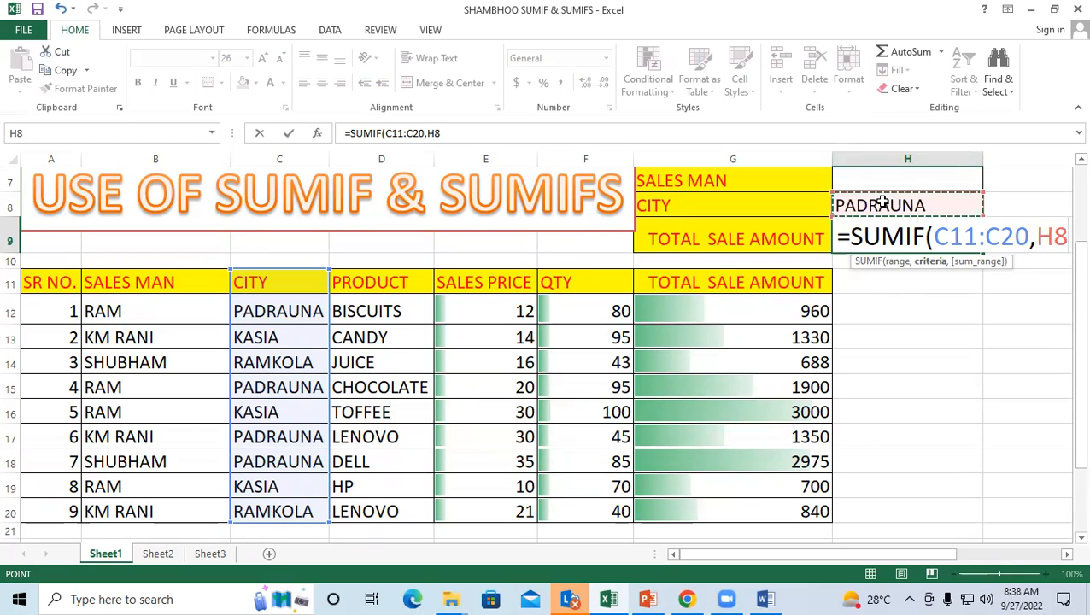
text(,)
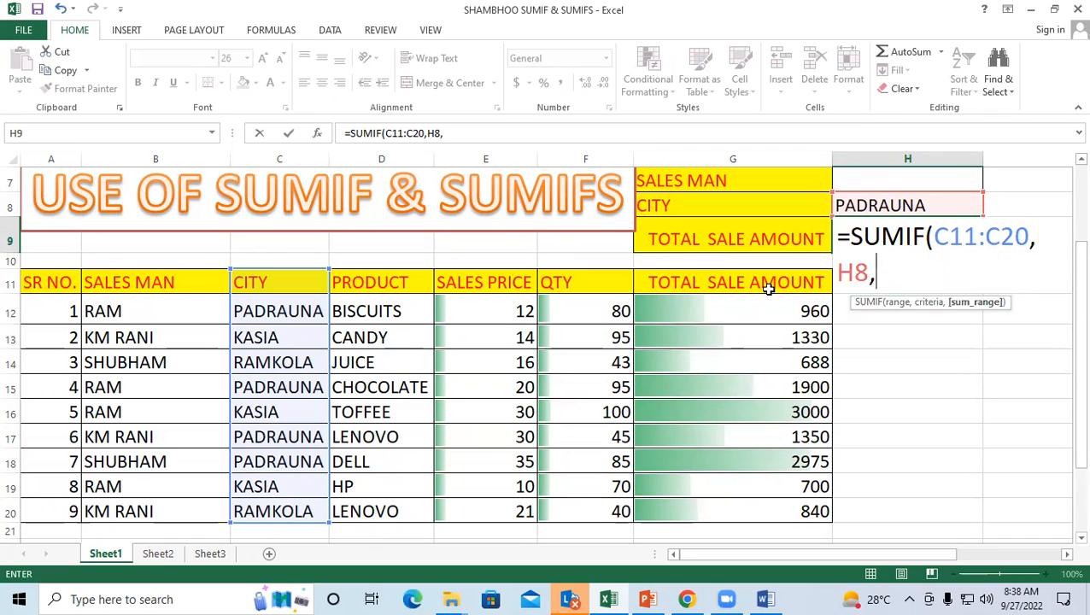
drag(756, 284, 768, 510)
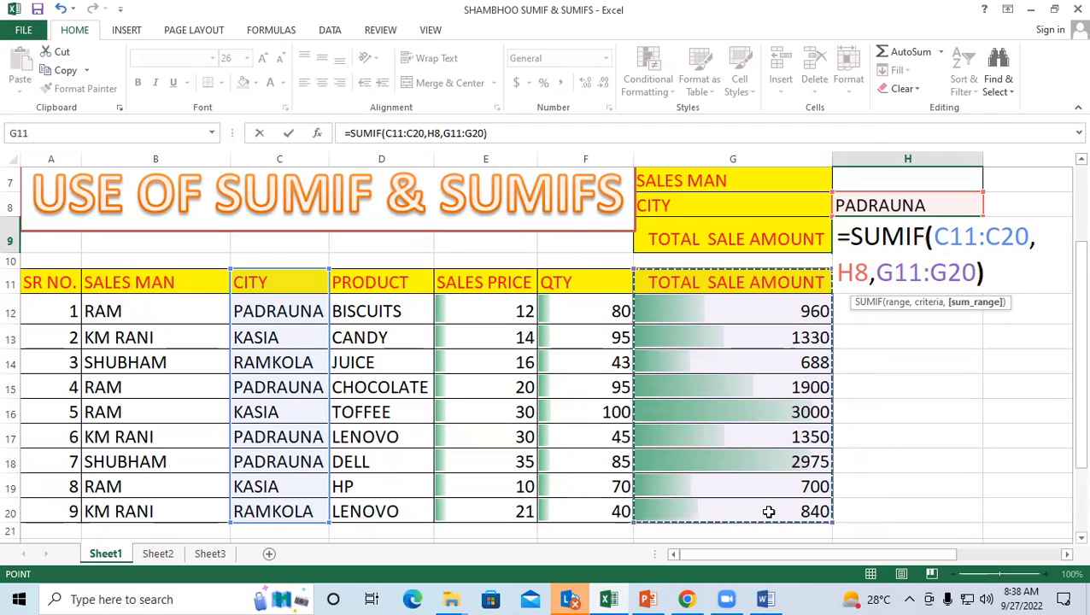
text())
key(Return)
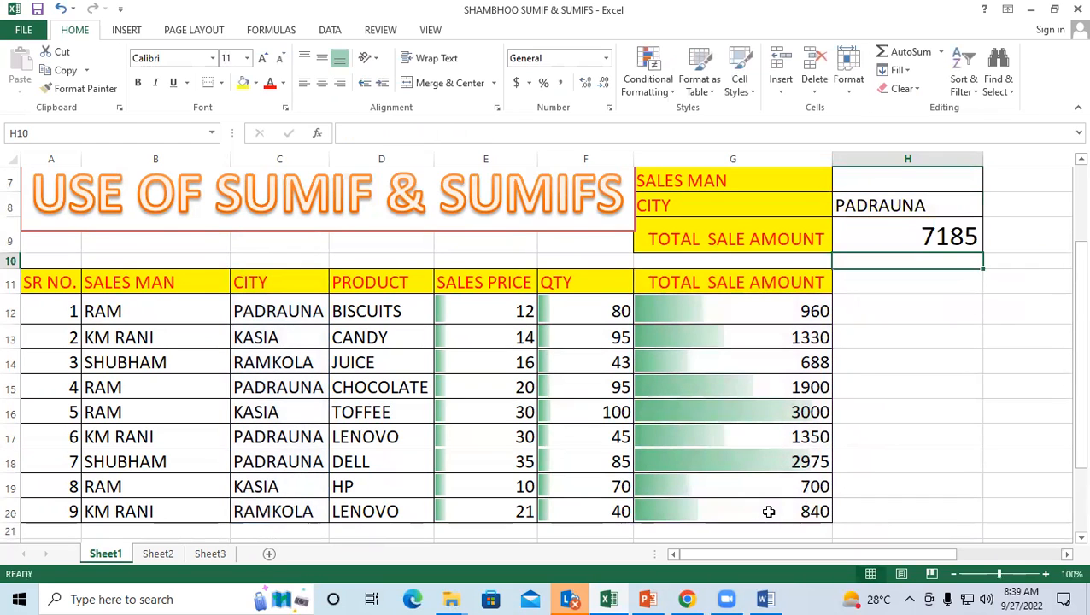
Step: Check the city criterion in H8 and the SUMIF formula in H9, and replace the H8 criterion with KASIA
click(945, 201)
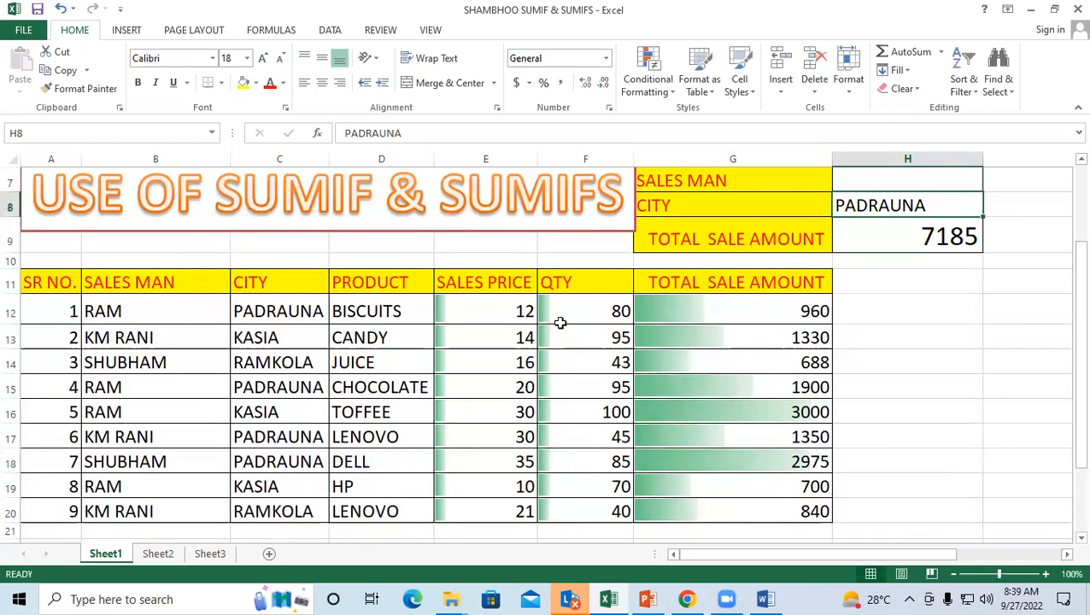
click(905, 234)
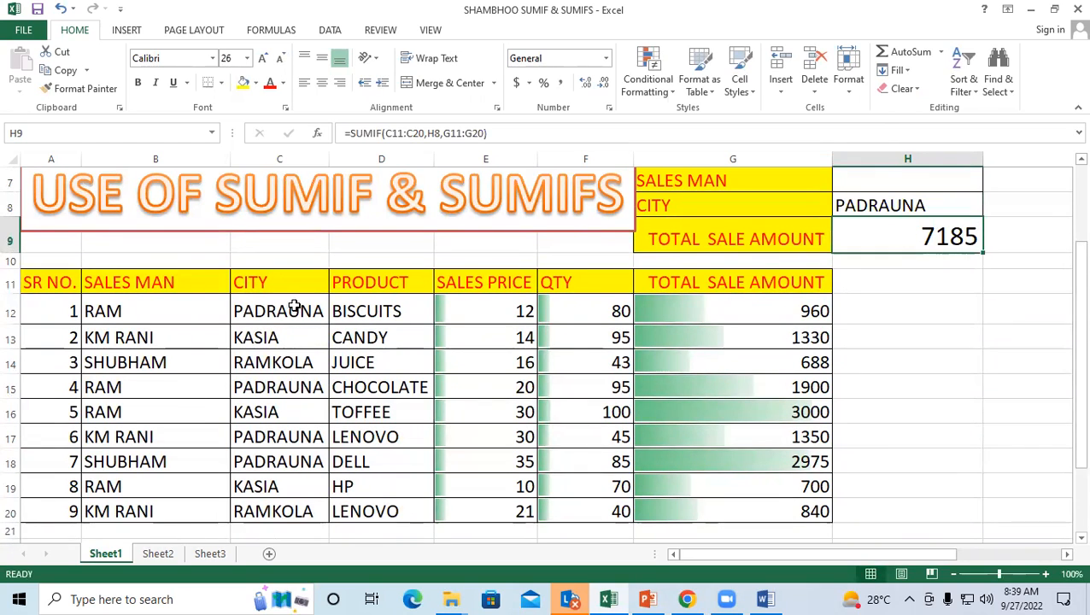
click(867, 205)
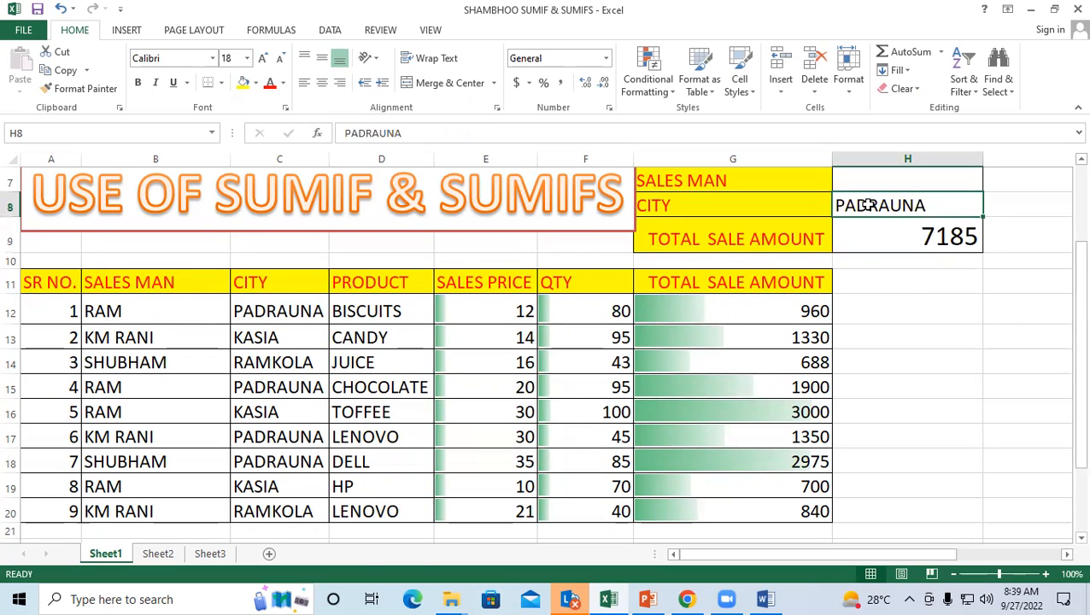
text(KKA)
key(BackSpace)
key(BackSpace)
text(ASIA)
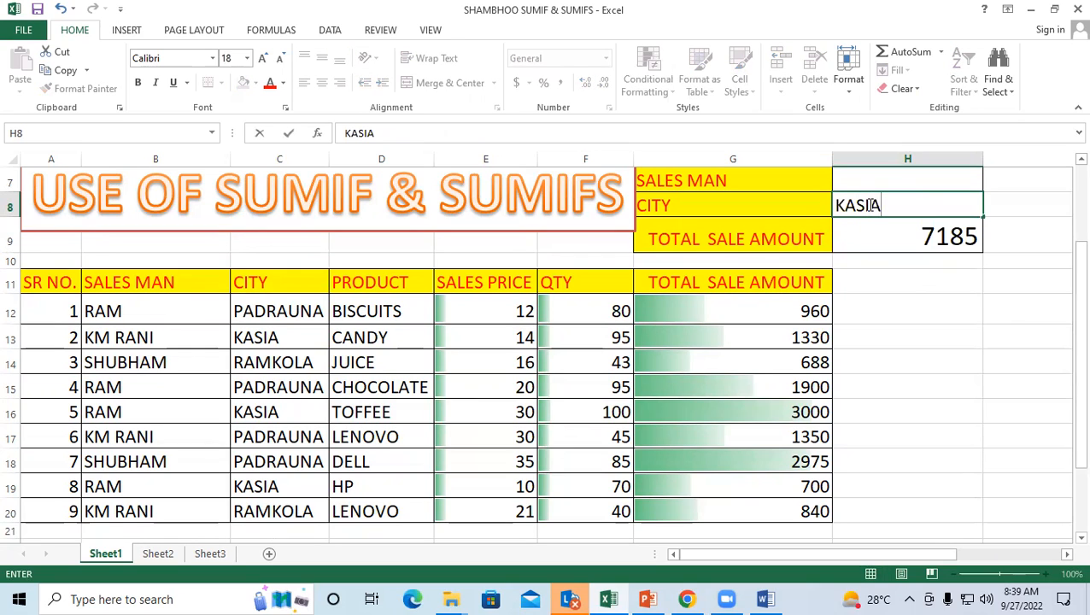
key(Return)
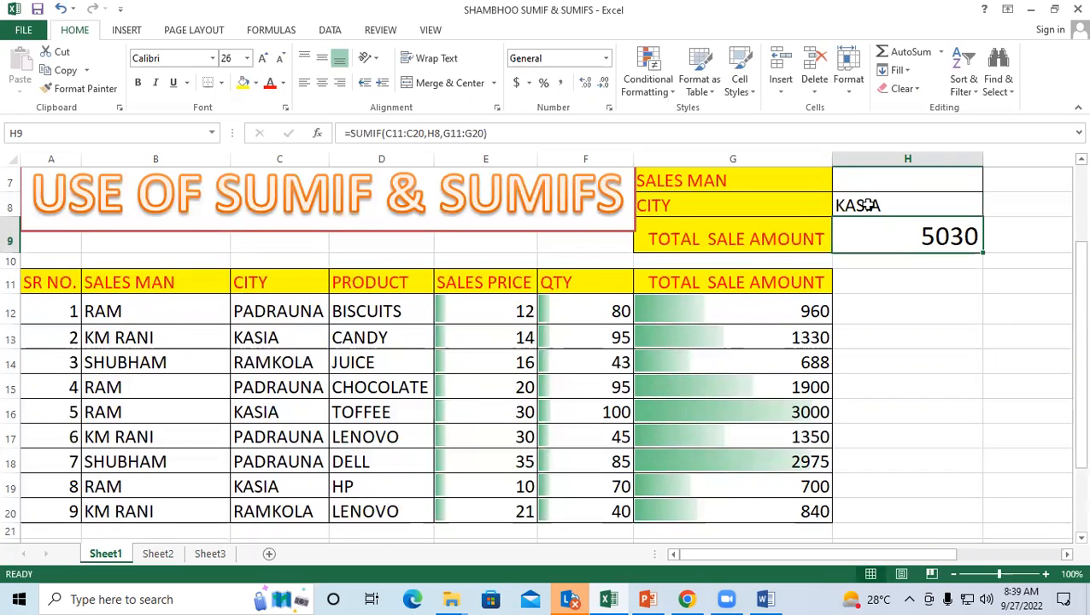
Step: Change the City criterion in H8 to RAMKOLA
click(865, 203)
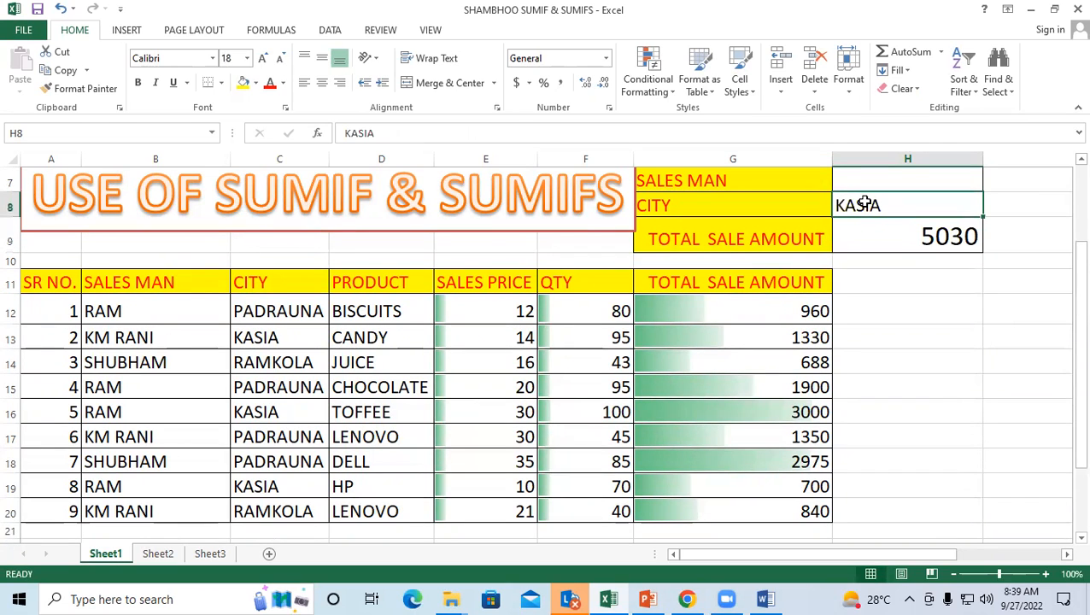
text(RAM)
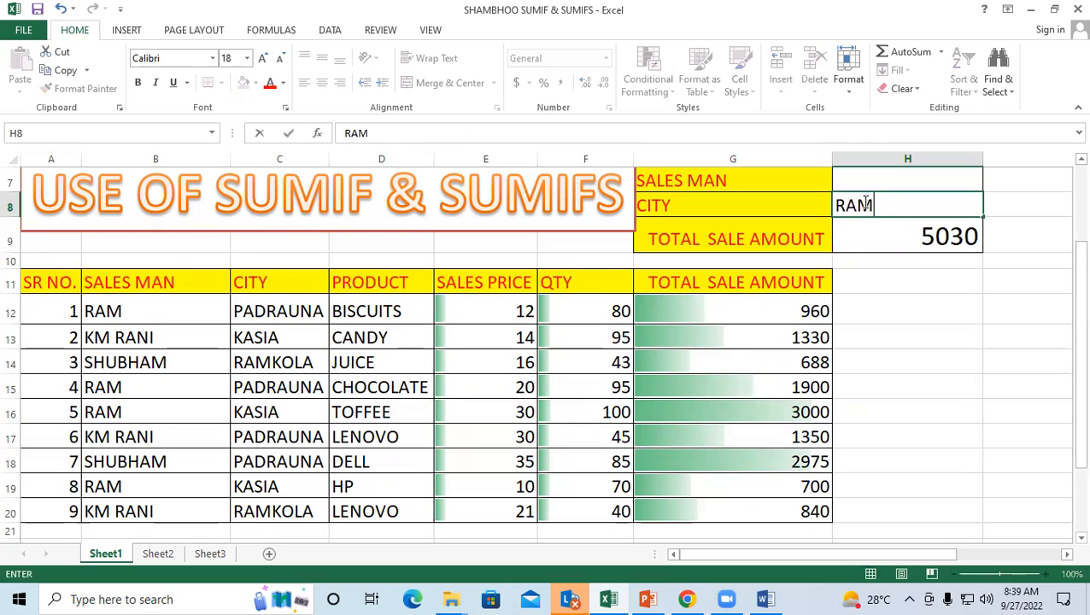
text(KIOLA)
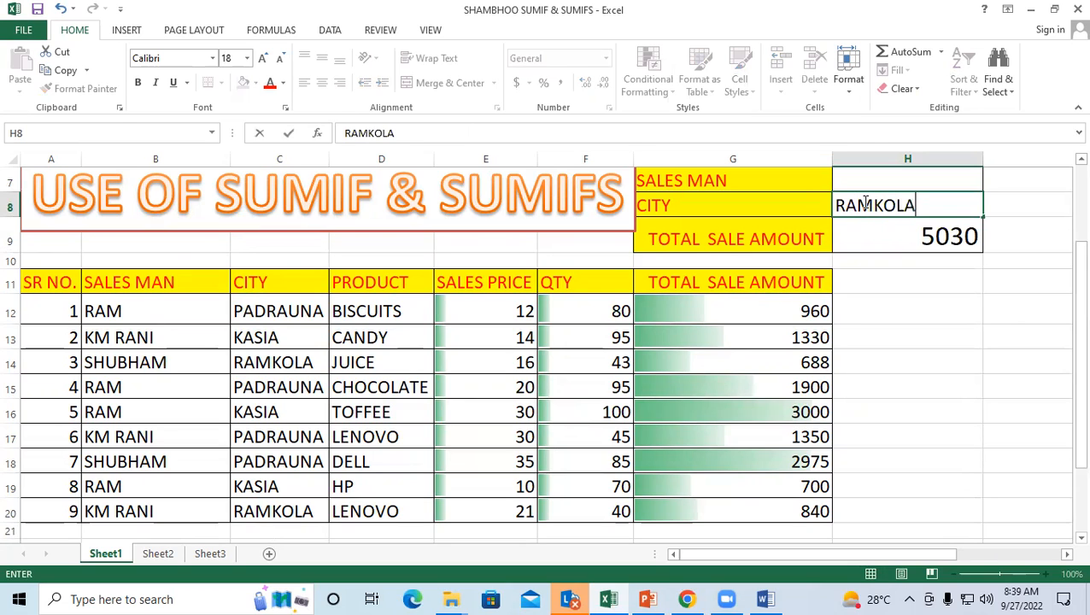
key(Return)
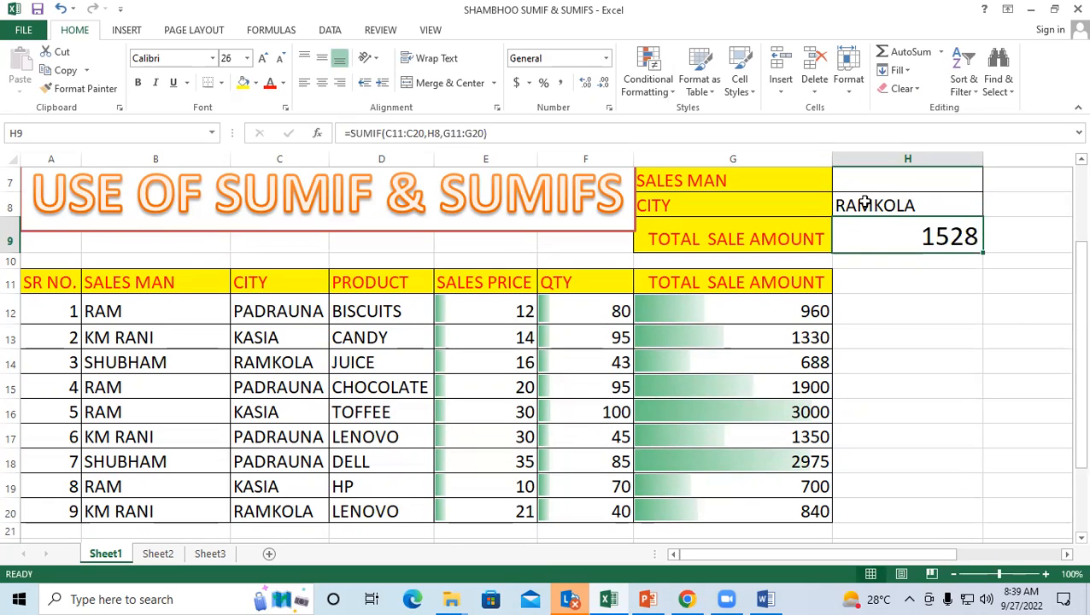
Step: Set the City criterion in H8 back to PADRAUNA
click(865, 203)
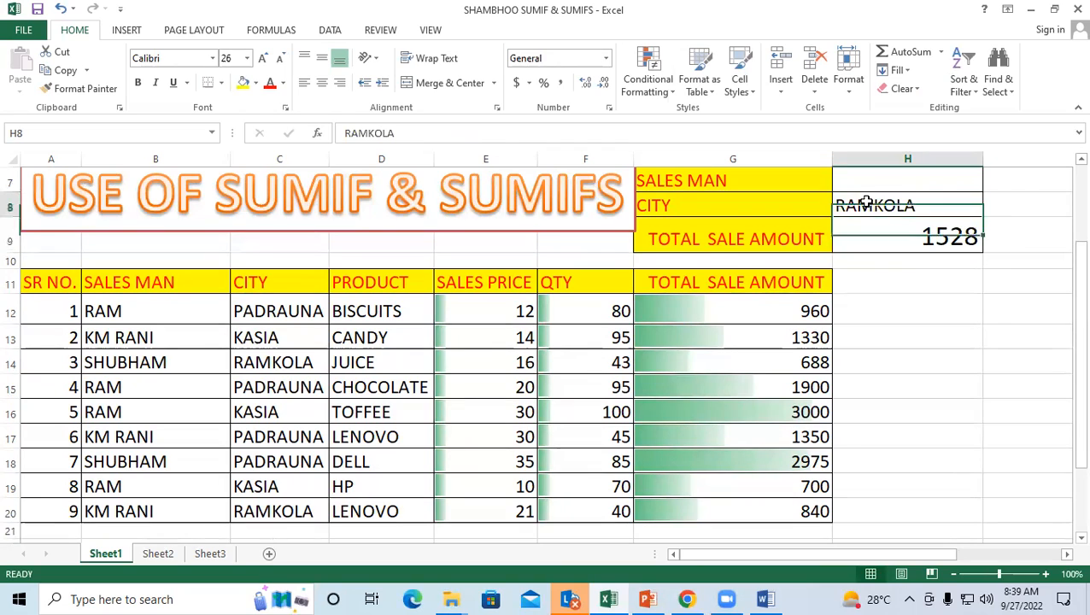
text(PADRAUNA)
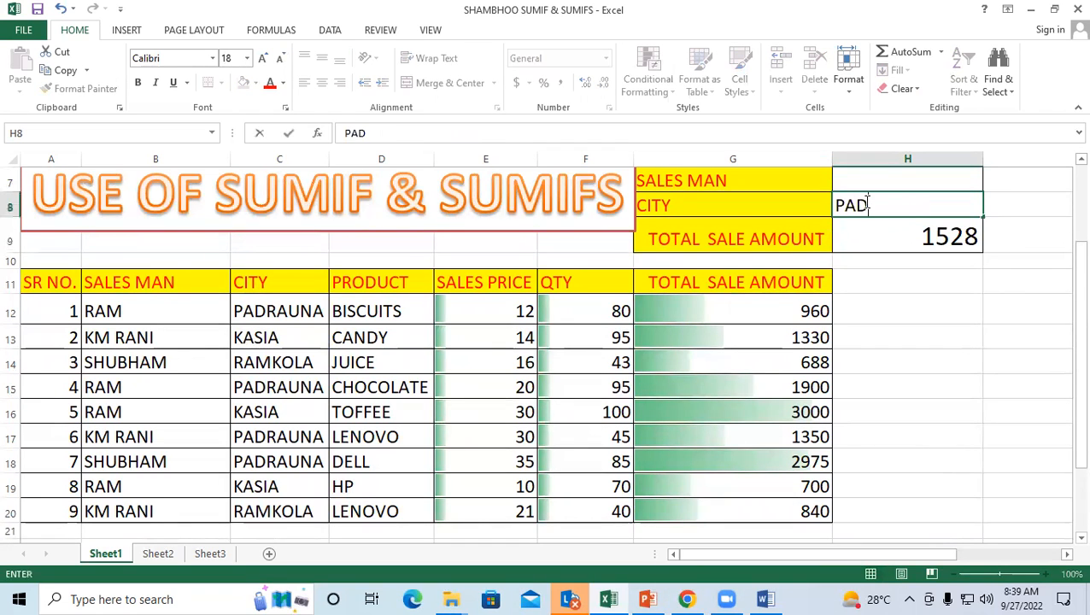
key(Return)
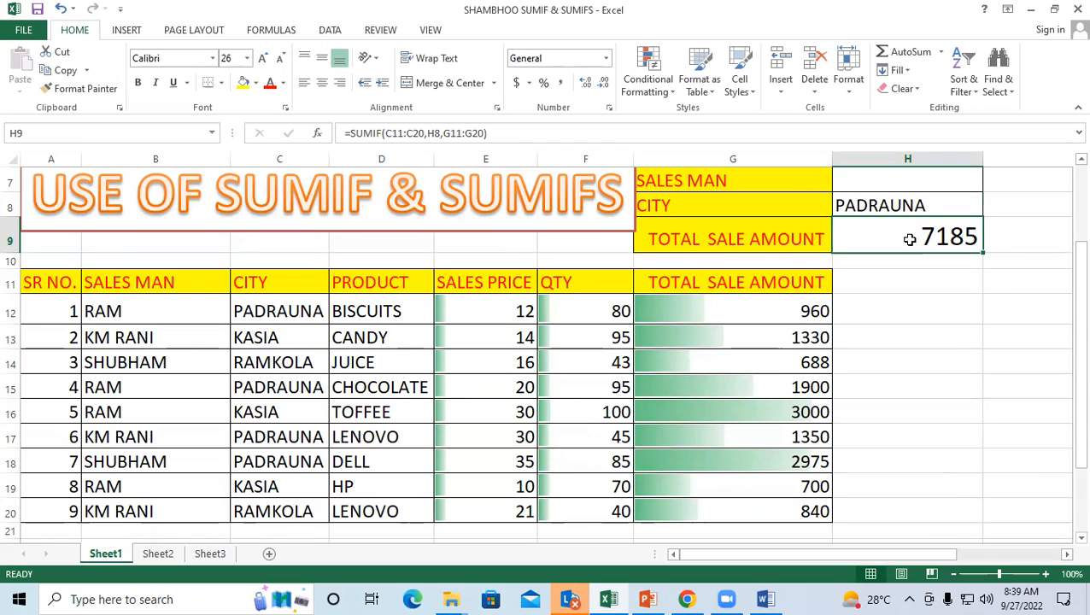
Step: Clear the SUMIF formula from H9 and the city criterion from H8
key(Delete)
click(852, 207)
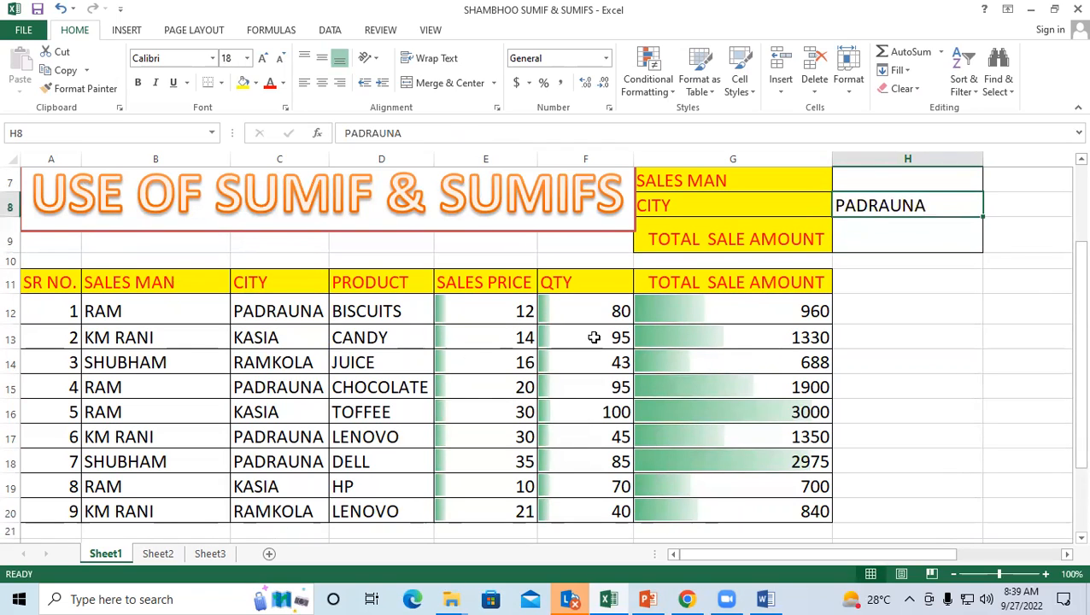
key(Delete)
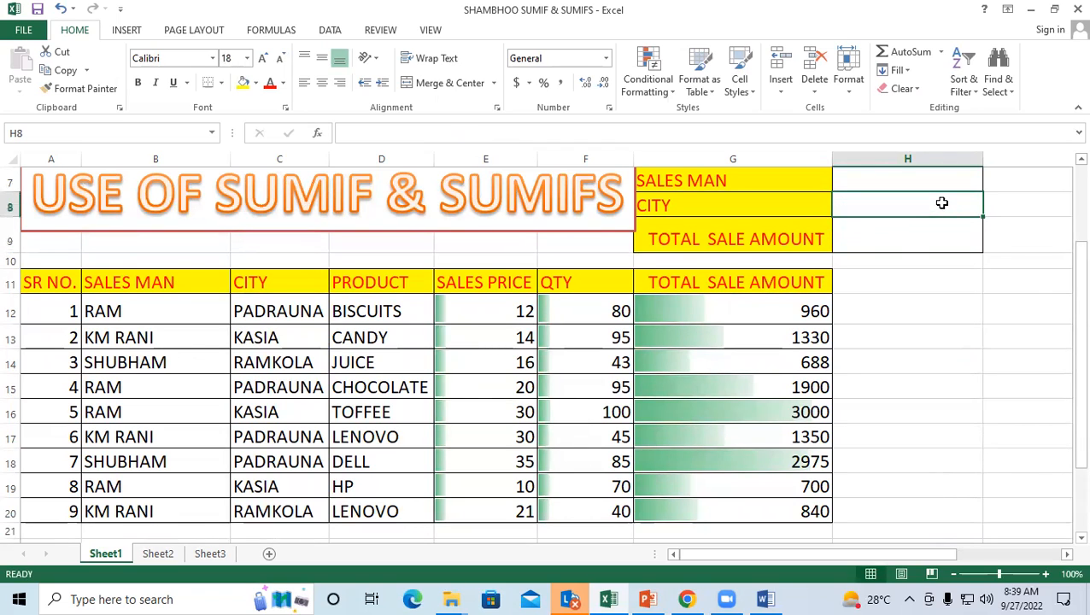
Step: Examine the Sales Man and City columns of the sales table and the salesman and city pair in row 12
click(893, 236)
drag(128, 289, 138, 523)
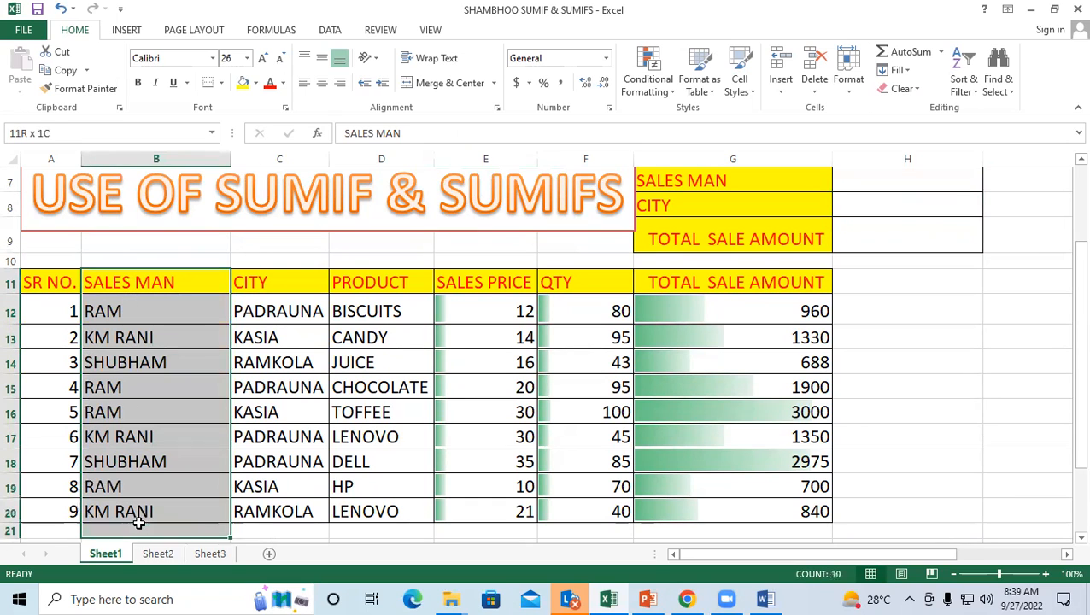
drag(250, 284, 258, 340)
drag(169, 281, 163, 512)
drag(278, 275, 278, 359)
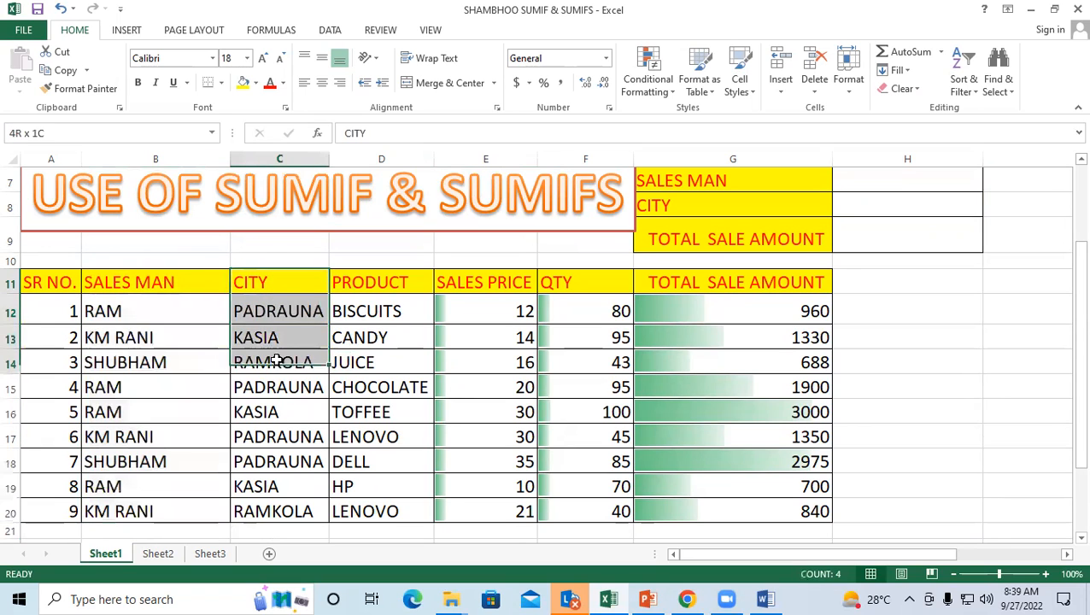
click(257, 414)
click(122, 312)
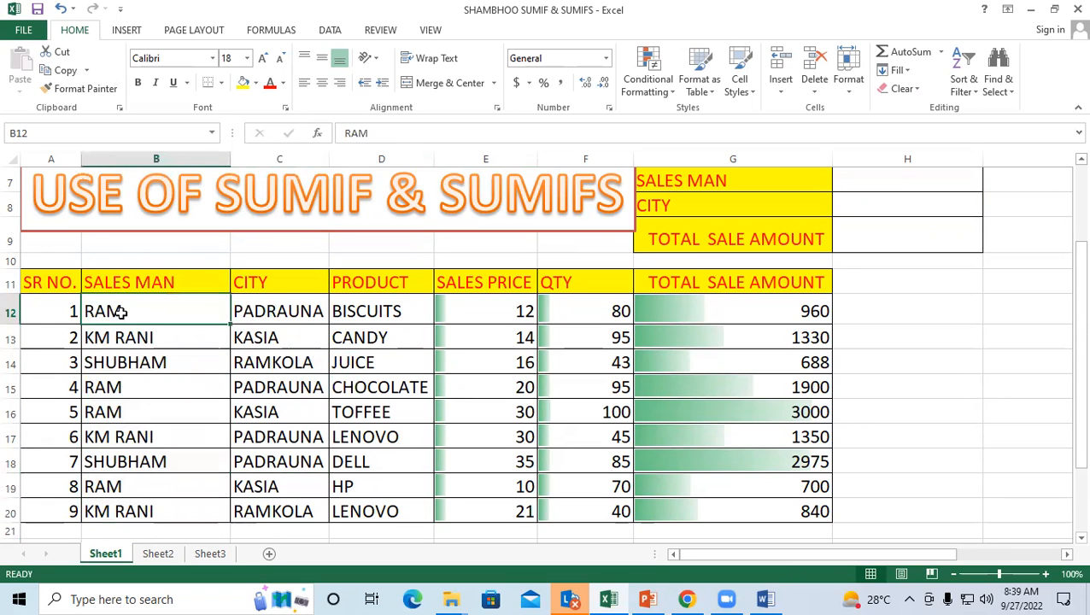
click(275, 305)
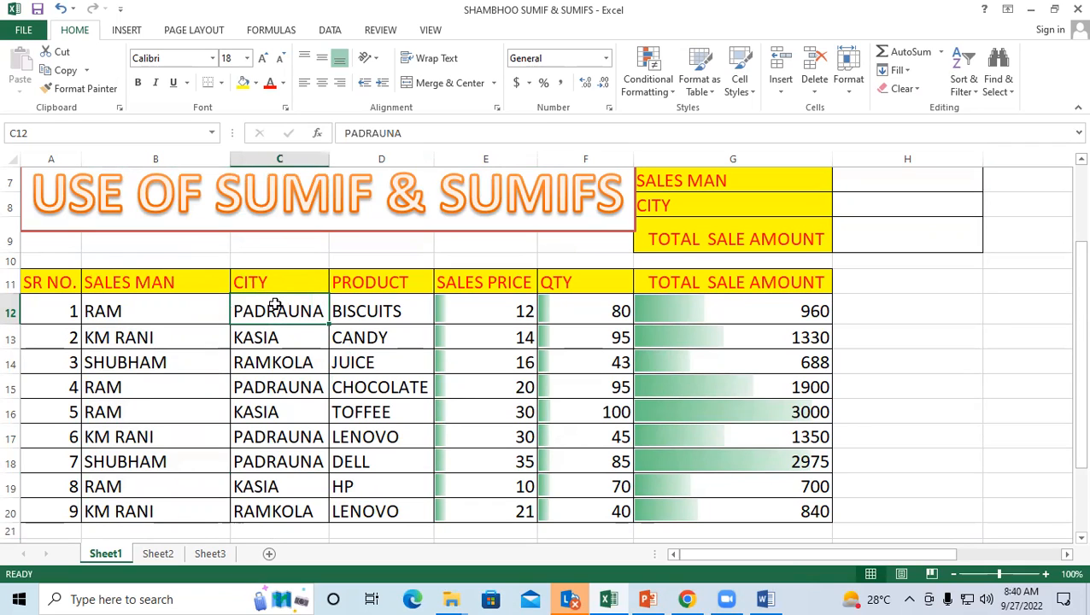
Step: Copy the salesman's name from B12 into the Sales Man criteria cell H7
click(128, 305)
right_click(130, 308)
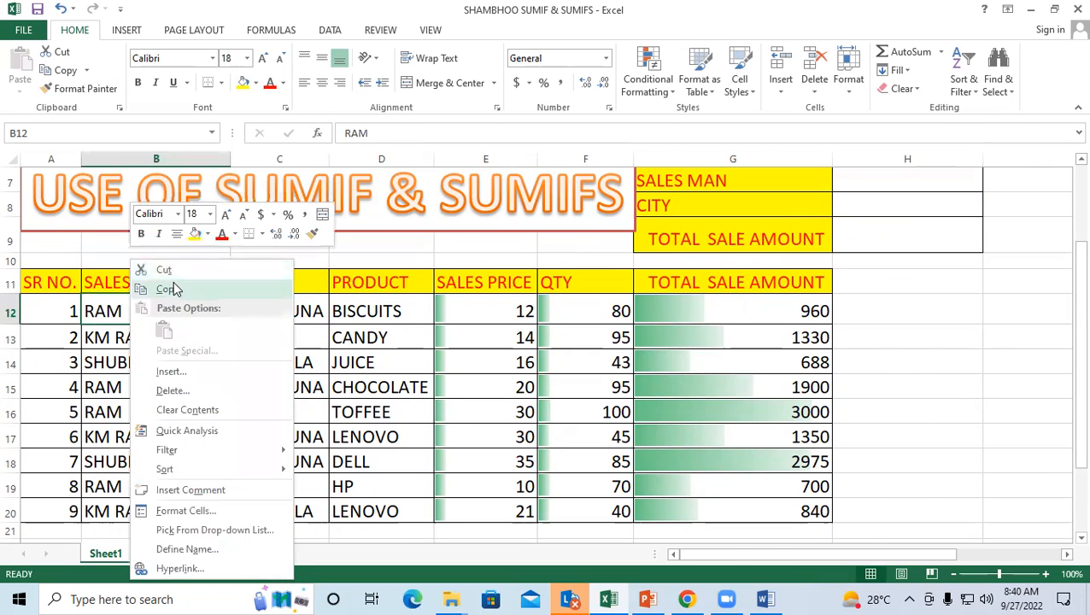
click(173, 289)
key(Right)
key(Right)
key(Right)
key(Right)
key(Right)
key(Right)
key(Right)
key(Right)
key(Right)
key(Right)
key(Right)
key(Right)
key(Right)
key(Right)
key(Right)
key(Right)
key(Right)
key(Right)
key(Right)
key(Right)
drag(754, 555, 697, 555)
click(875, 220)
right_click(876, 222)
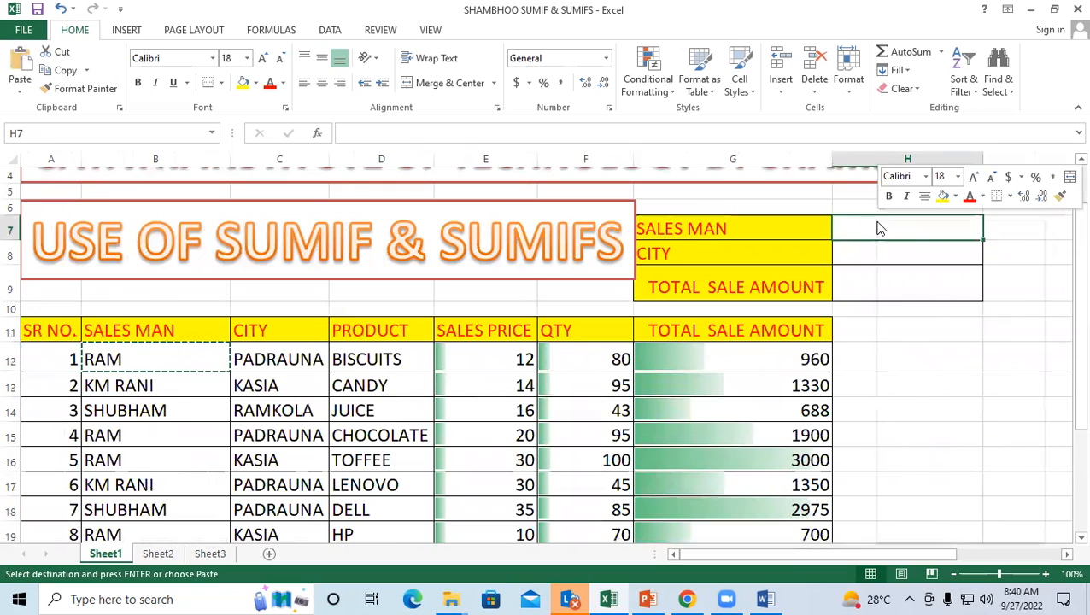
click(911, 288)
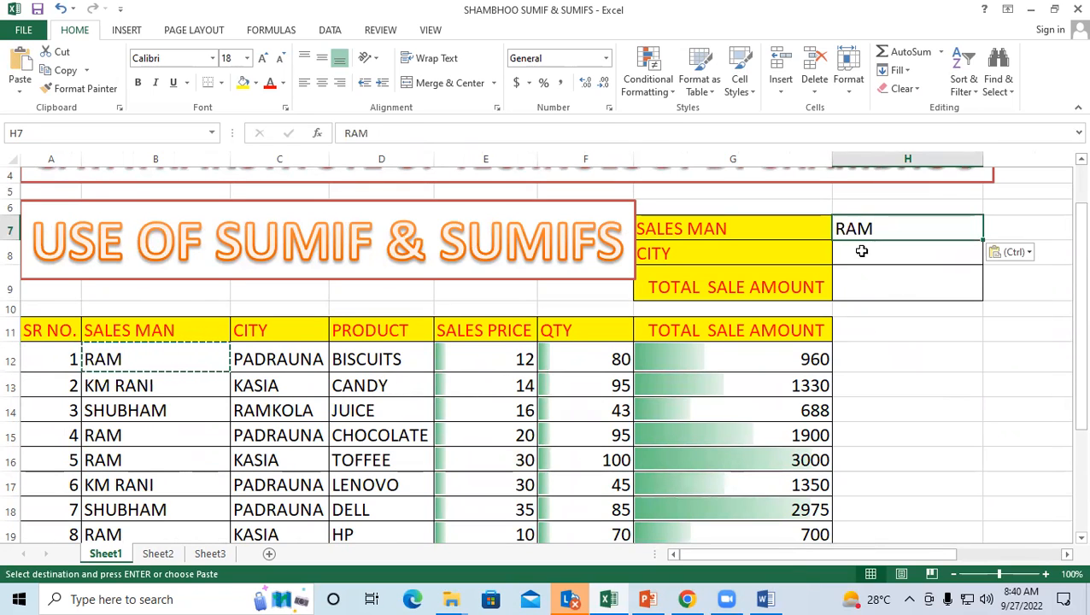
Step: Copy the city PADRAUNA from C12 into H8 and check both criteria cells
right_click(280, 366)
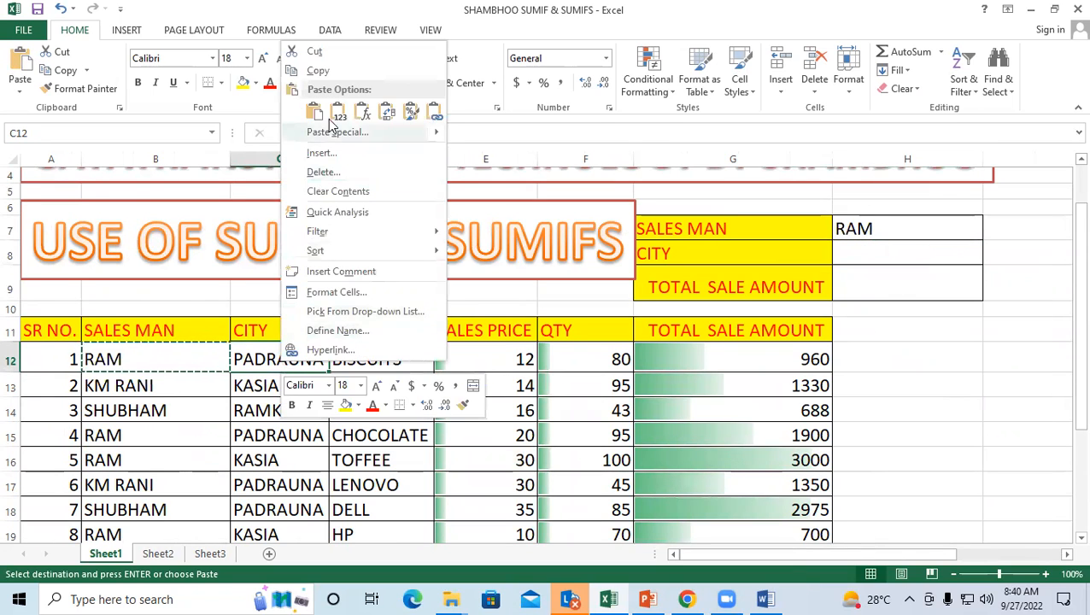
click(317, 71)
click(853, 254)
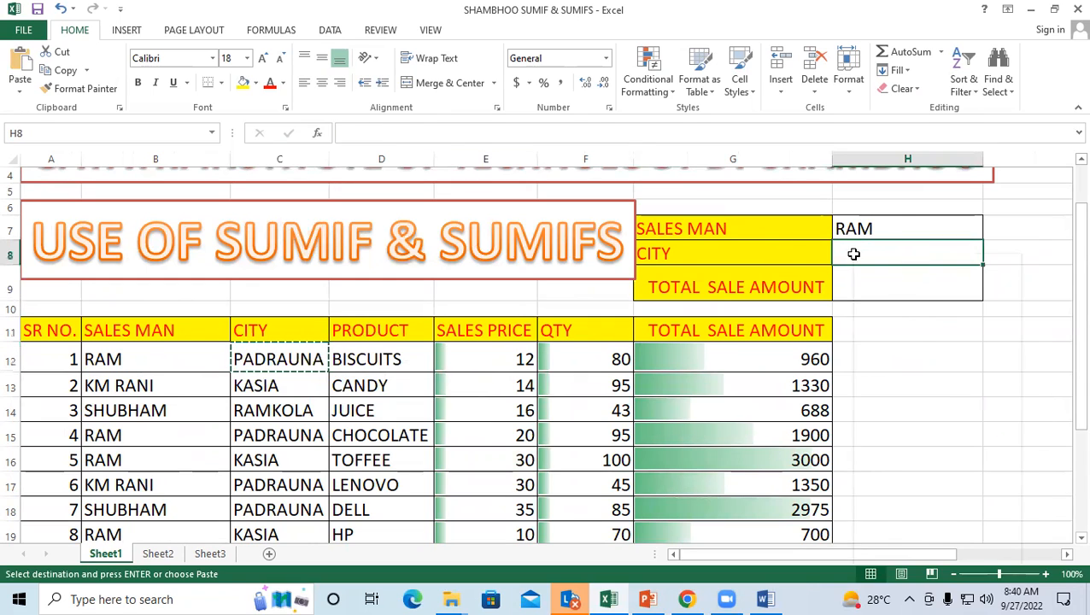
right_click(853, 253)
click(882, 323)
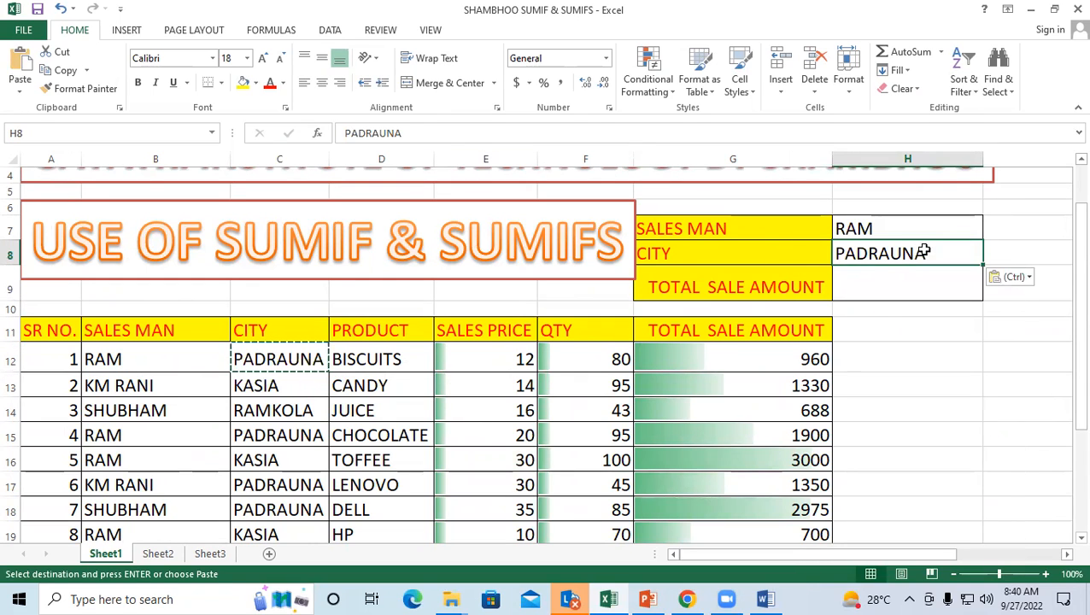
click(872, 227)
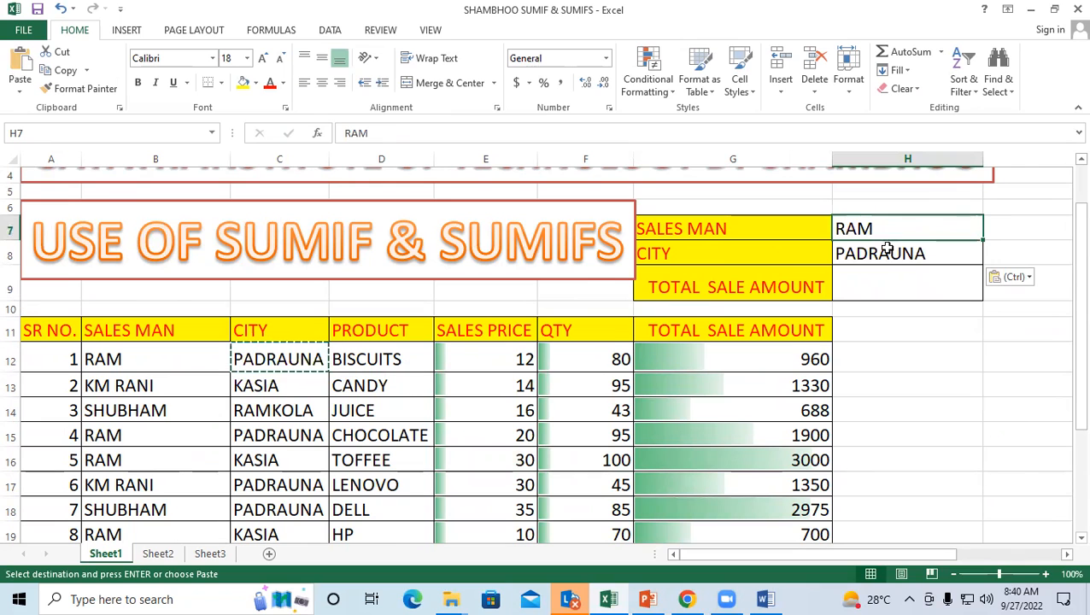
Step: Start a SUMIFS formula in H9 with the Total Sale Amount column G11:G20 as the sum range
click(722, 255)
click(885, 250)
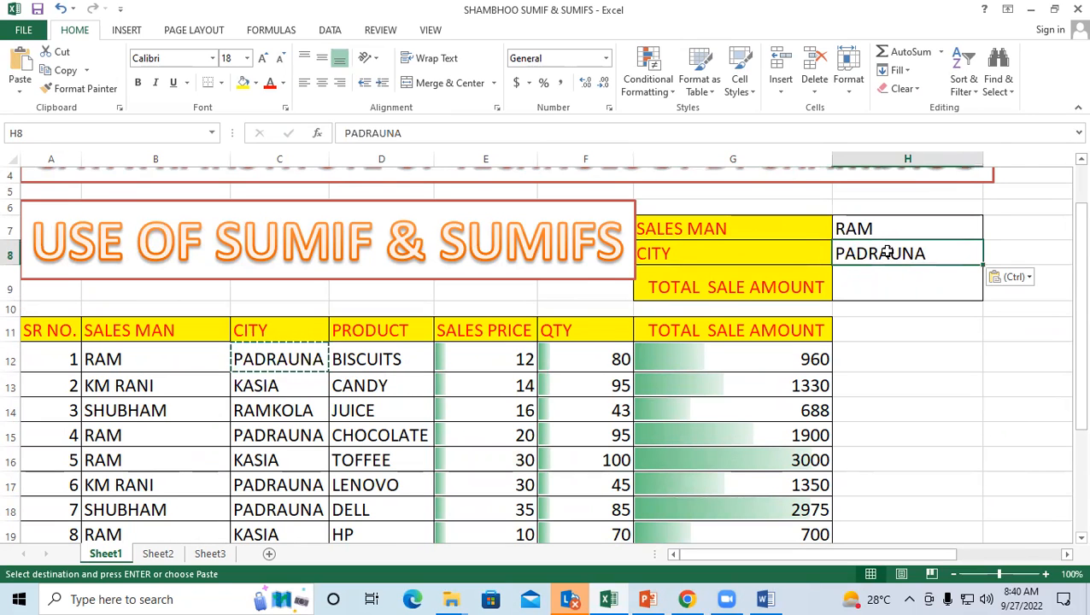
scroll(247, 343, down, 2)
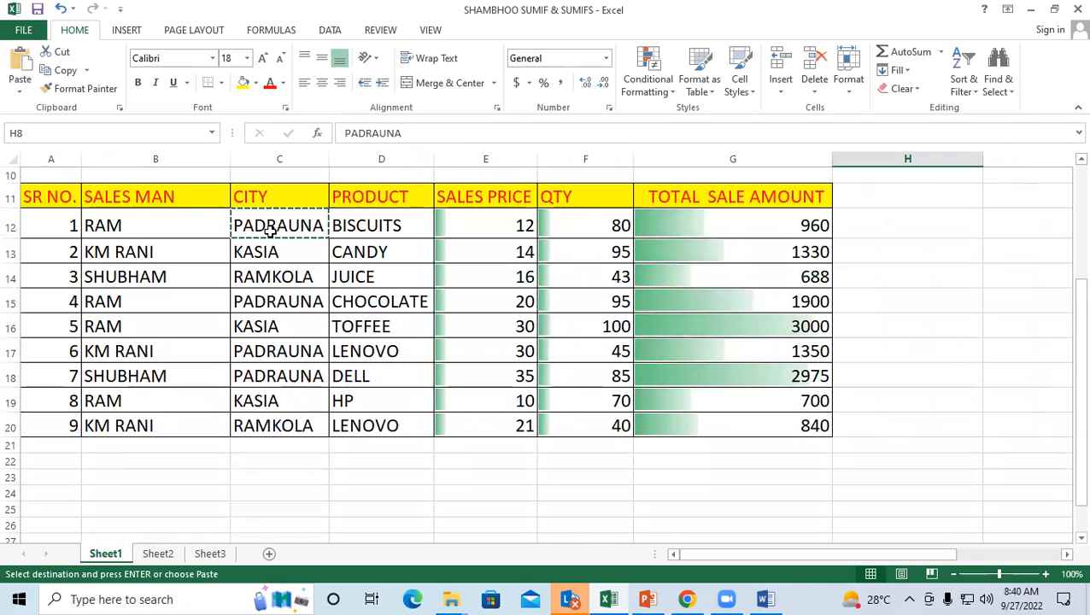
scroll(294, 317, up, 2)
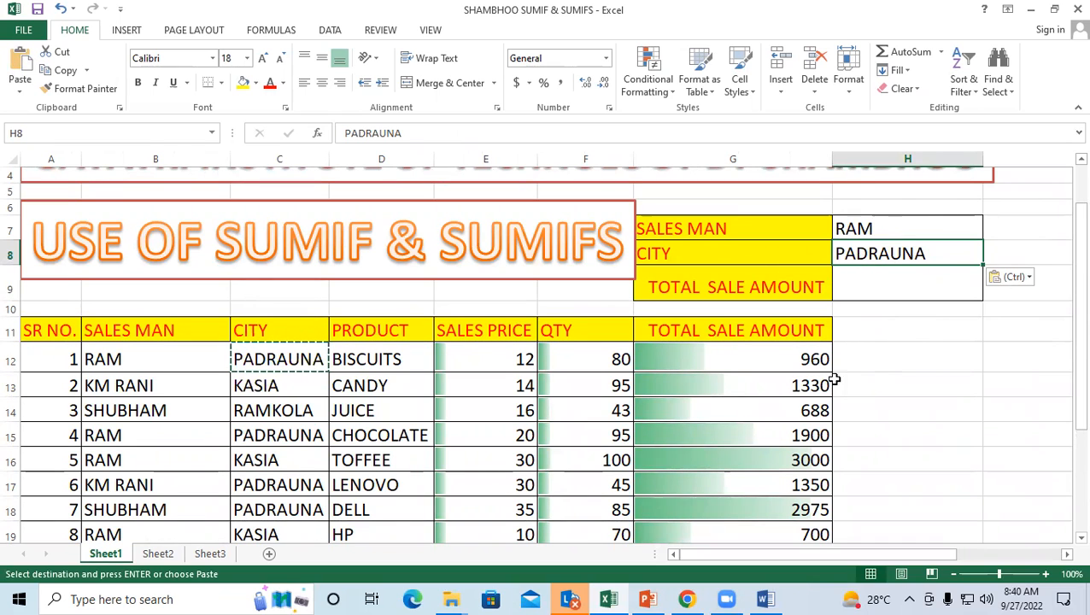
click(910, 286)
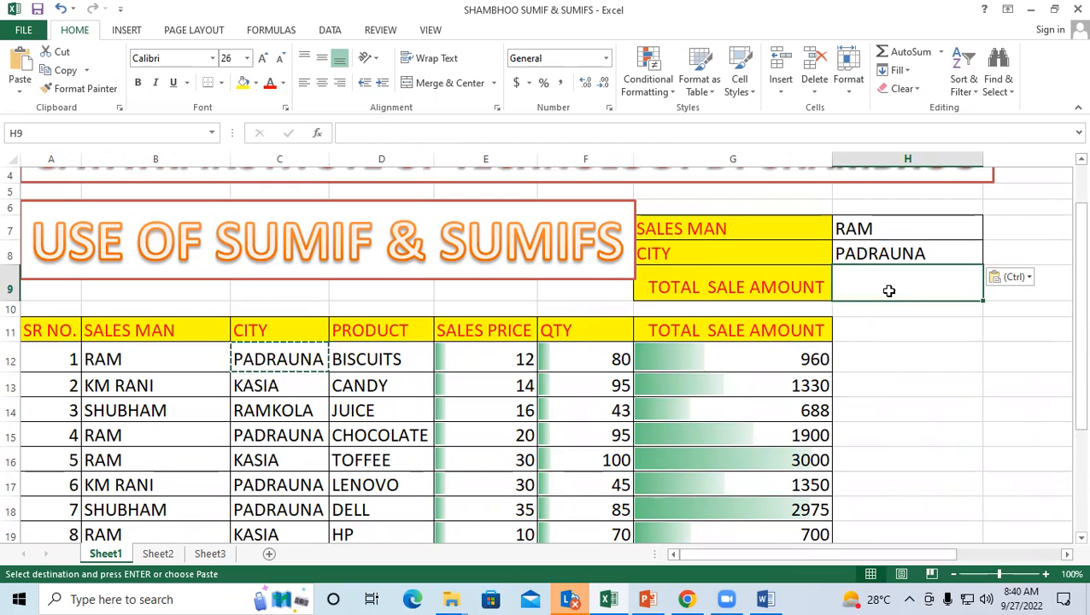
text(=)
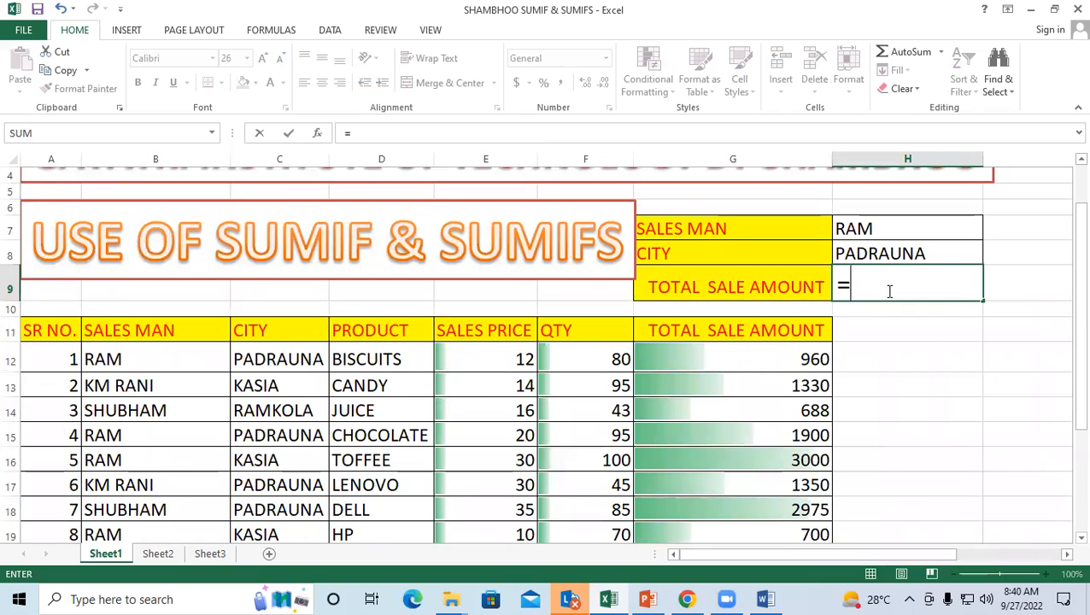
text(SUMIFS)
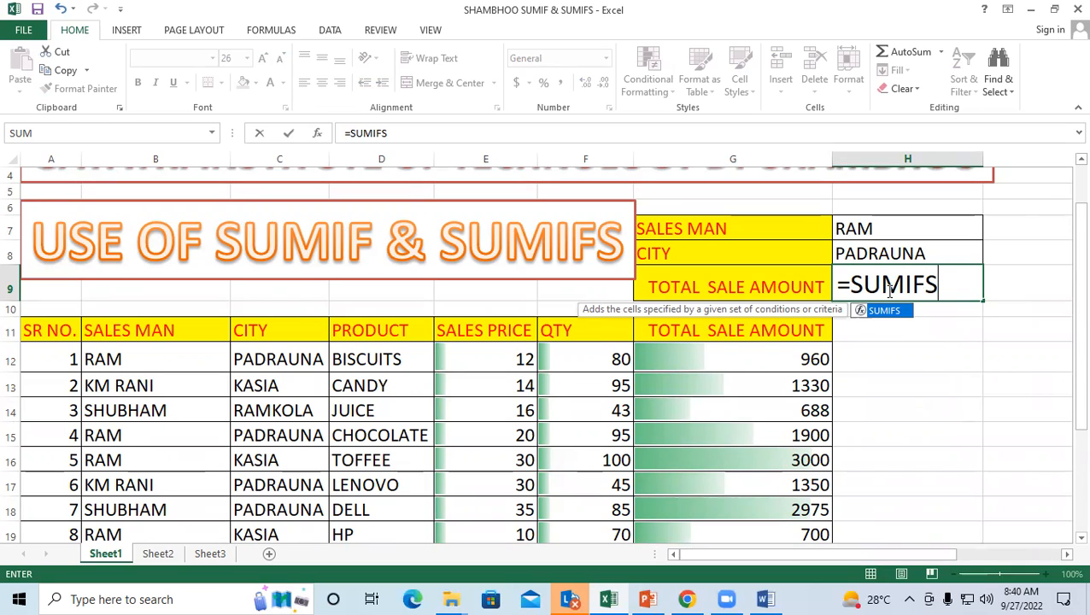
text(()
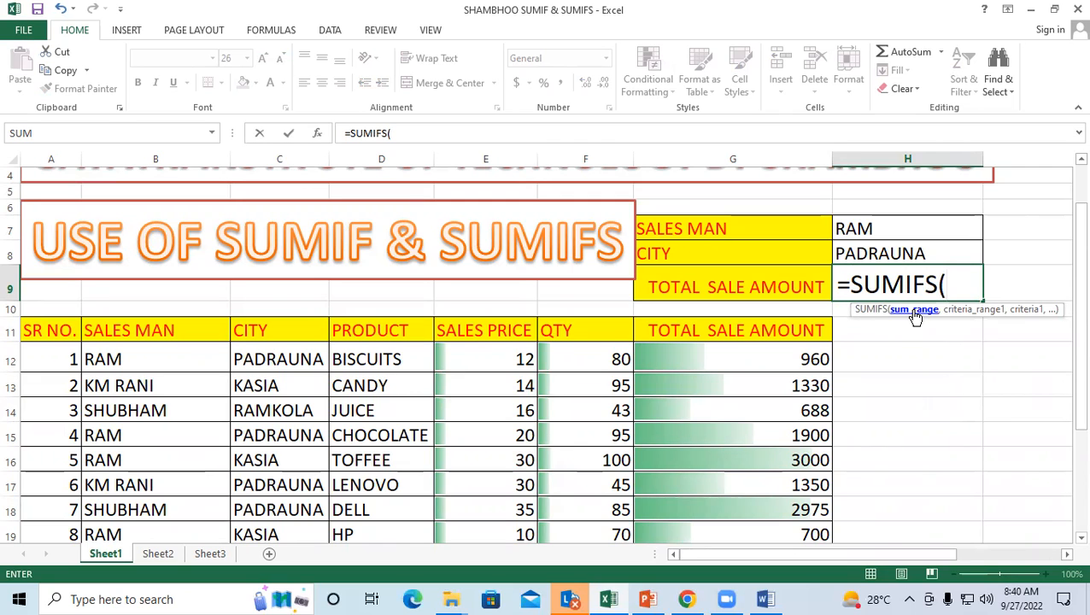
scroll(854, 303, down, 2)
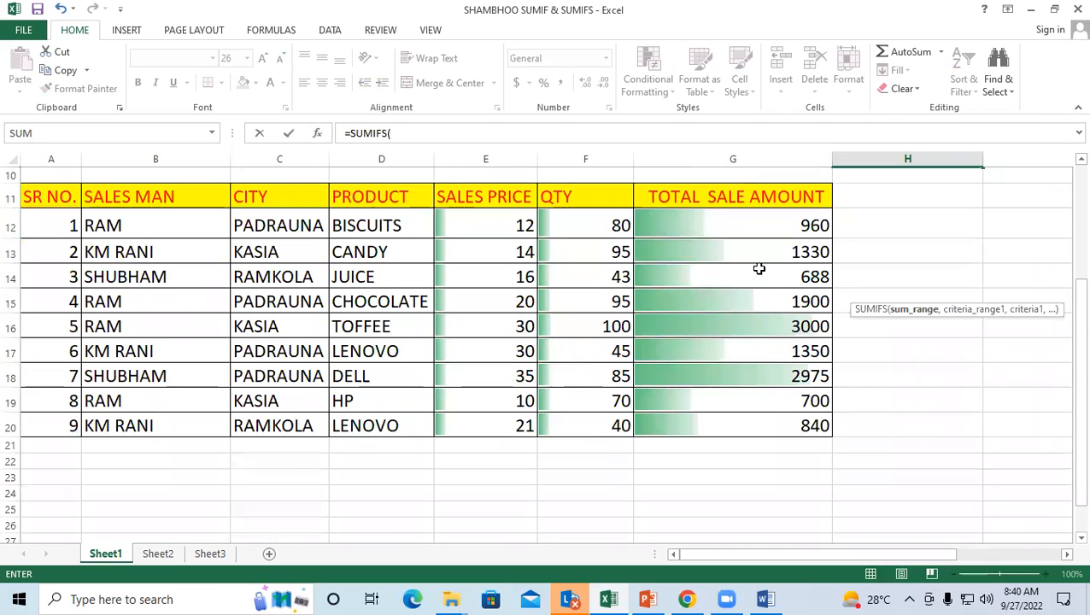
scroll(760, 273, up, 2)
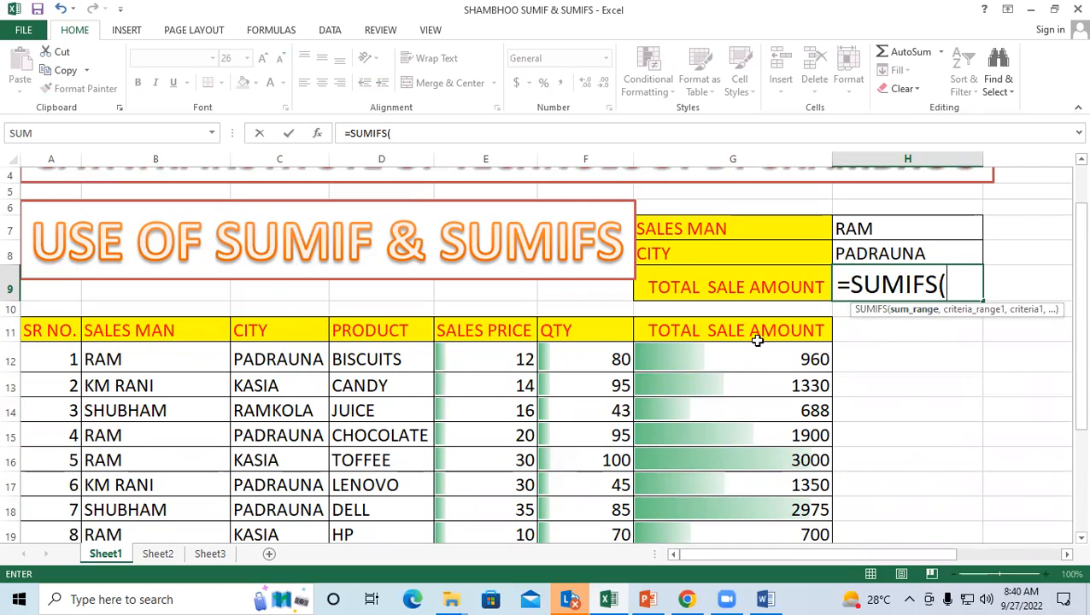
scroll(690, 283, down, 1)
drag(690, 283, 715, 511)
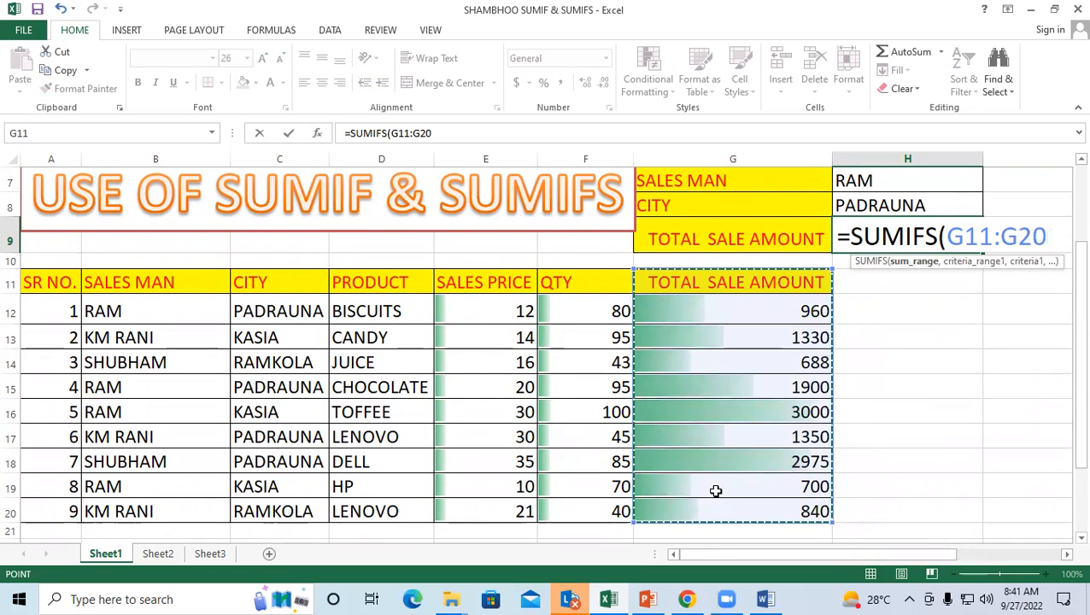
text(,)
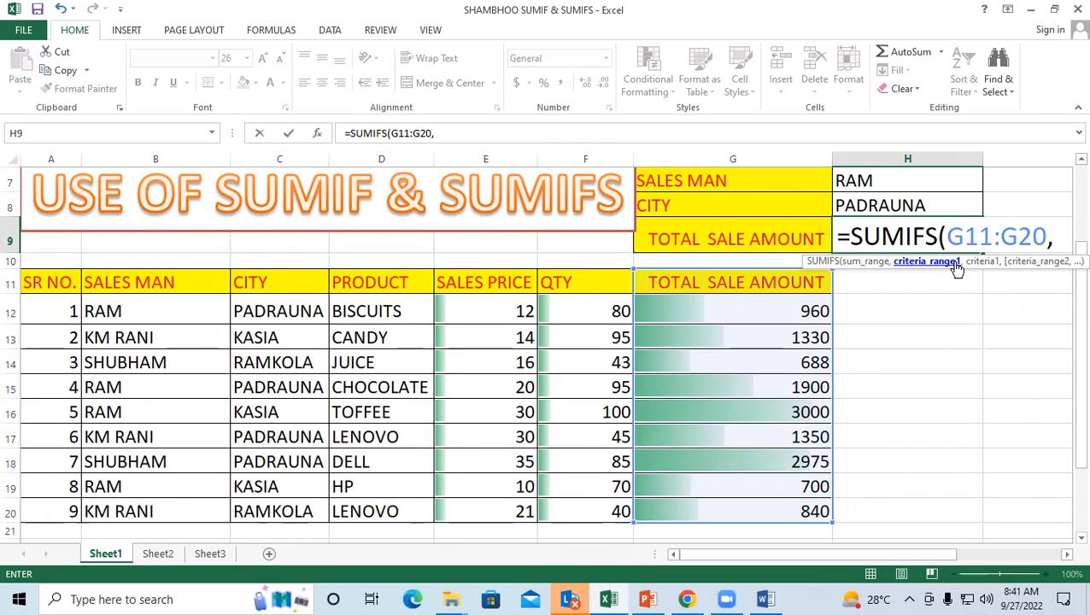
Step: Add the Sales Man column B11:B20 as the first criteria range, with H7 as its criterion
click(127, 282)
drag(128, 282, 148, 504)
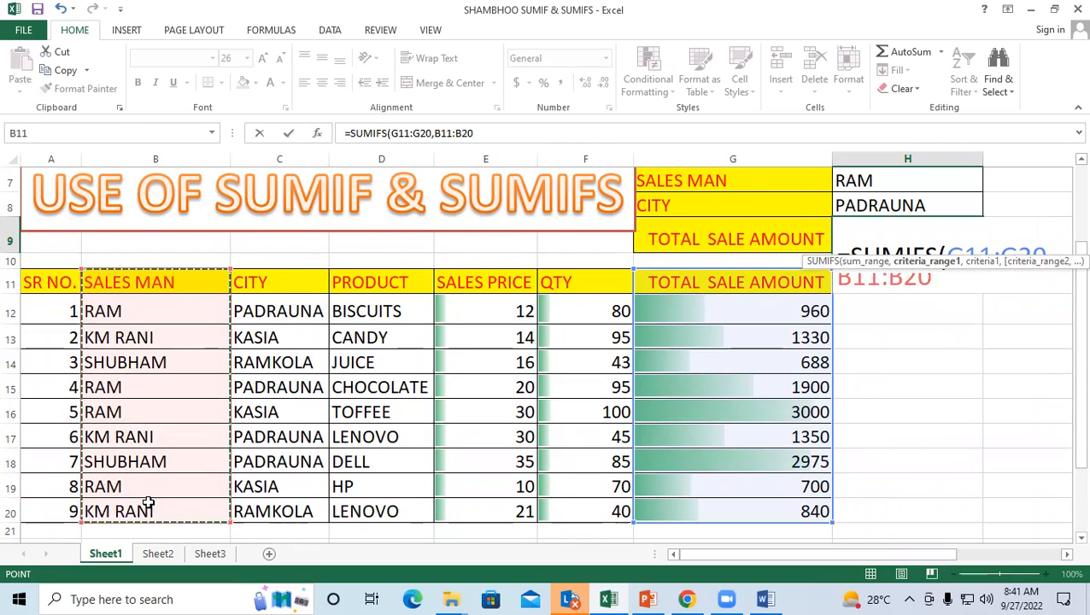
text(,)
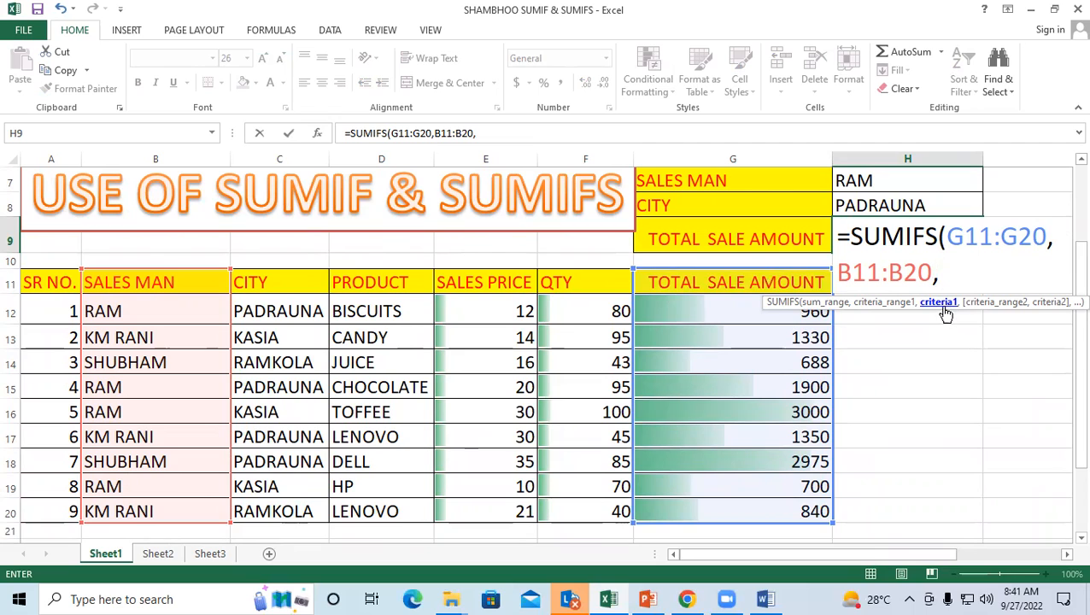
click(920, 180)
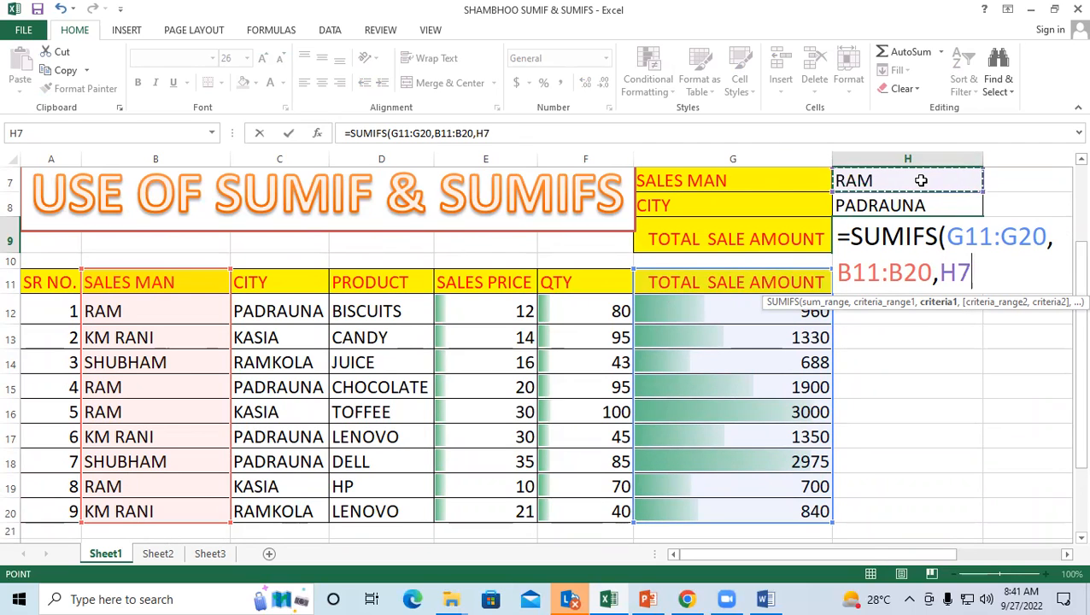
text(,)
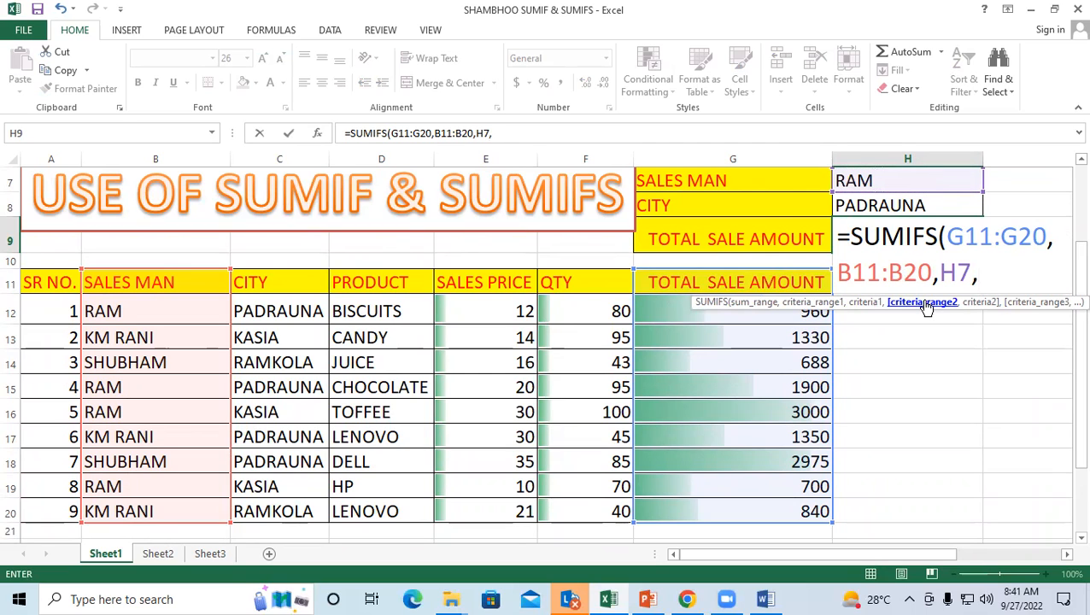
Step: Add the City column C11:C20 with H8 as the second criterion and complete the SUMIFS formula
click(280, 286)
drag(280, 287, 304, 504)
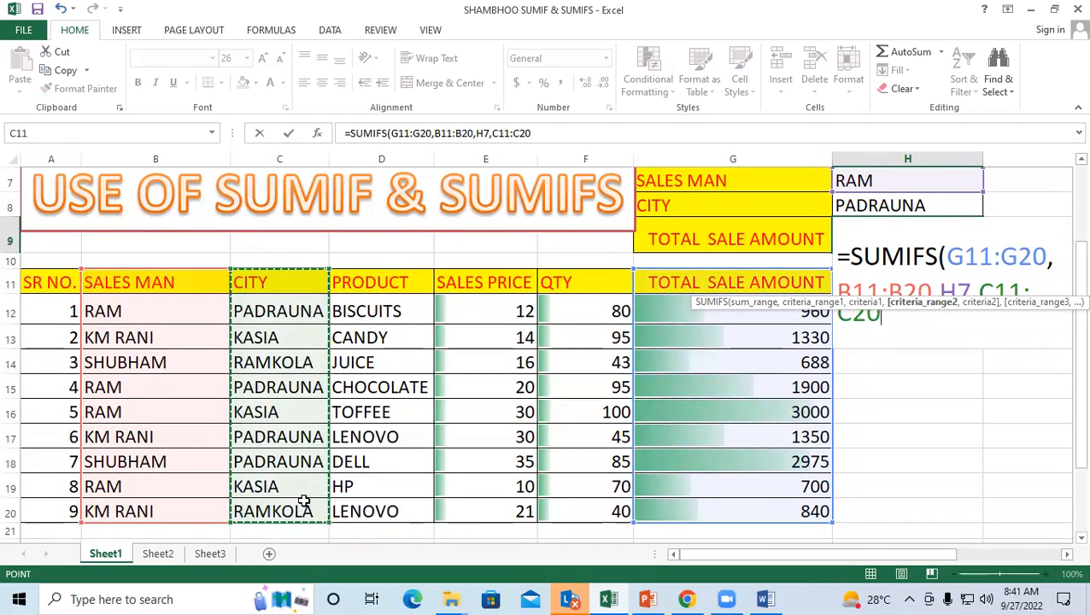
text(,)
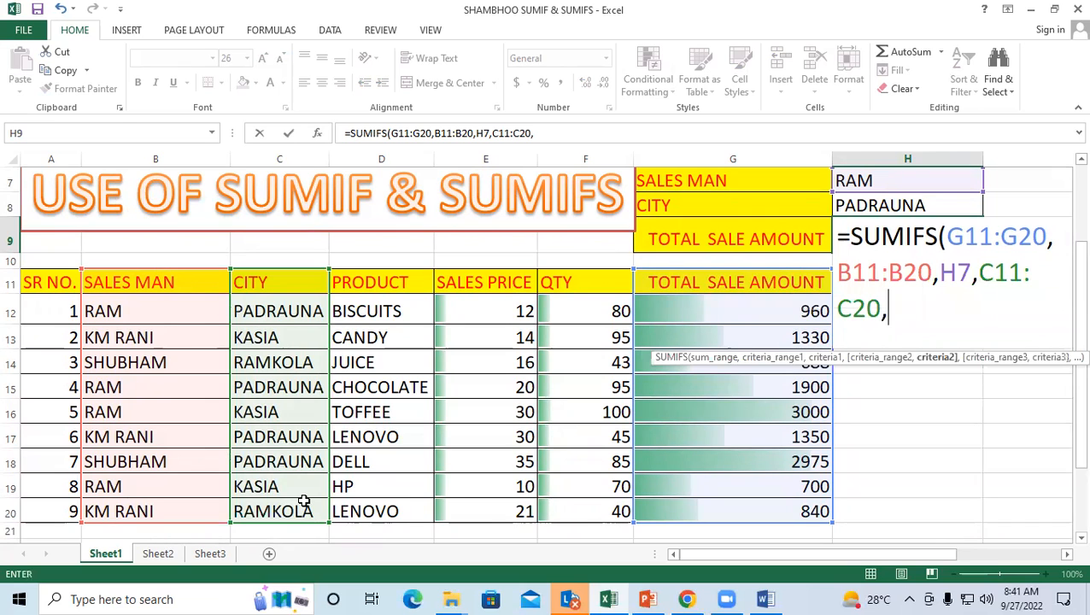
click(873, 205)
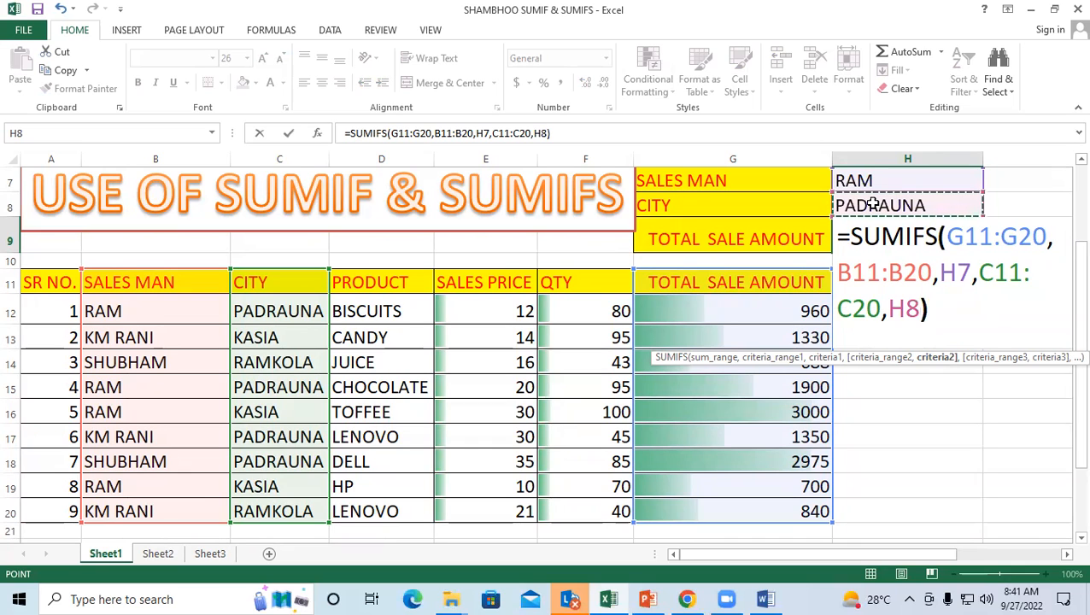
text())
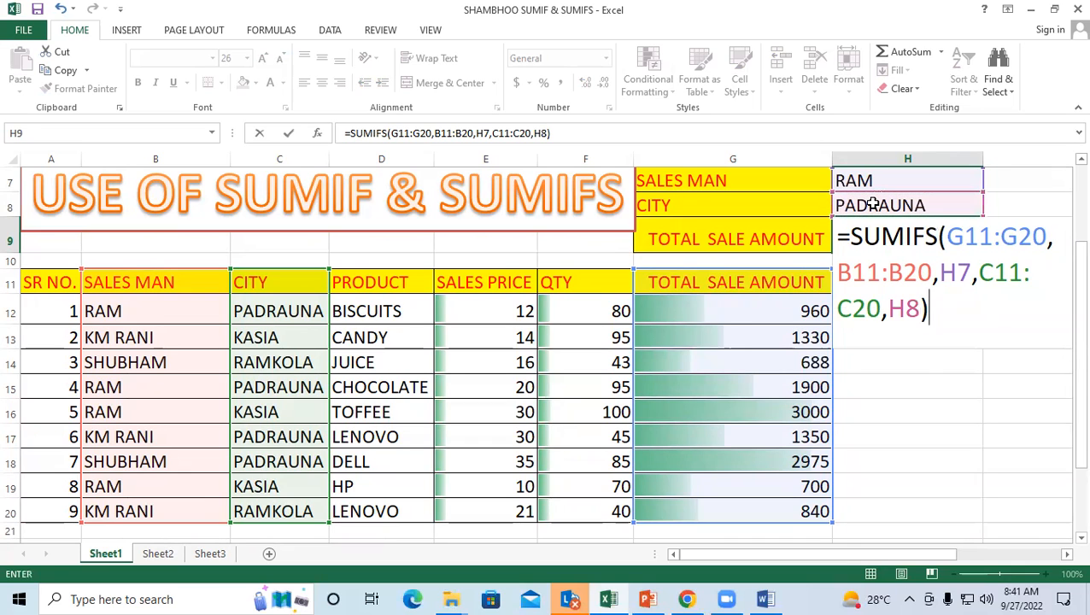
key(Return)
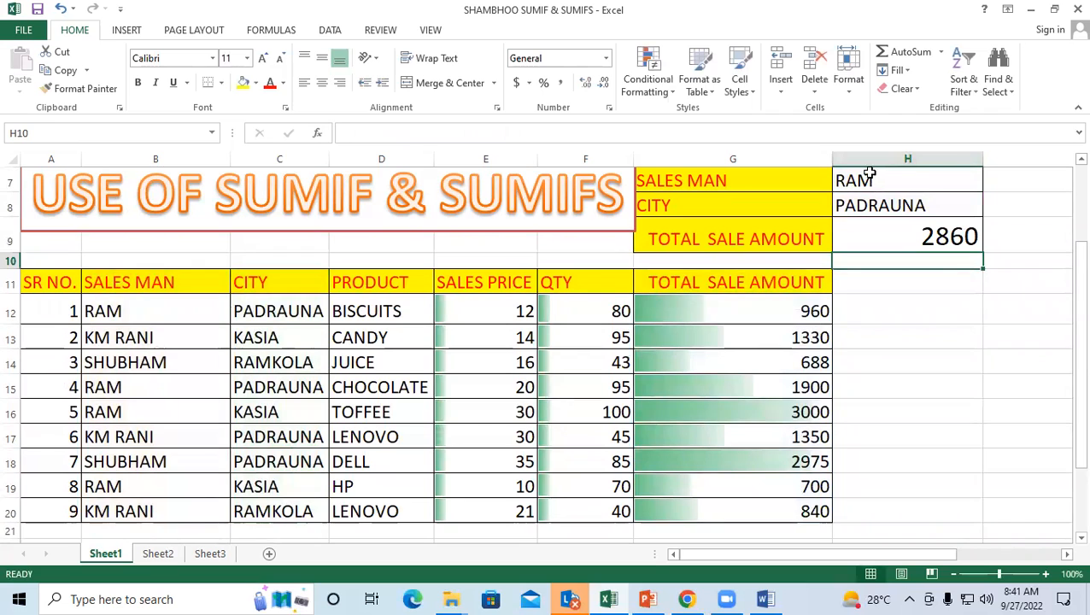
Step: Check the H9 total for the H7 and H8 criteria against the sale amounts in rows 12 and 15
click(869, 180)
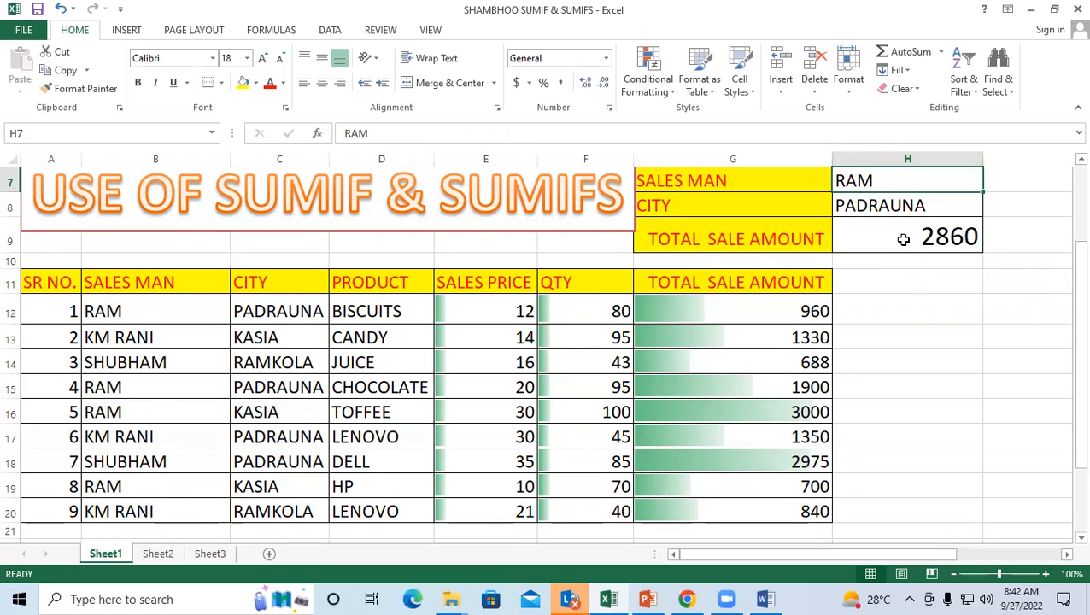
click(868, 205)
click(888, 236)
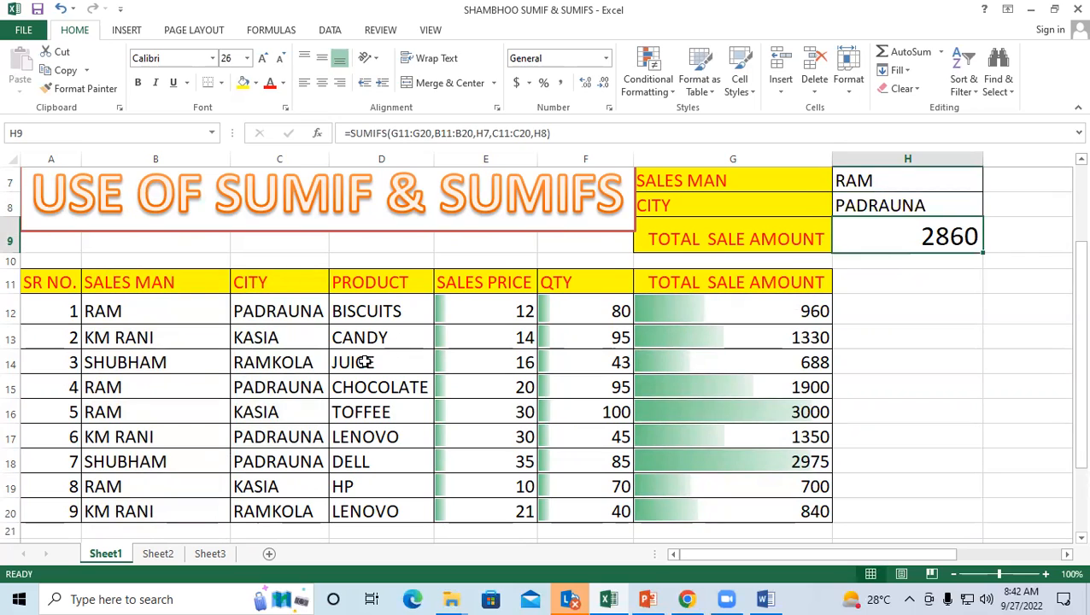
click(128, 311)
click(273, 313)
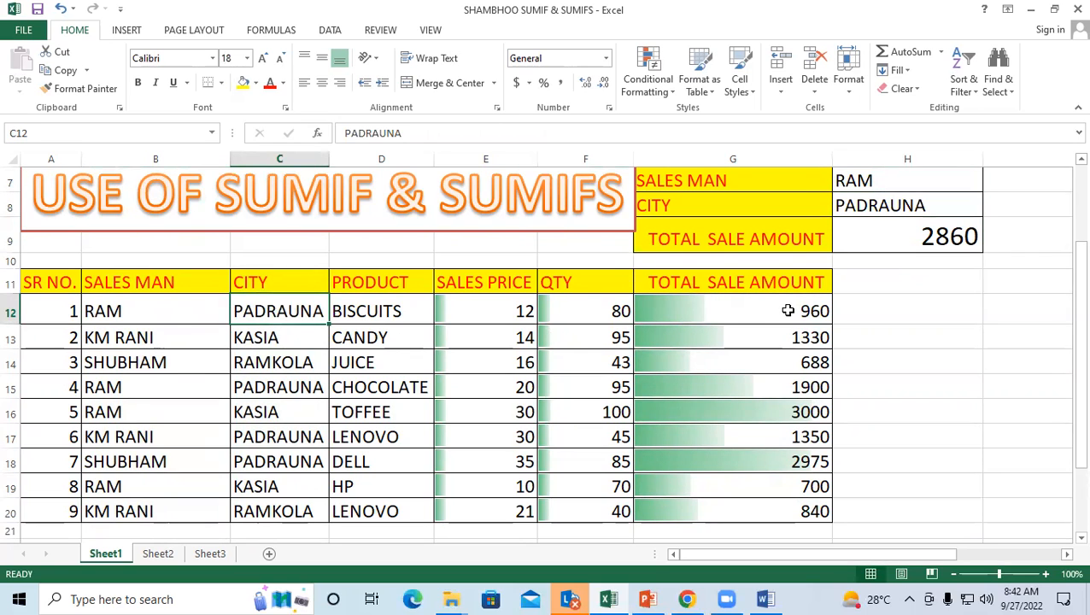
click(784, 311)
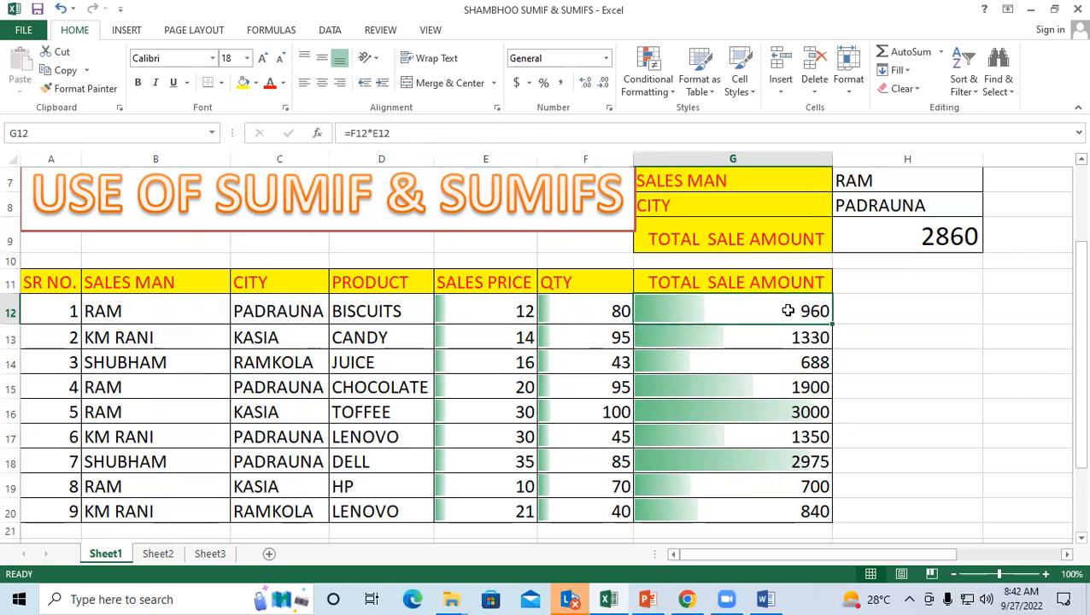
click(125, 388)
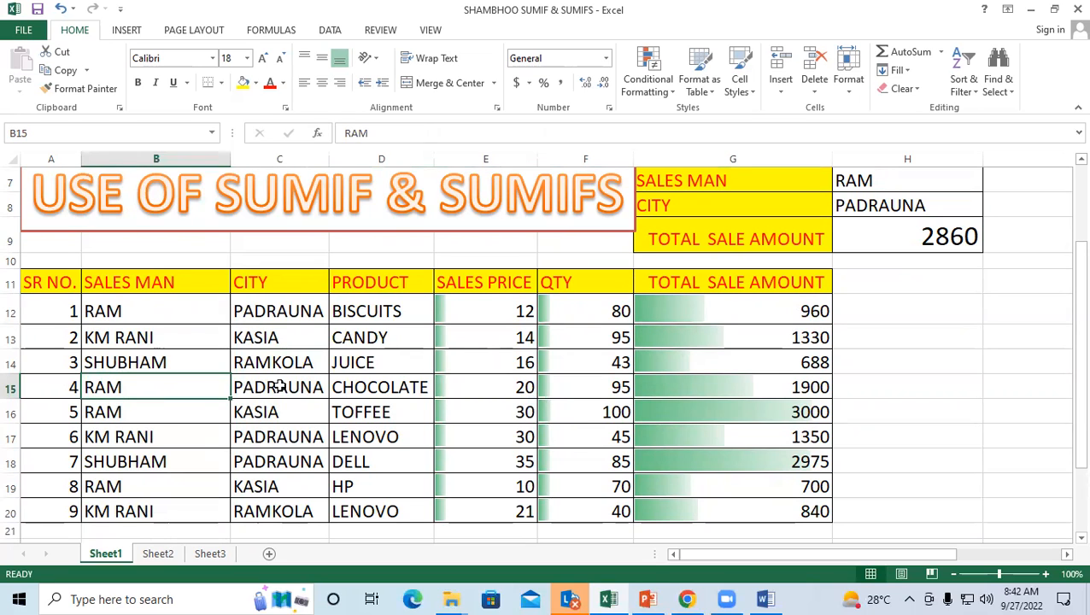
click(762, 384)
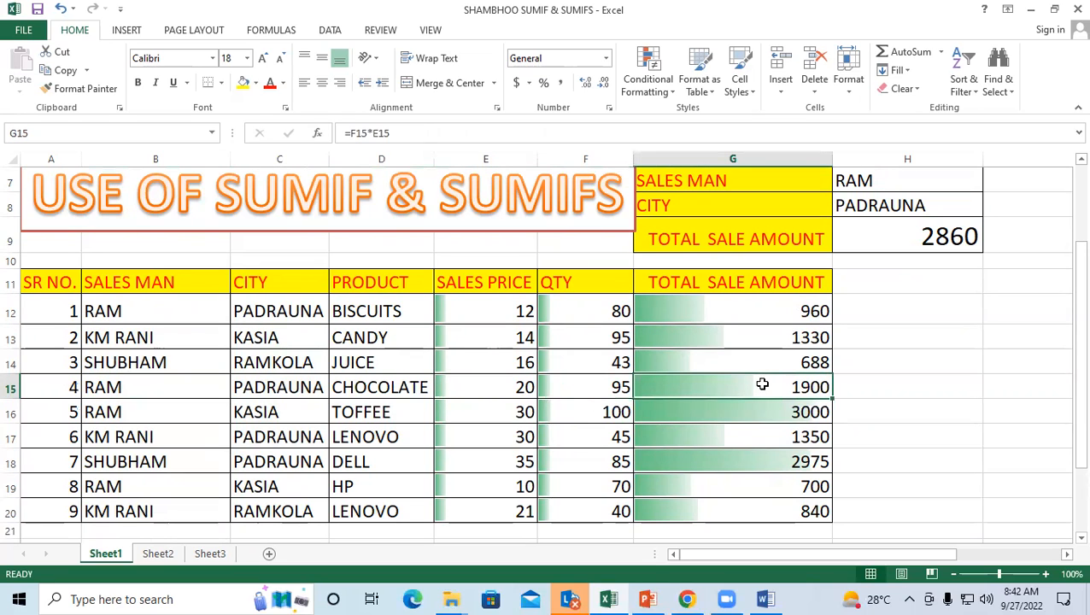
click(922, 238)
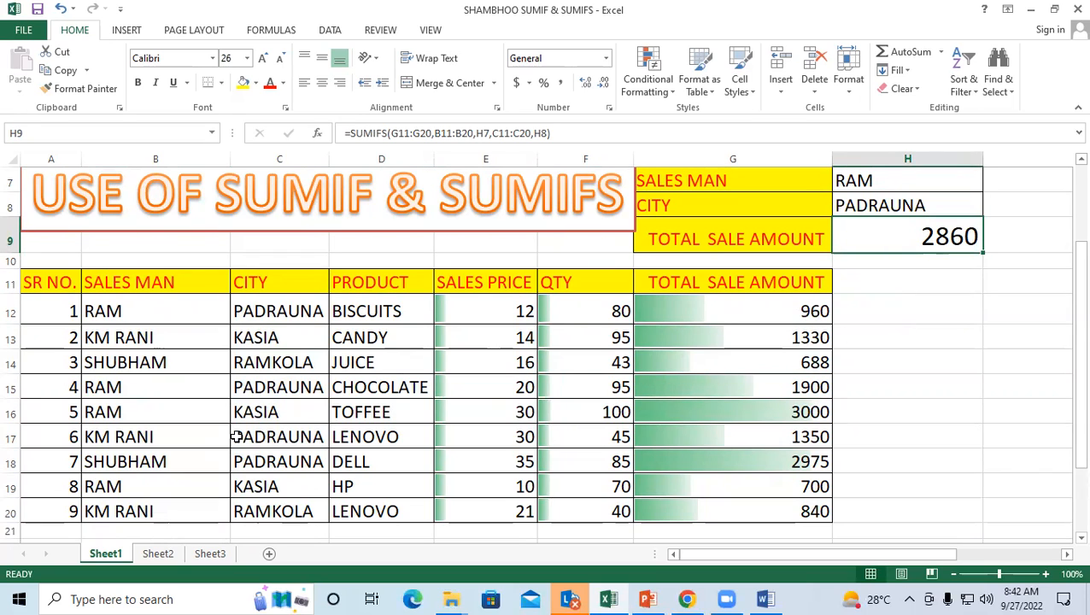
Step: Compare the same salesman's KASIA rows 16 and 19 with the PADRAUNA rows 12 and 15 behind the H9 total
click(106, 413)
click(304, 407)
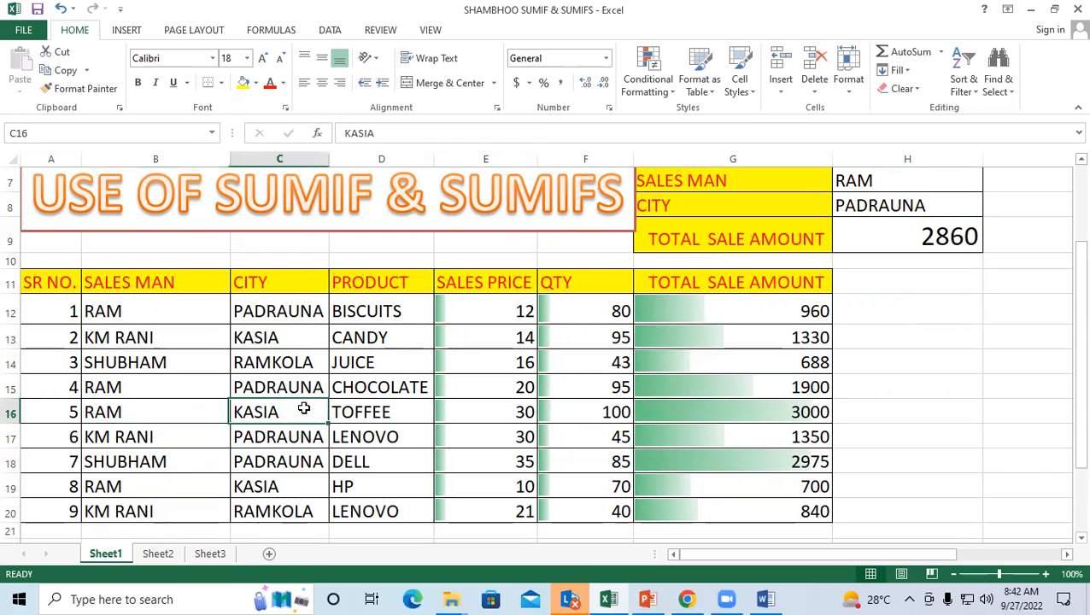
click(137, 487)
click(302, 490)
click(116, 309)
click(297, 306)
click(111, 386)
click(287, 387)
click(783, 306)
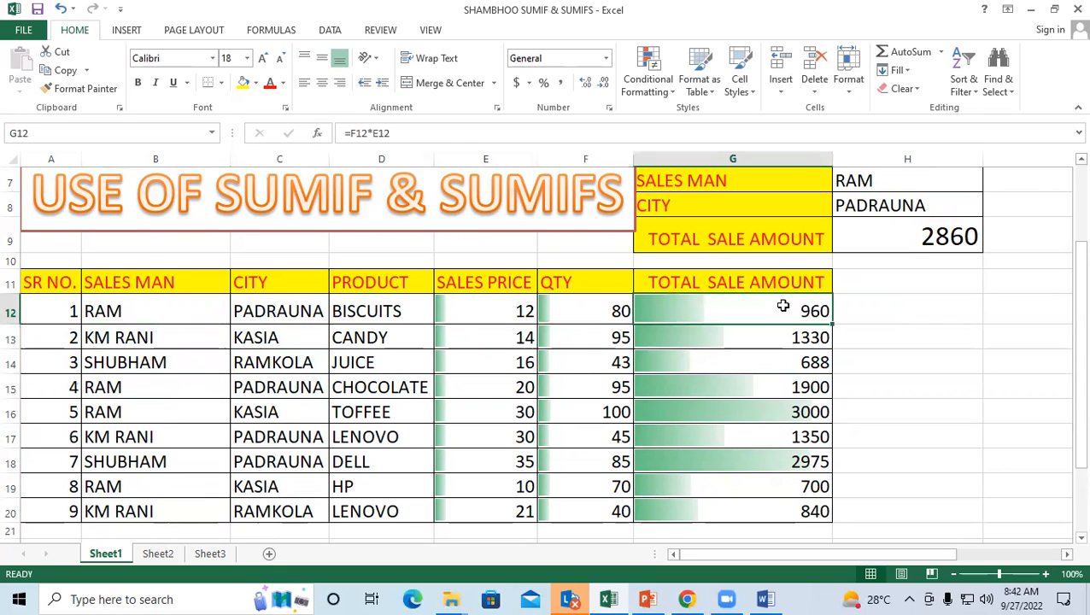
click(787, 386)
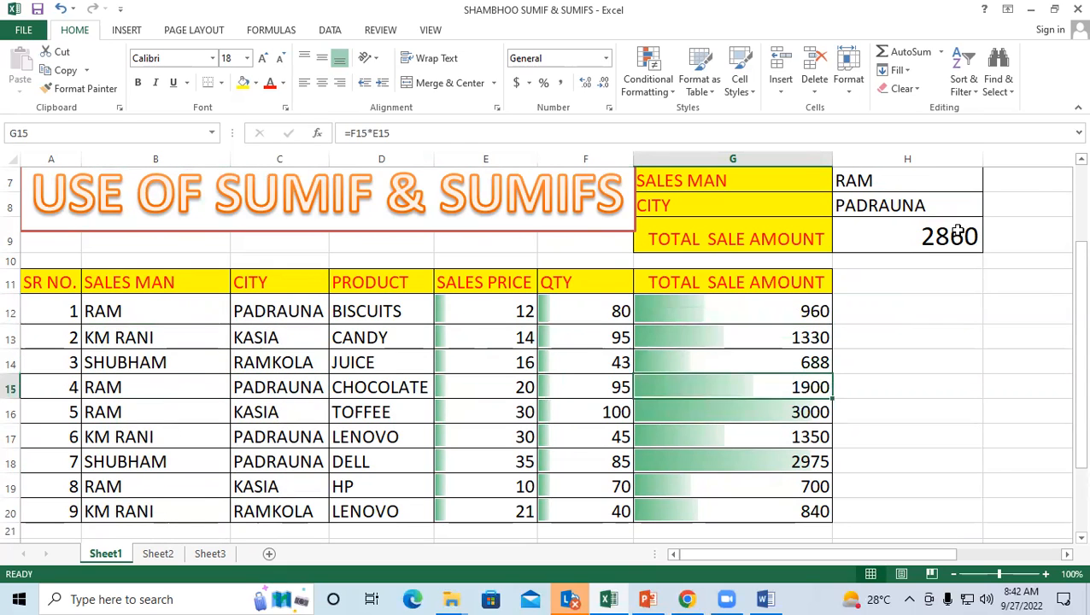
click(914, 232)
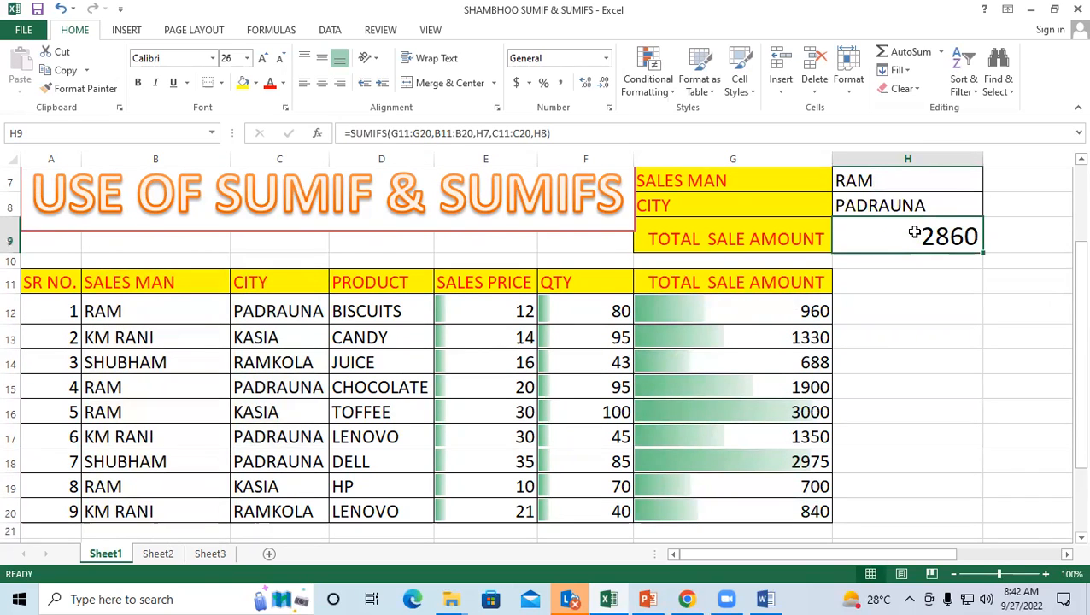
Step: Set the city criterion in H8 to KASIA, keeping the same salesman in H7
click(868, 179)
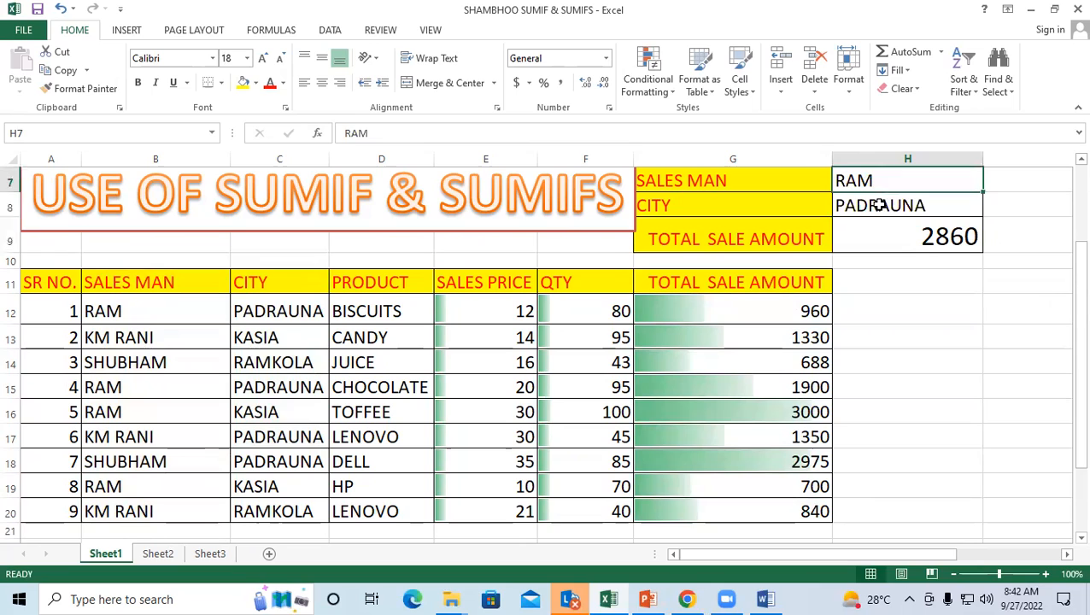
click(882, 205)
click(849, 179)
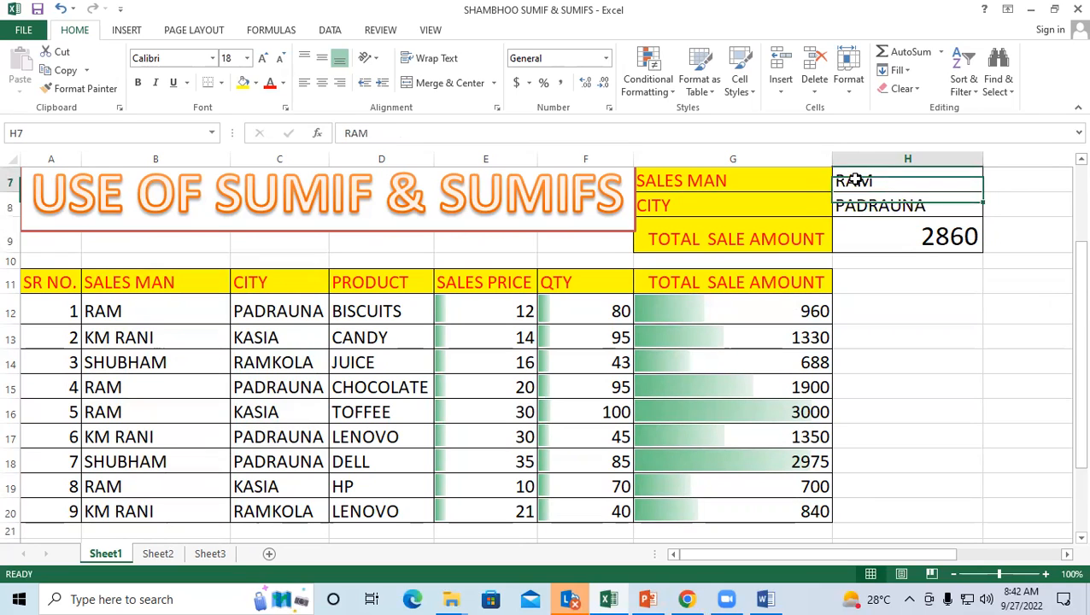
click(880, 202)
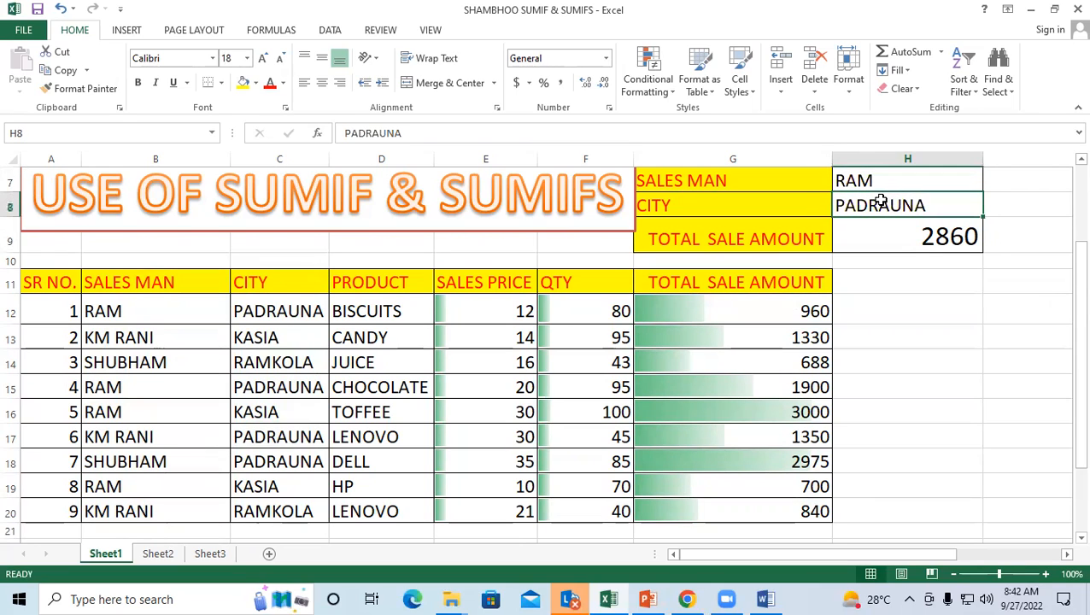
text(KASIA)
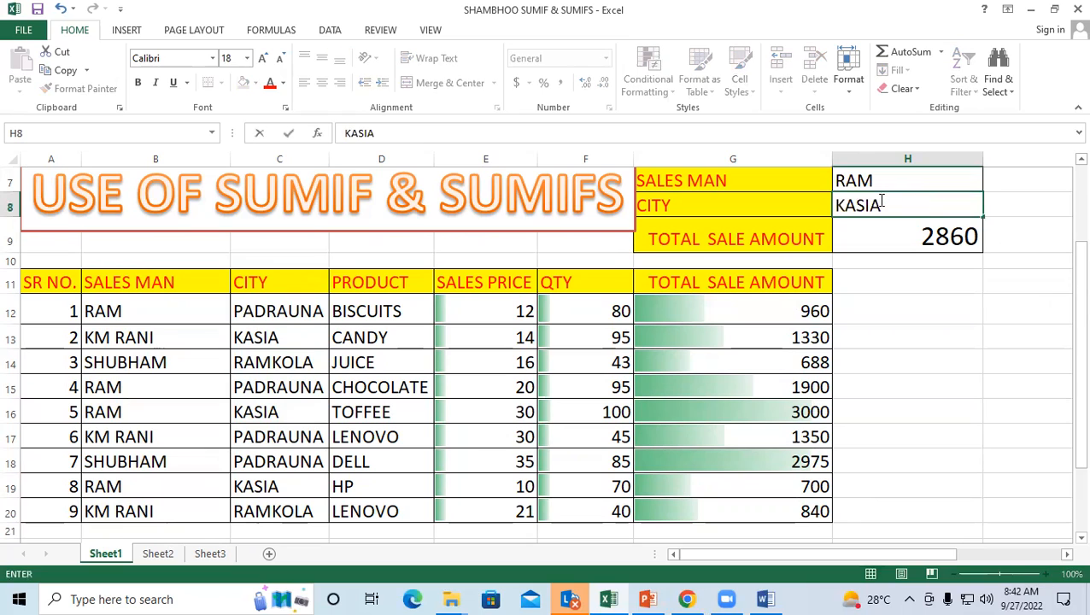
key(Return)
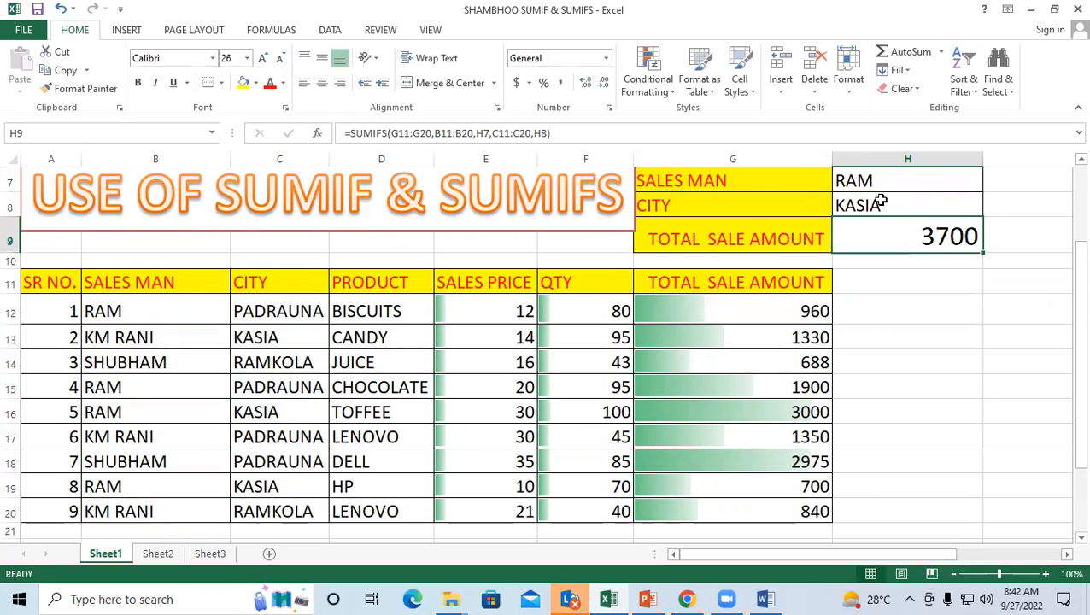
Step: Check the H9 total against the sale amounts in the matching KASIA rows 19 and 16
click(12, 484)
click(779, 487)
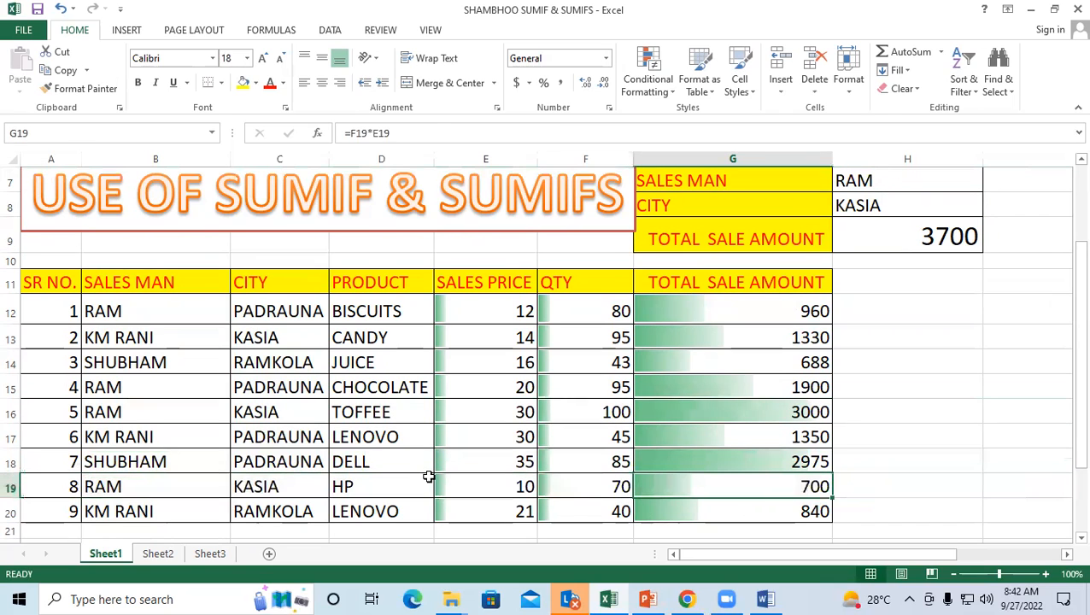
click(12, 413)
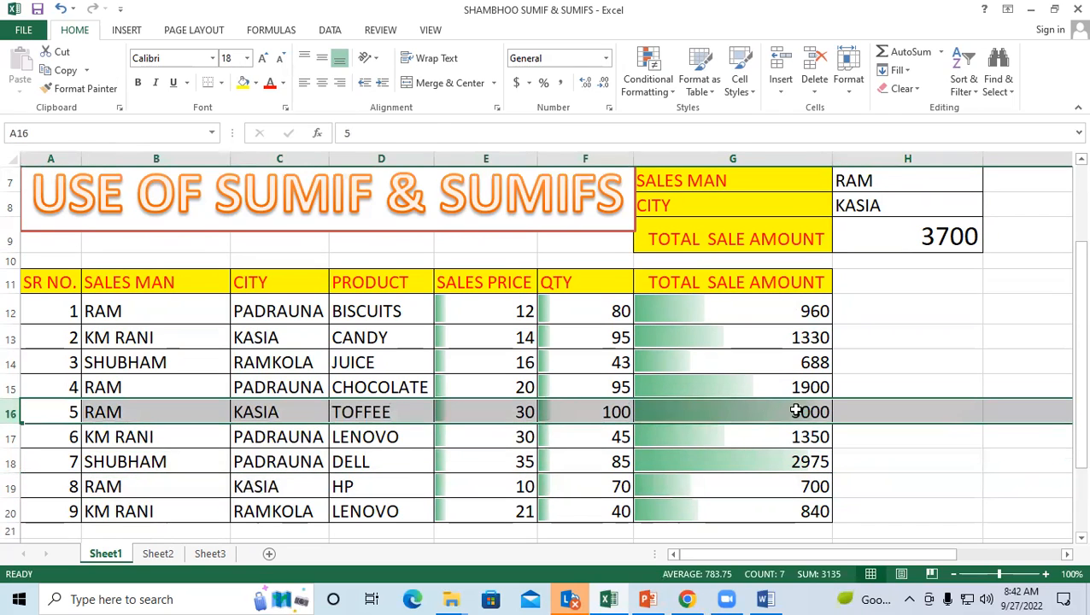
click(953, 237)
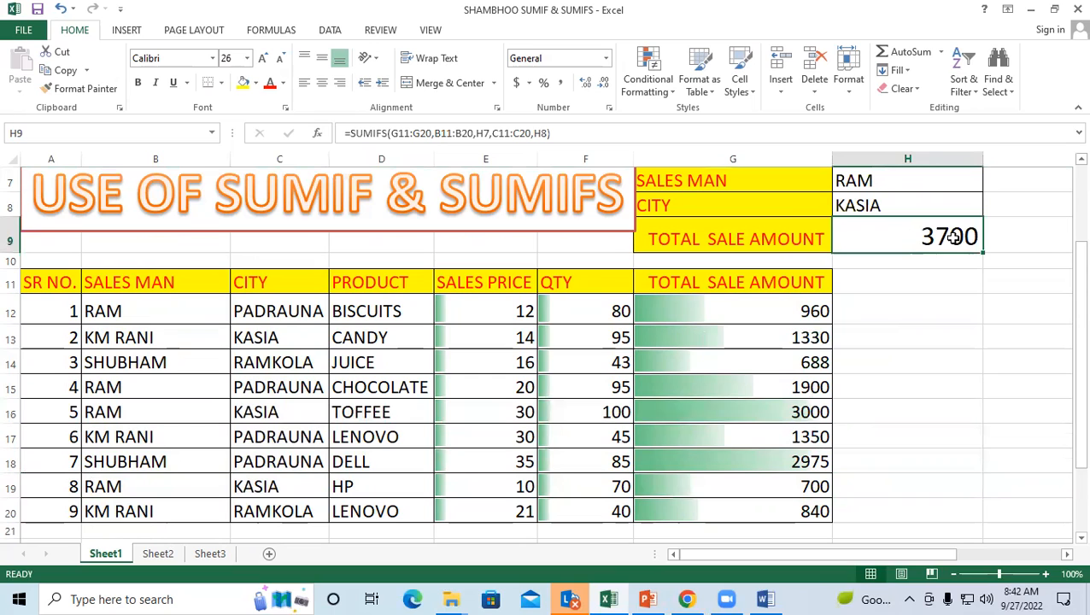
Step: Set the H7 salesman criterion to the name listed in B14 and the H8 city criterion to PADRAUNA
click(888, 181)
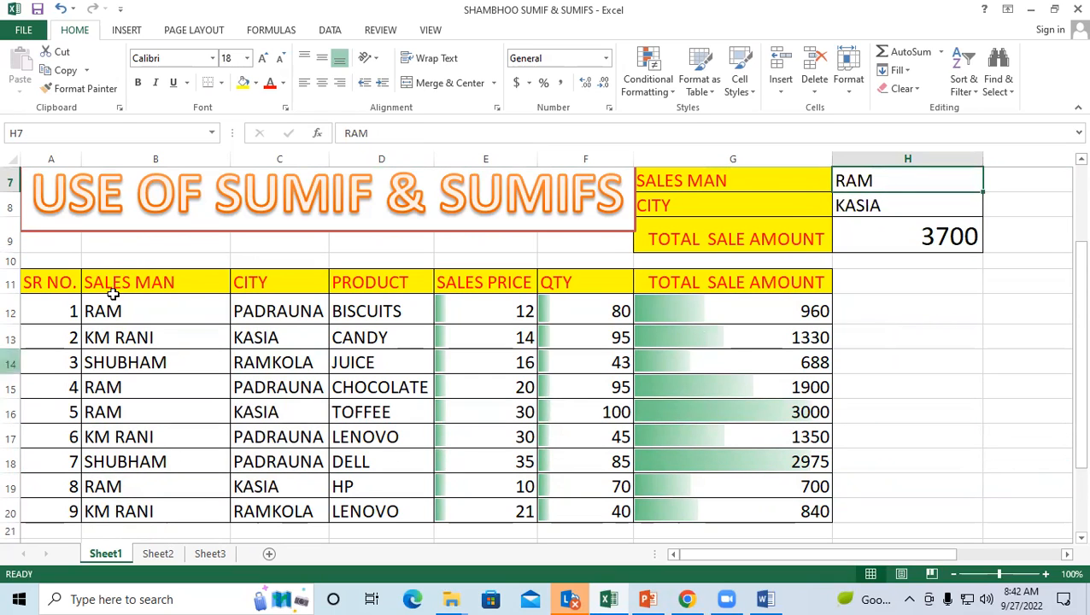
text(S)
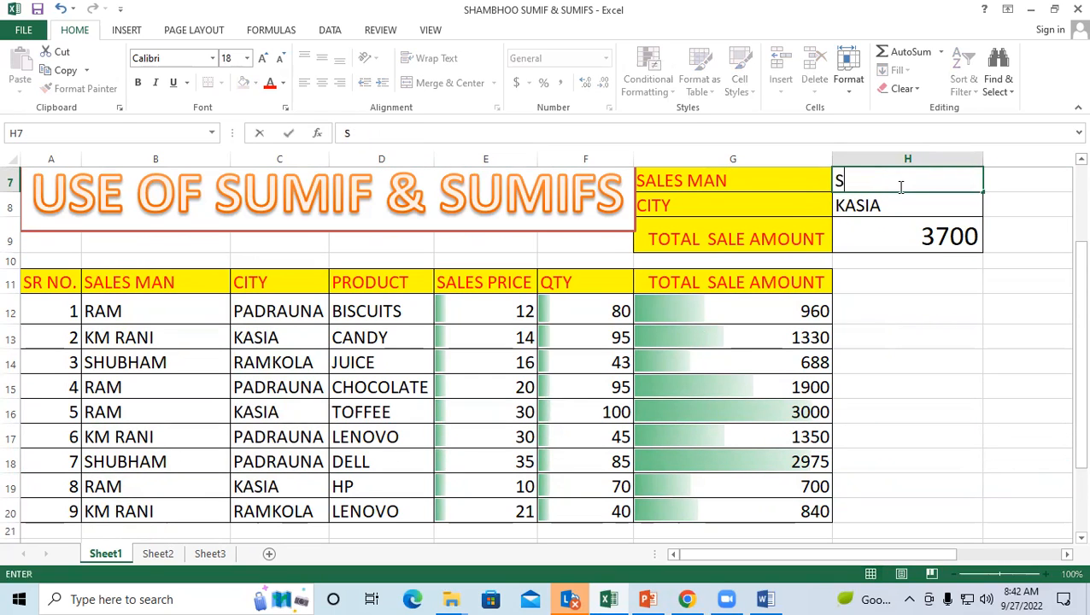
text(HUBHAM)
key(Return)
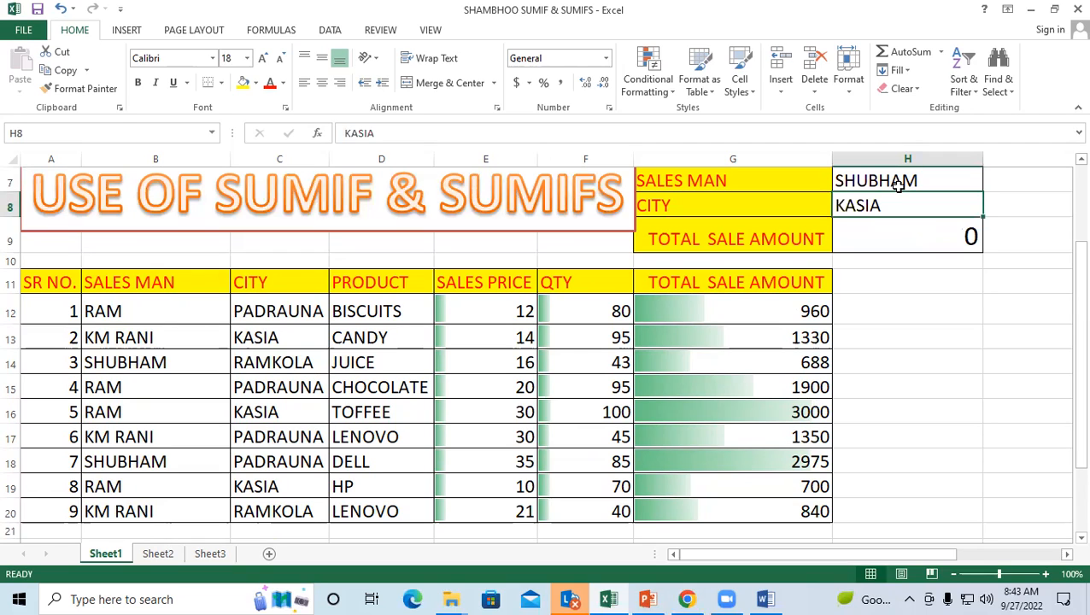
text(PADRAUNA)
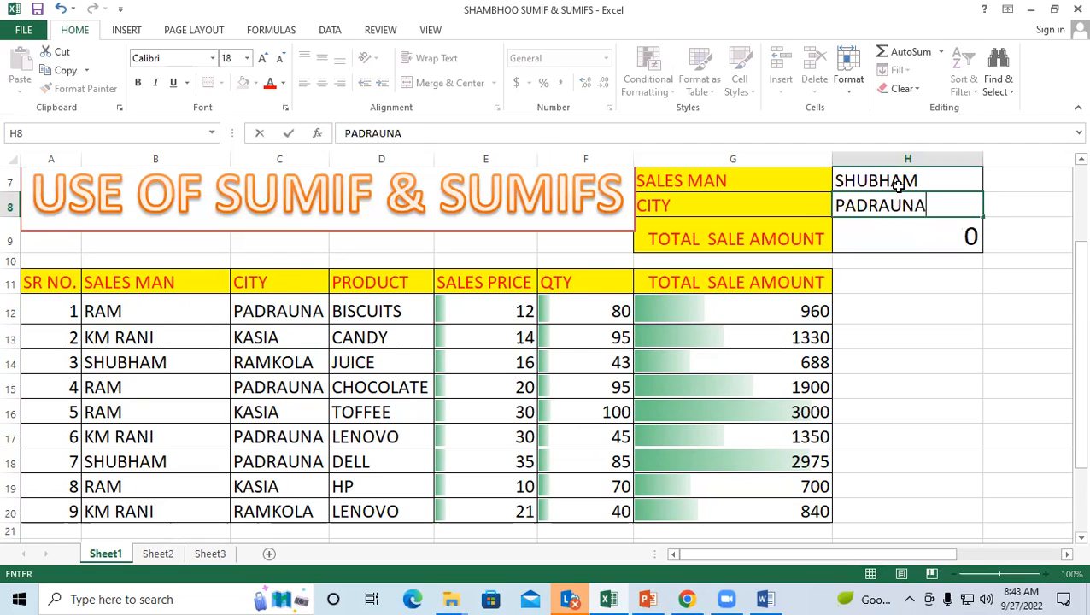
key(Return)
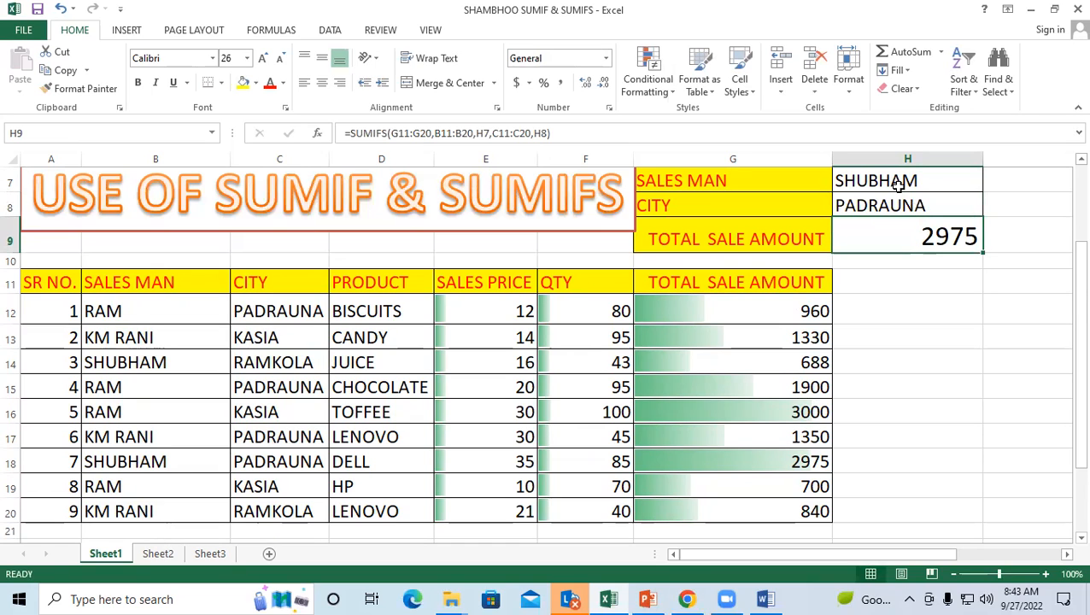
Step: Change the city criterion in H8 to RAMKOLA for the same salesman
click(868, 204)
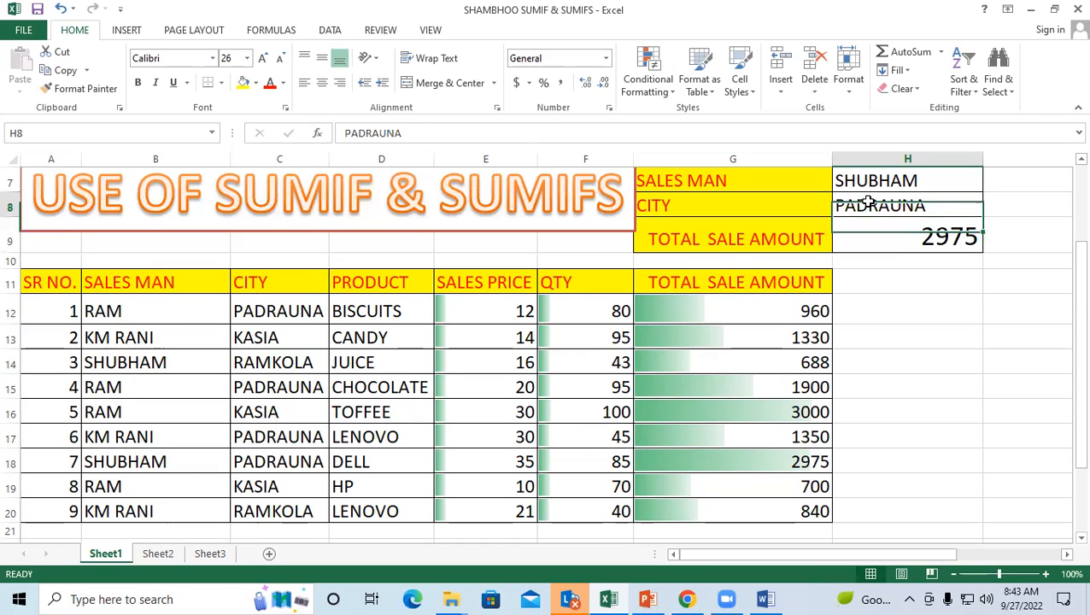
text(RAMKOLA)
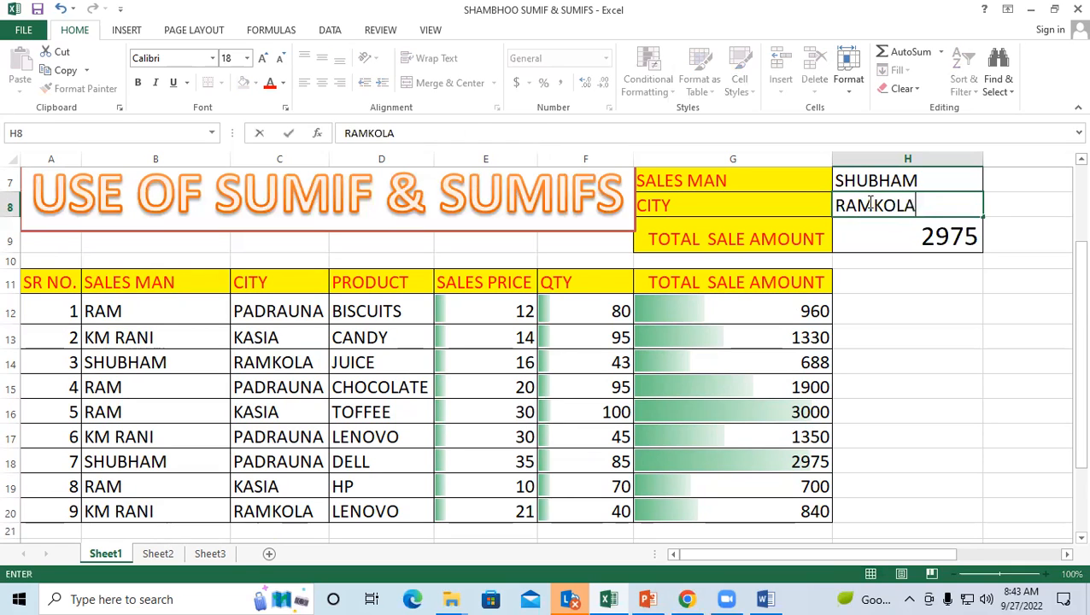
key(Return)
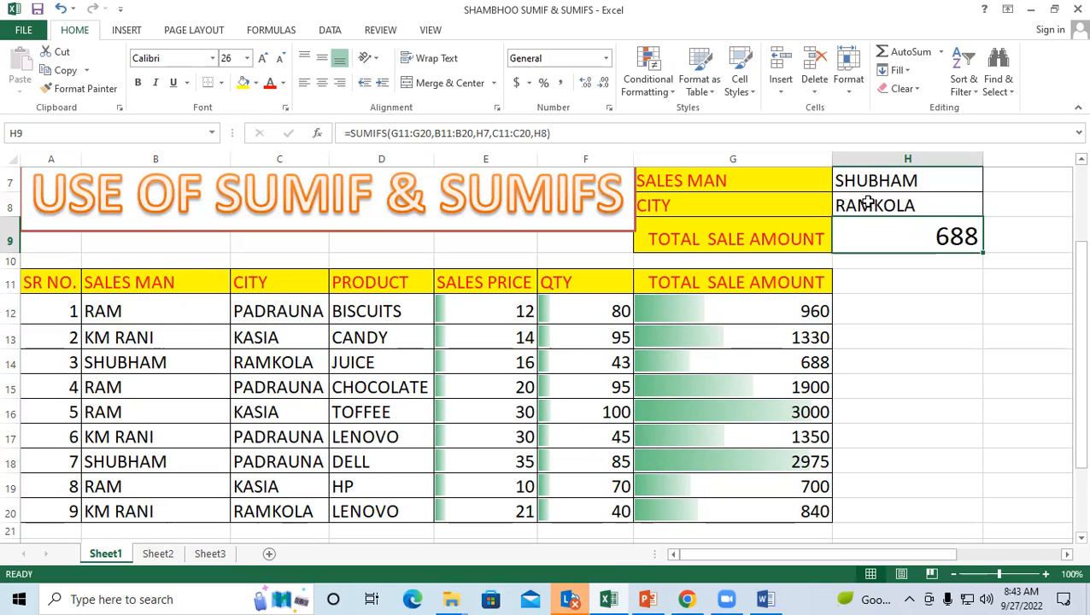
Step: Insert a row above the TOTAL SALE AMOUNT result and copy the PRODUCT heading from D12 into G9
click(11, 241)
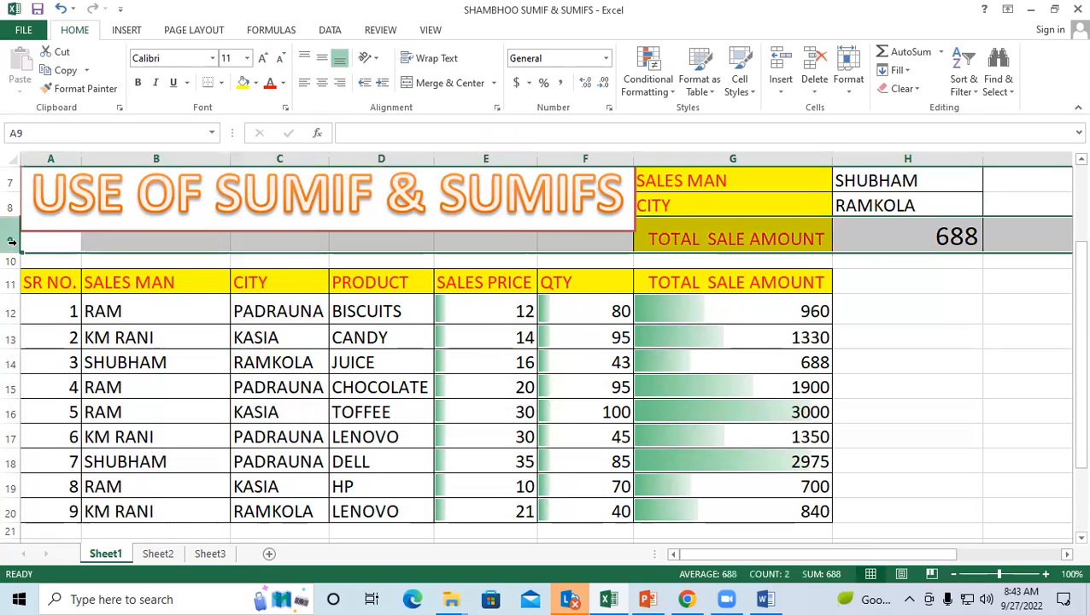
click(779, 77)
click(728, 231)
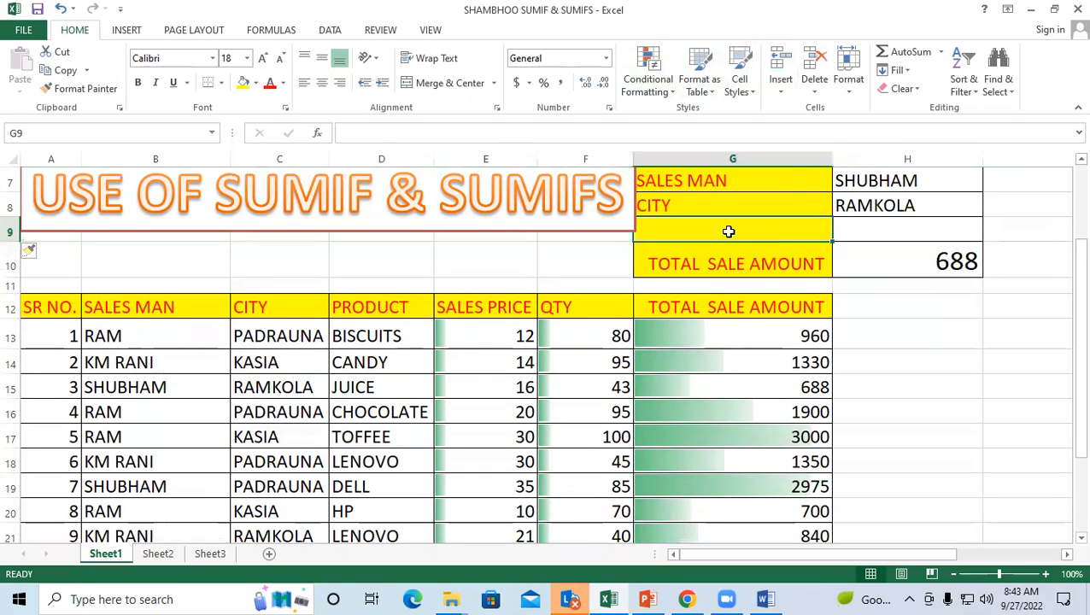
click(391, 316)
key(ctrl+c)
click(684, 232)
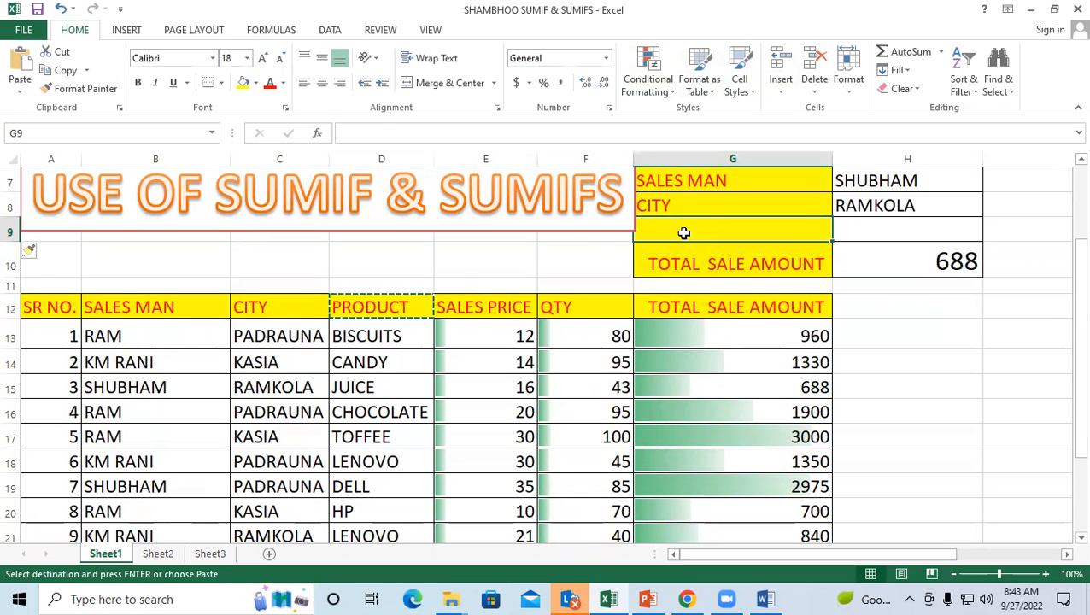
key(ctrl+v)
Step: Copy BISCUITS from D13 into H9 as the product criterion
click(888, 229)
click(354, 329)
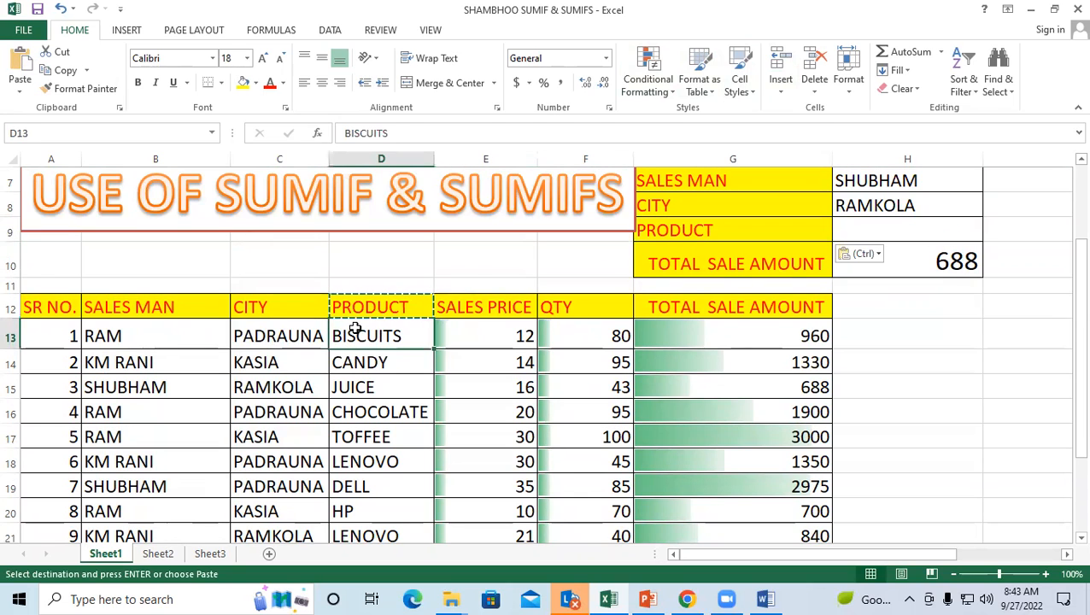
key(ctrl+c)
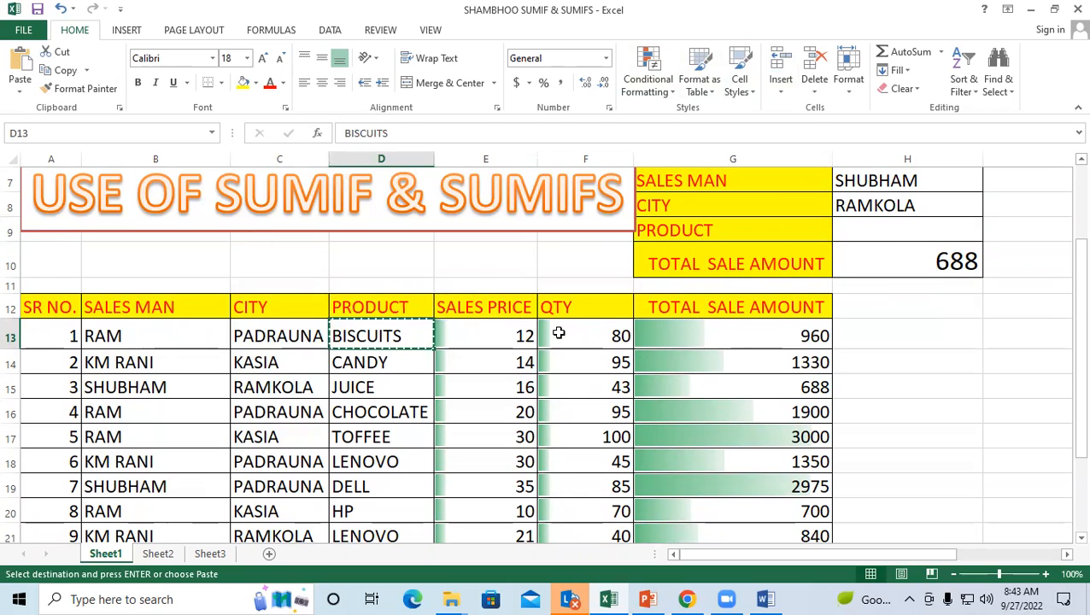
click(884, 221)
key(ctrl+v)
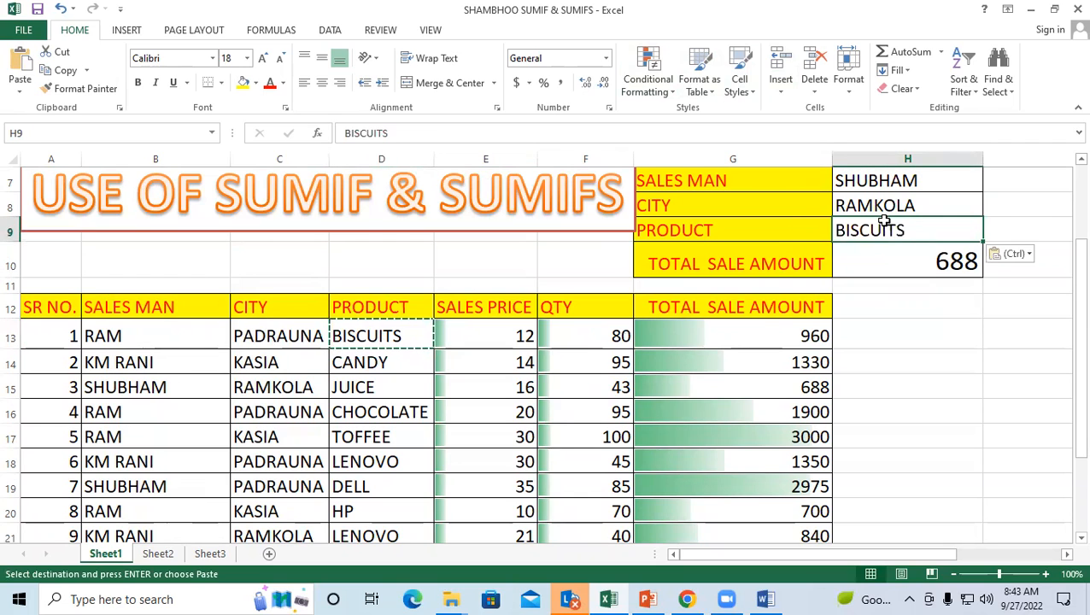
Step: Start a new SUMIFS formula in H10 with the TOTAL SALE AMOUNT column G12:G21 as its sum range
click(898, 262)
text(=)
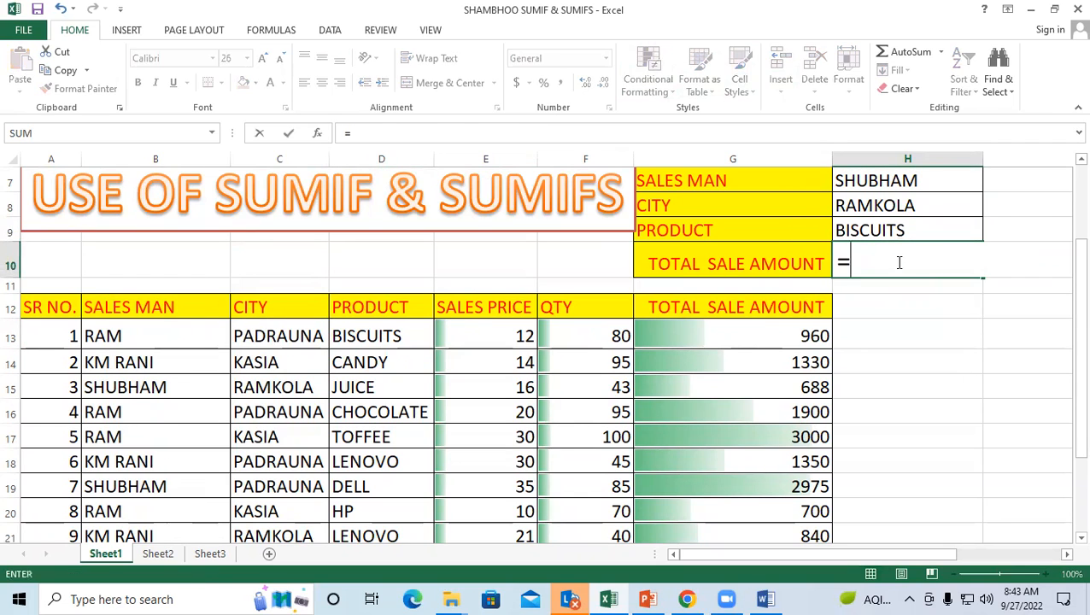
text(SUM)
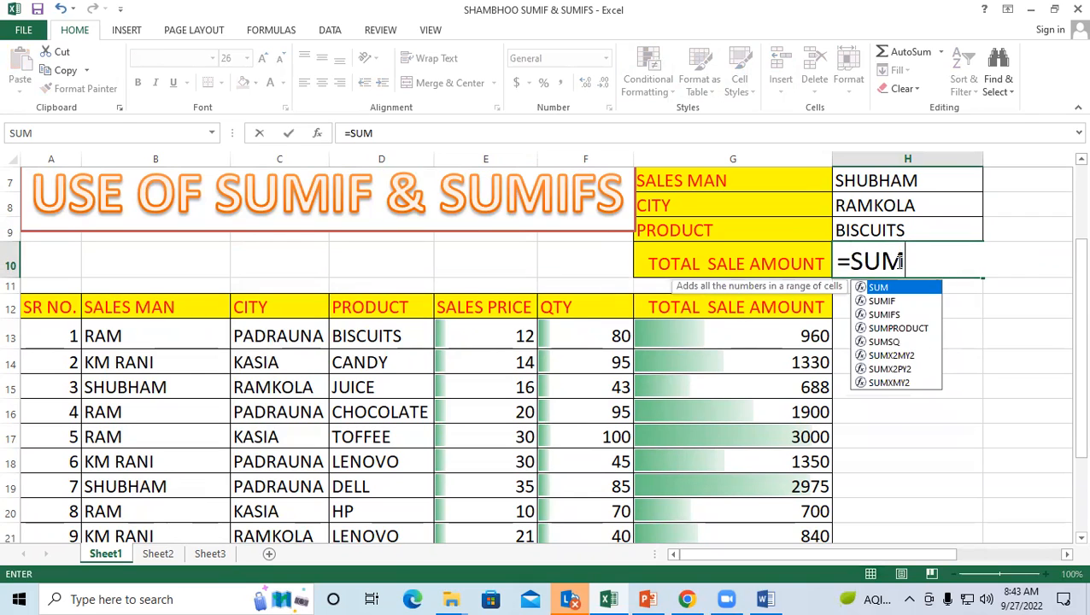
text(IF)
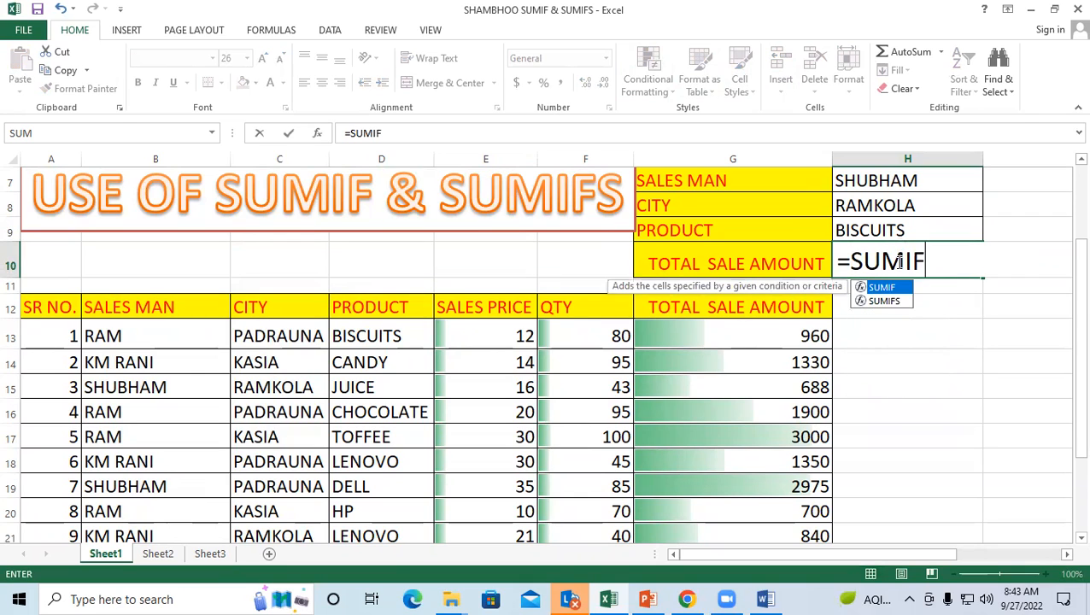
text(S()
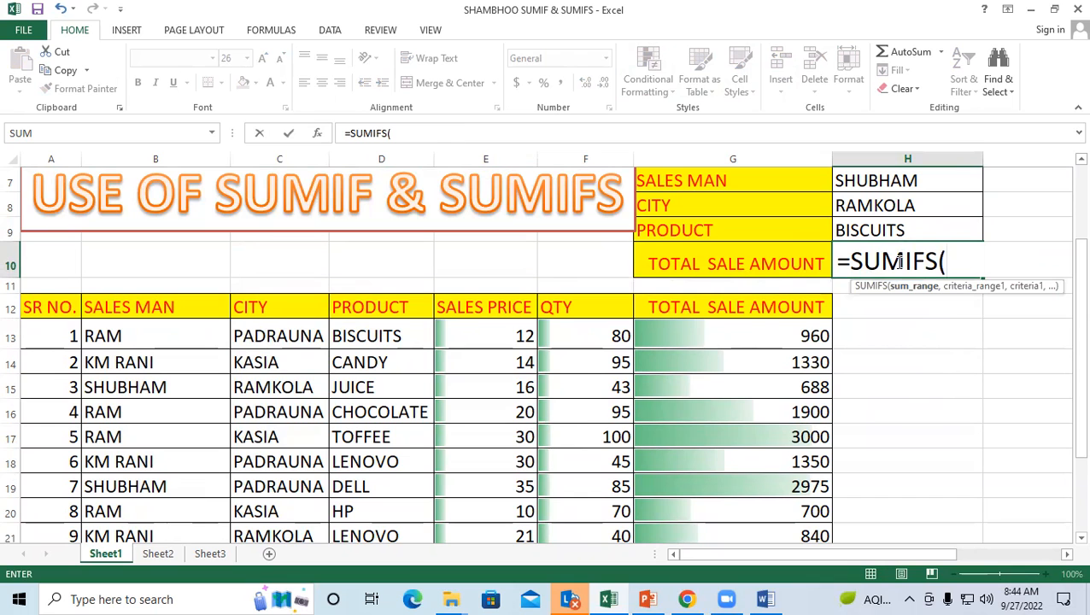
scroll(726, 346, down, 1)
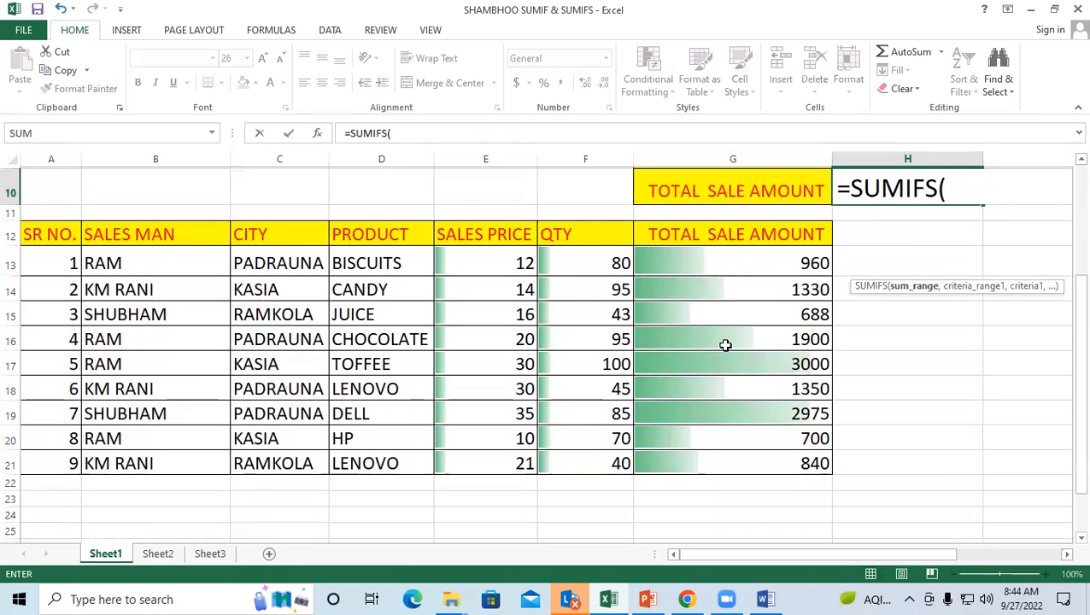
drag(696, 240, 733, 466)
text(,)
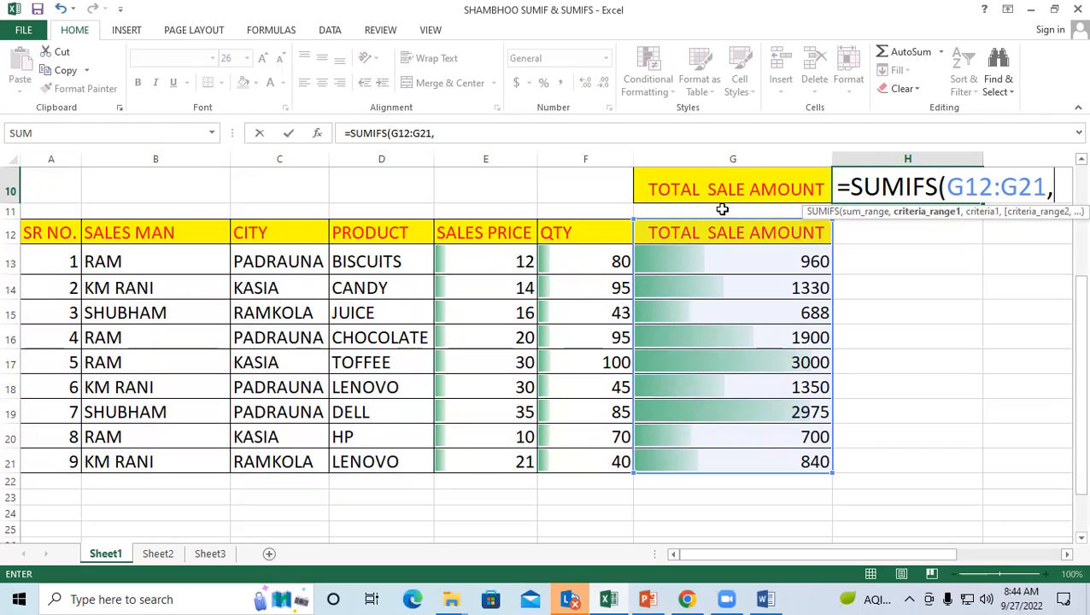
Step: Add the SALES MAN column B12:B21 as the first criteria range, with H7 as its criterion
scroll(12, 318, up, 1)
drag(157, 301, 170, 511)
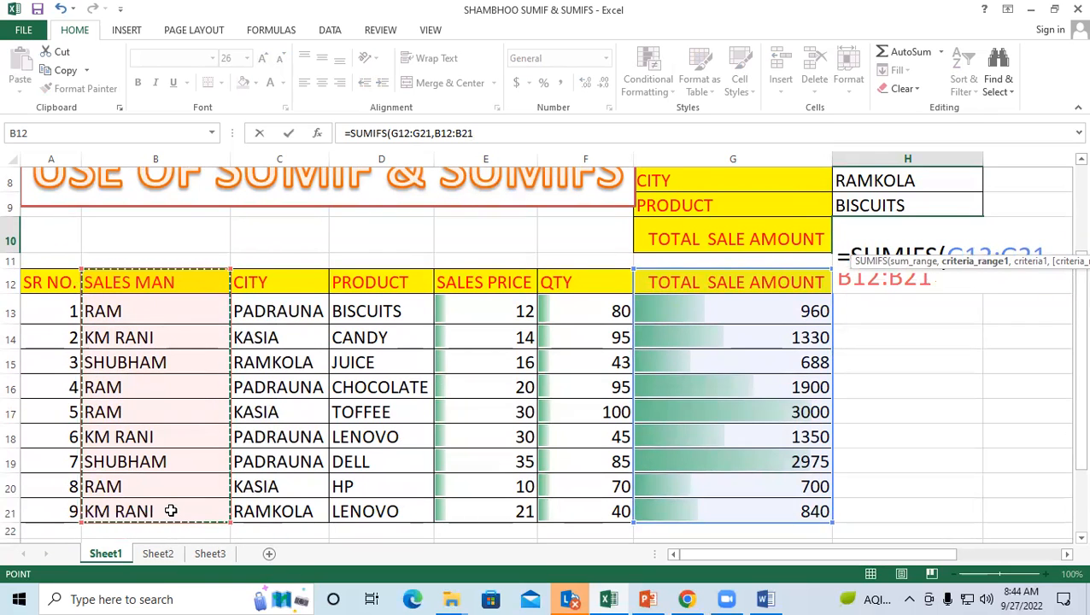
key(BackSpace)
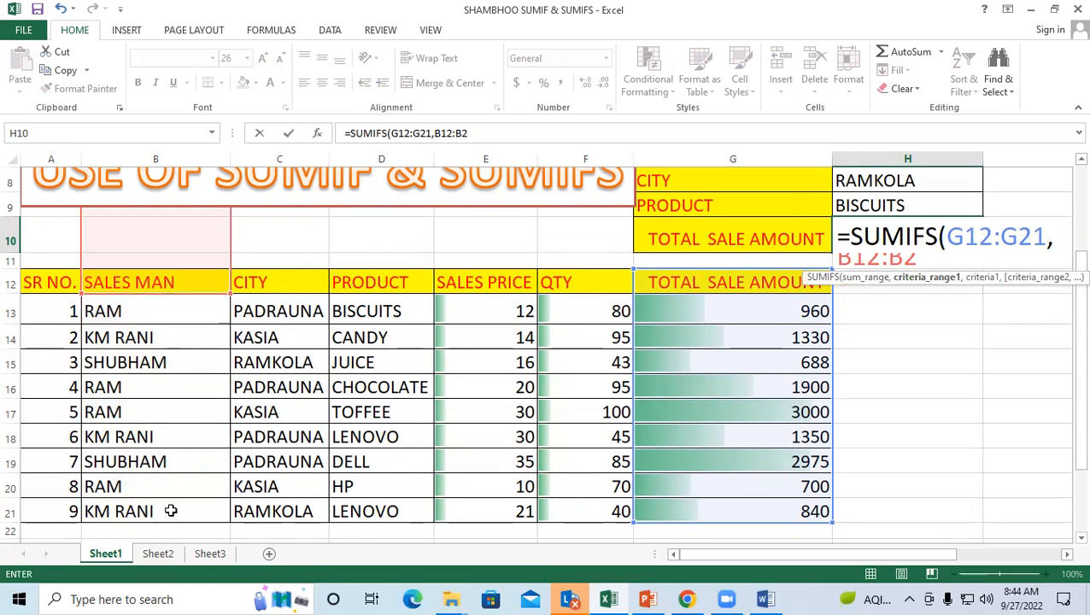
text(2)
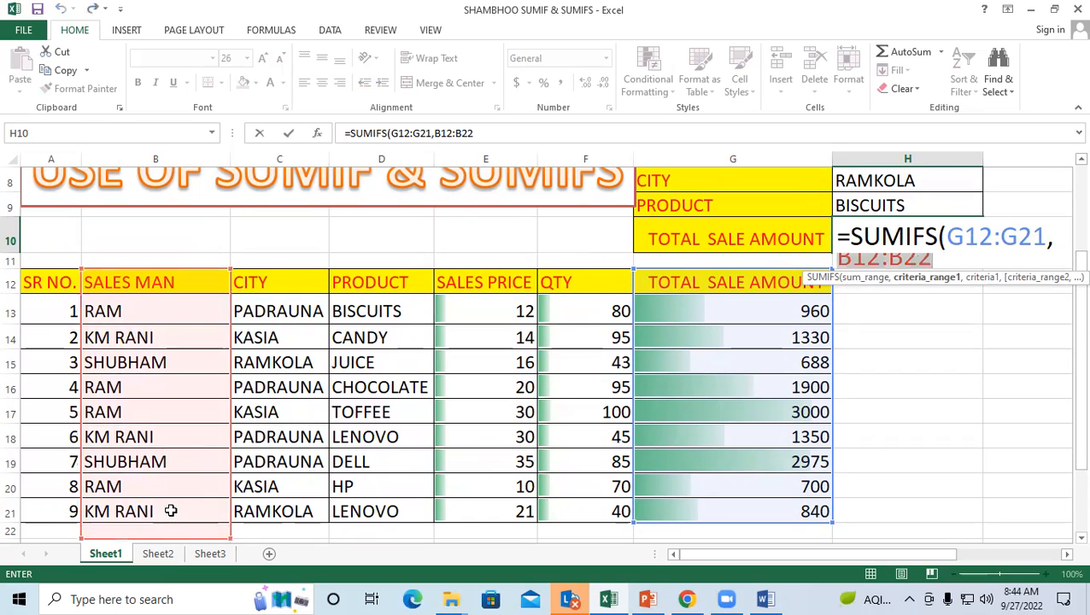
drag(161, 282, 143, 510)
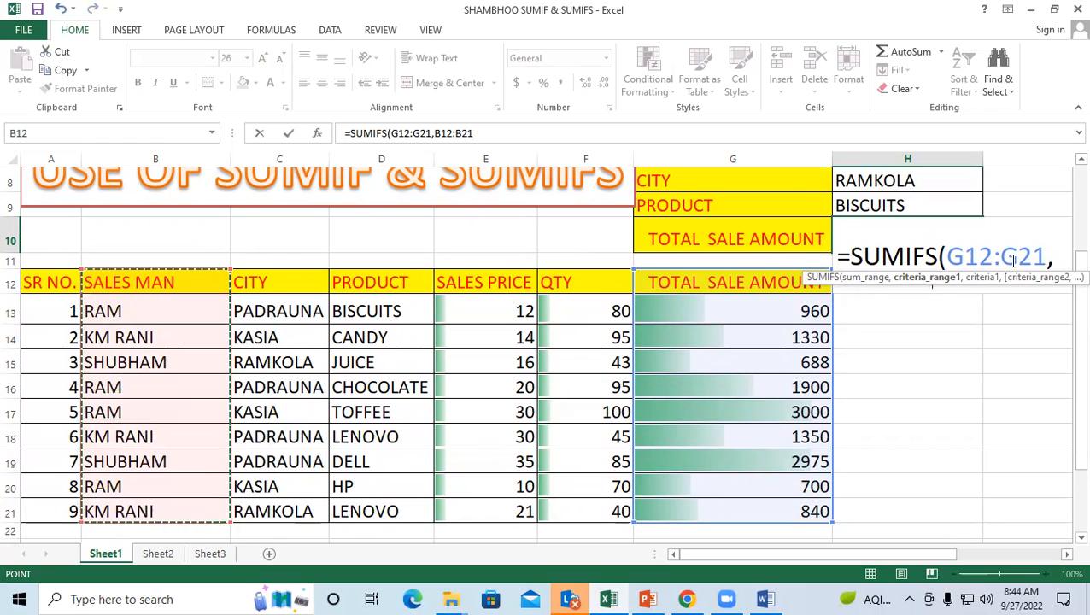
text(,)
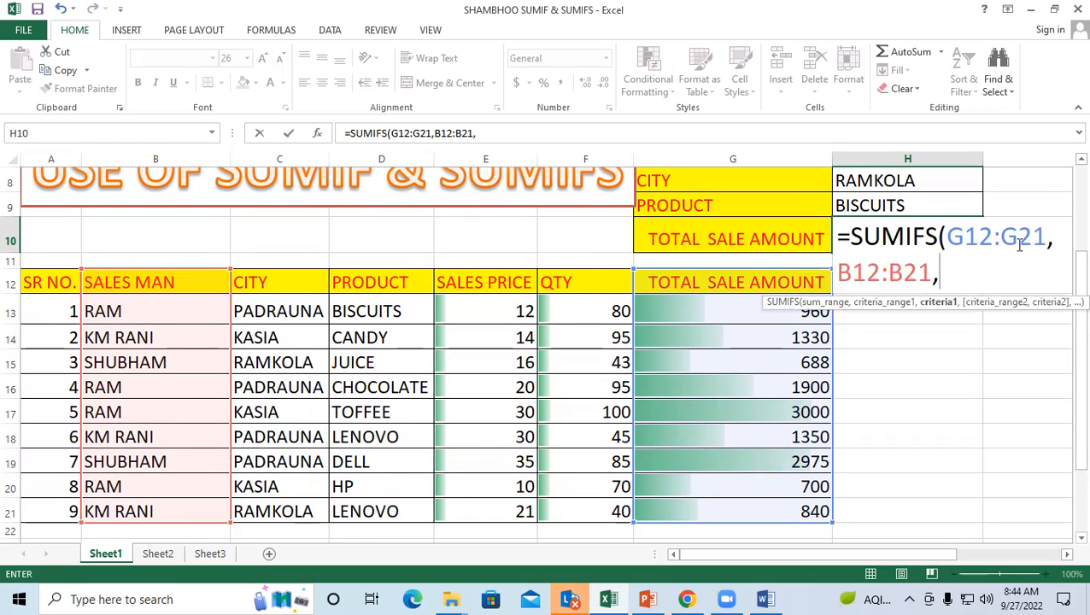
scroll(840, 337, up, 2)
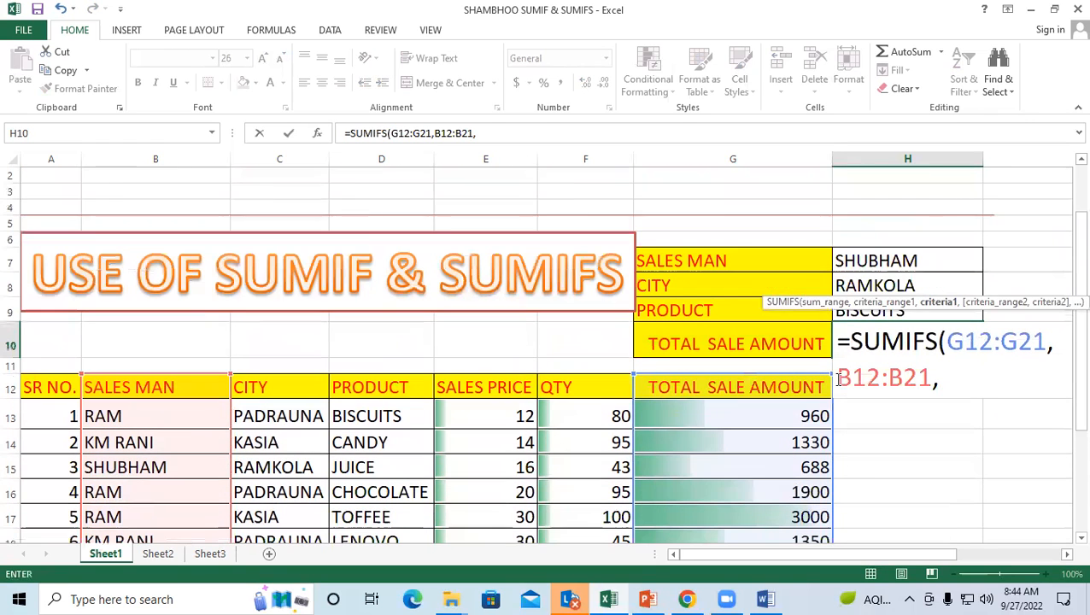
click(891, 259)
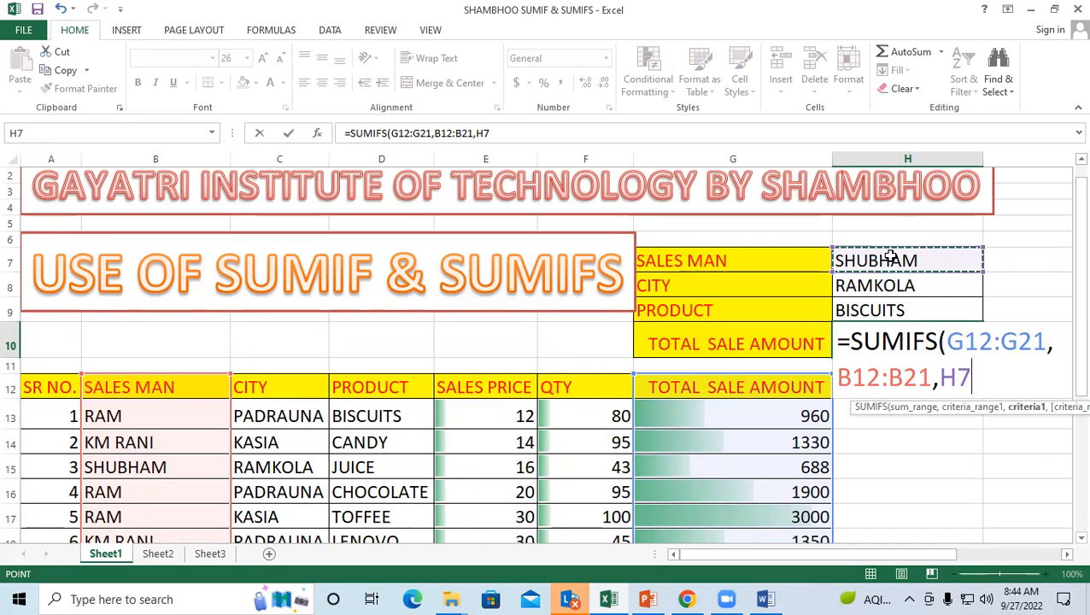
Step: Add the CITY column C12:C21 as the second criteria range of the SUMIFS formula, with H8 as its criterion
text(,)
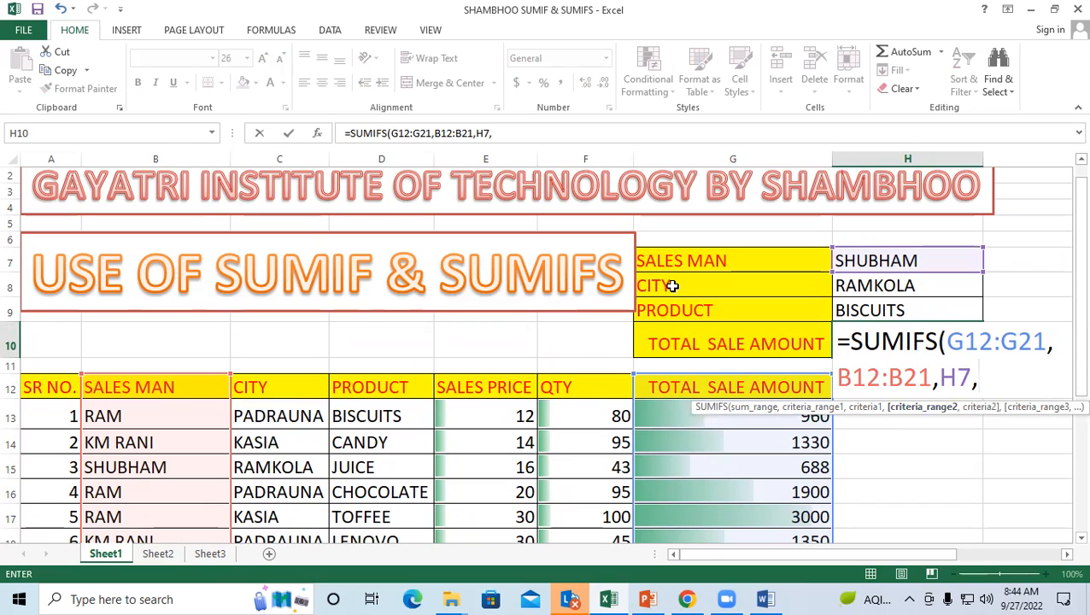
scroll(297, 312, down, 2)
drag(279, 282, 290, 506)
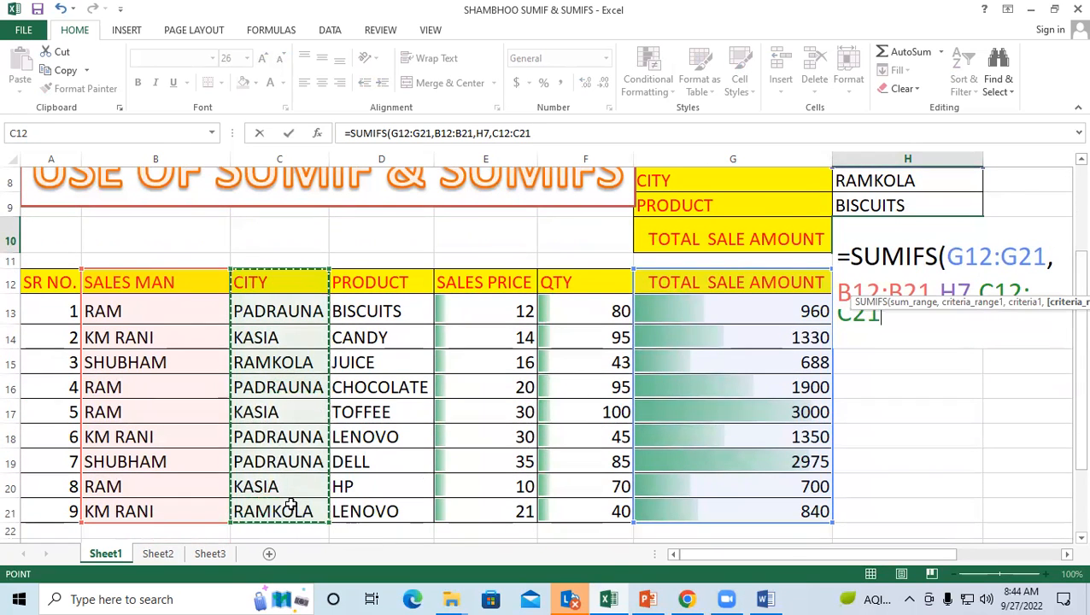
text(,)
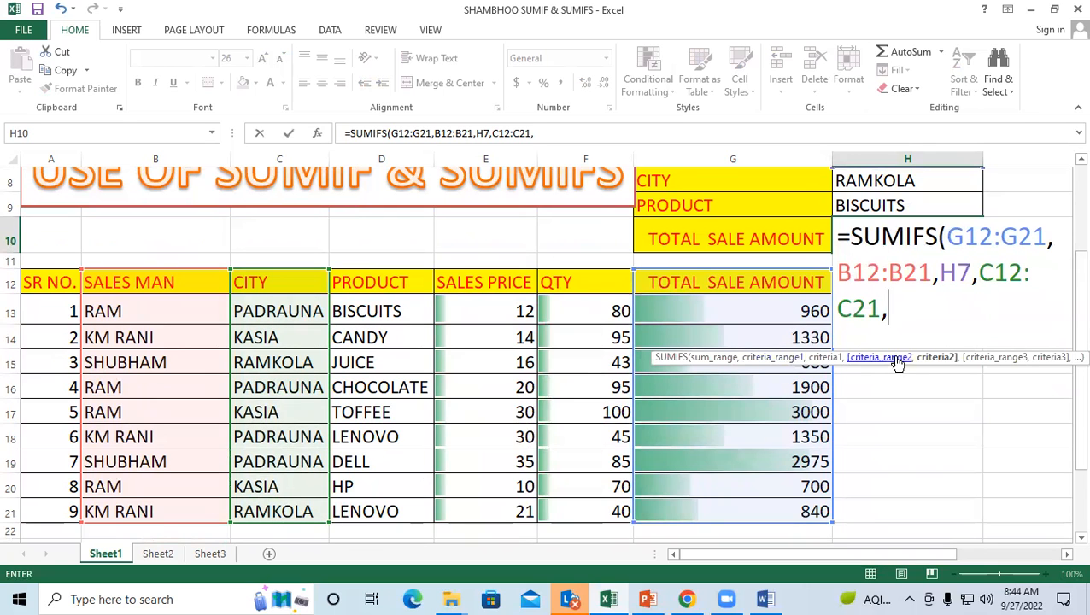
scroll(845, 209, up, 1)
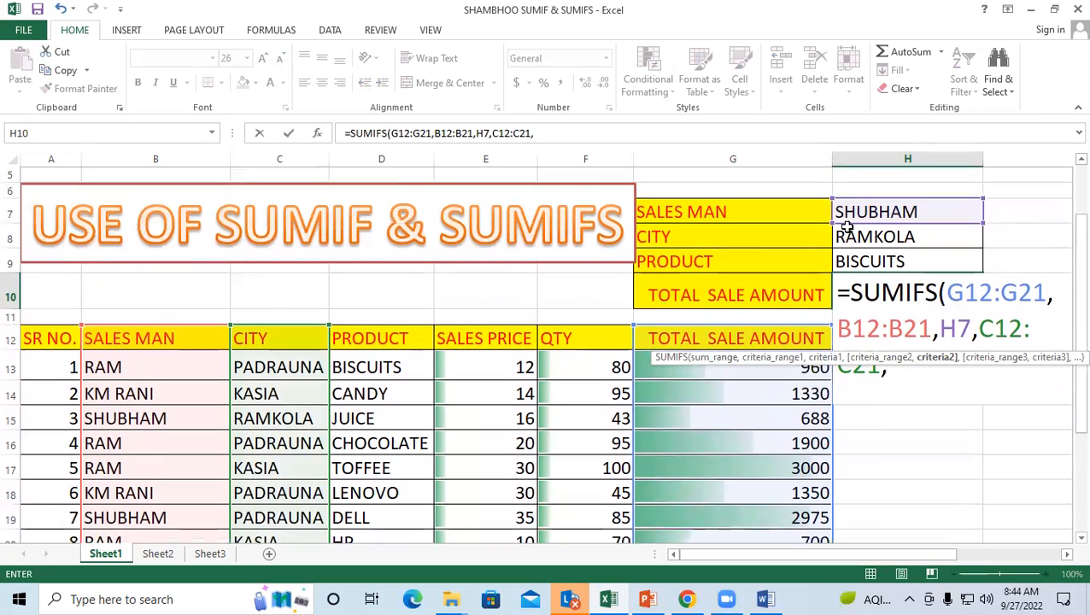
click(871, 240)
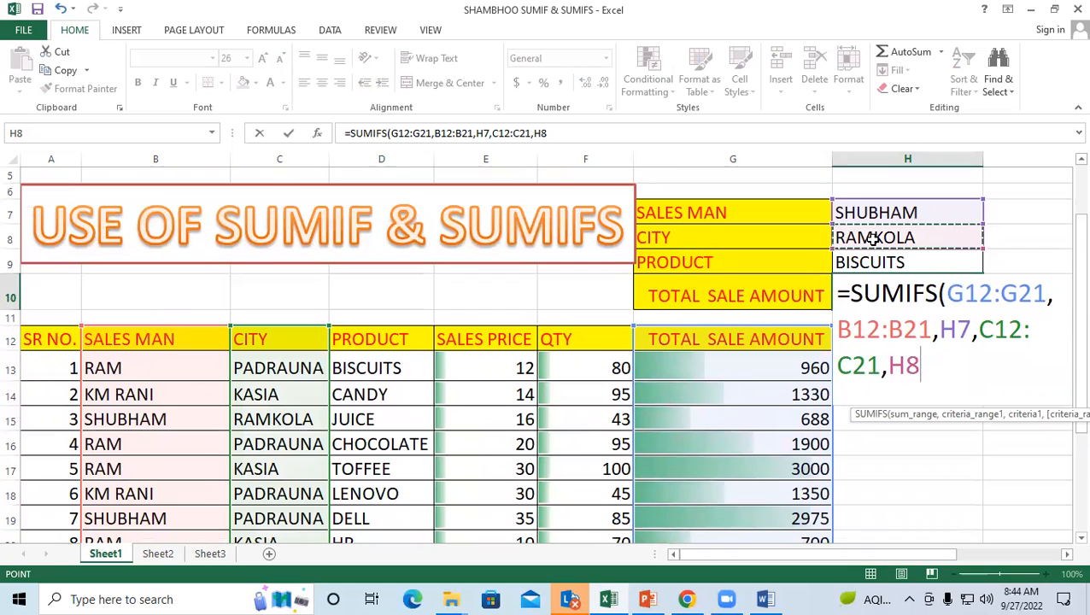
Step: Add the PRODUCT column D12:D21 as the third criteria range with H9 as its criterion, and complete the SUMIFS formula in H10
text(,)
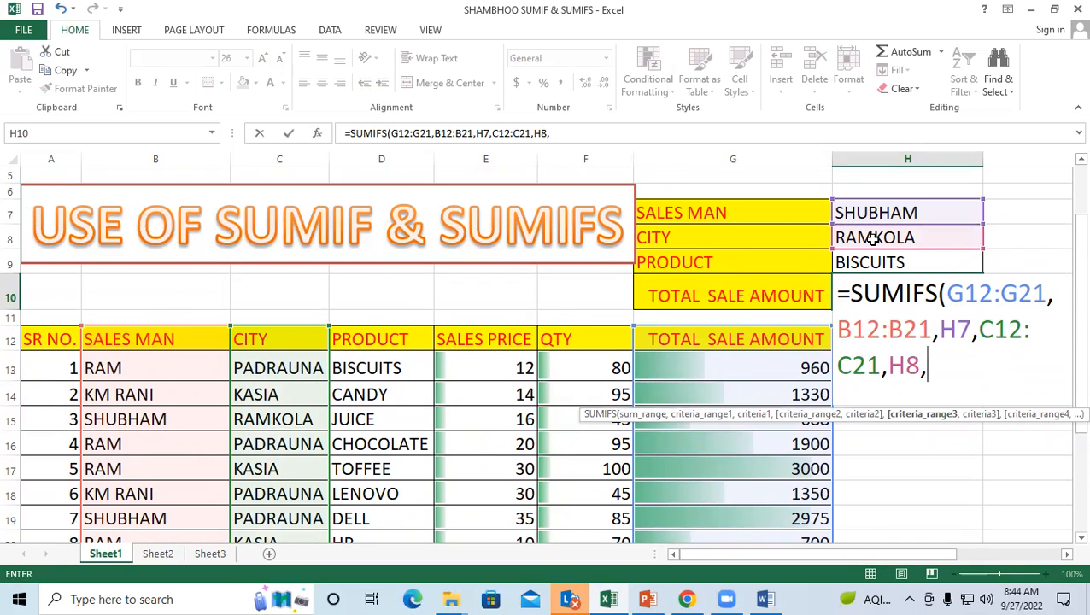
scroll(388, 234, down, 2)
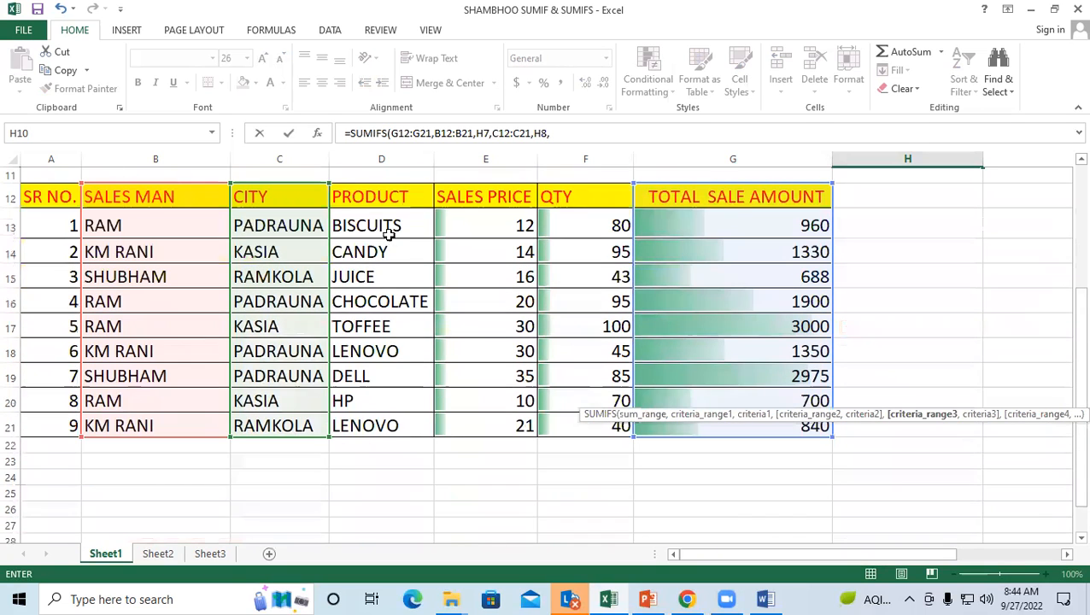
drag(353, 194, 408, 433)
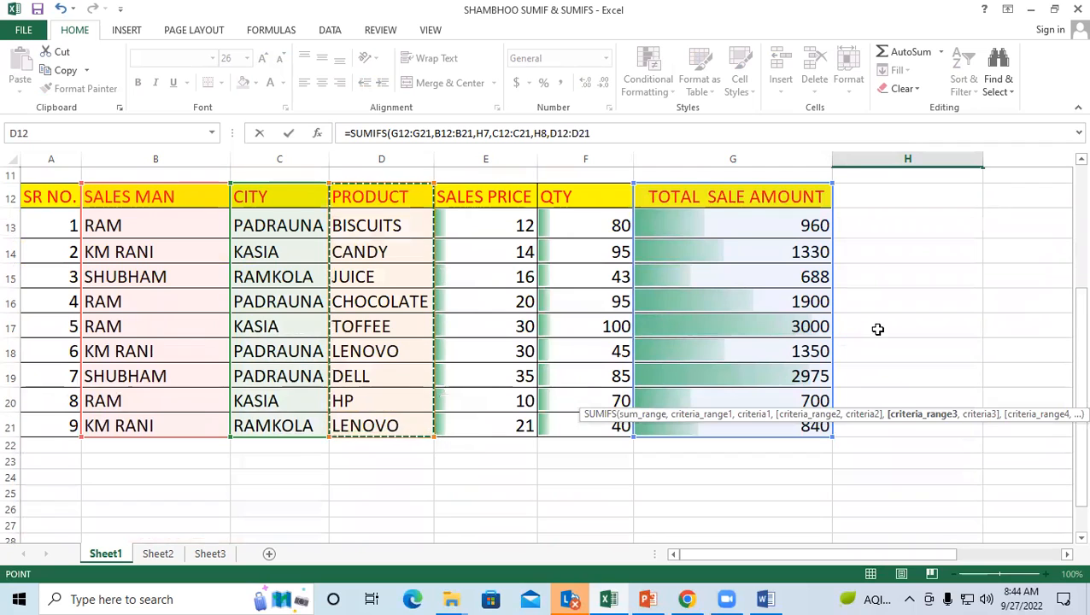
scroll(877, 329, up, 2)
text(,)
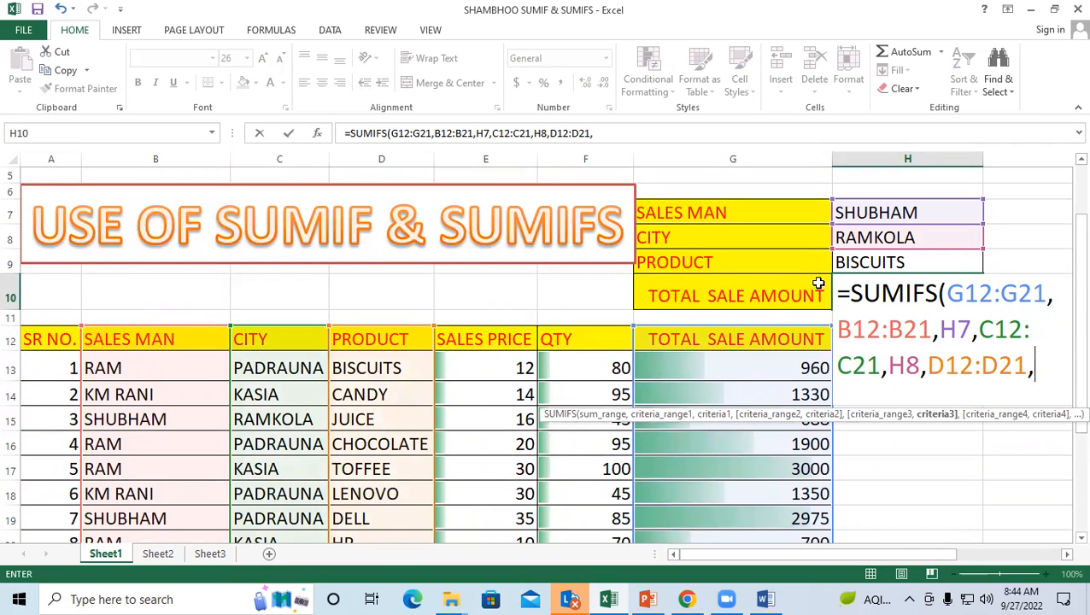
click(852, 262)
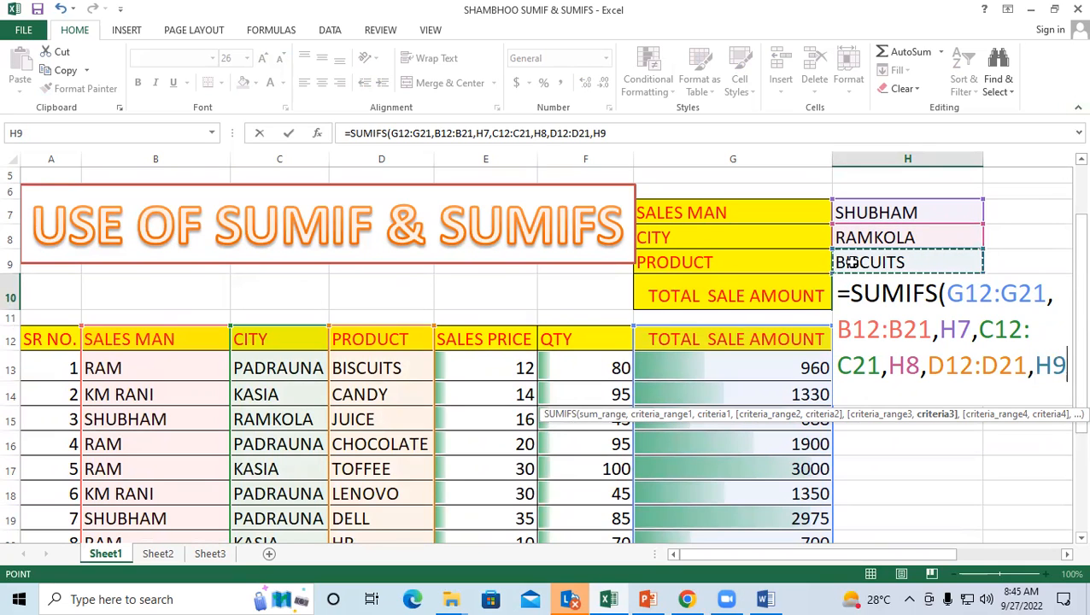
text())
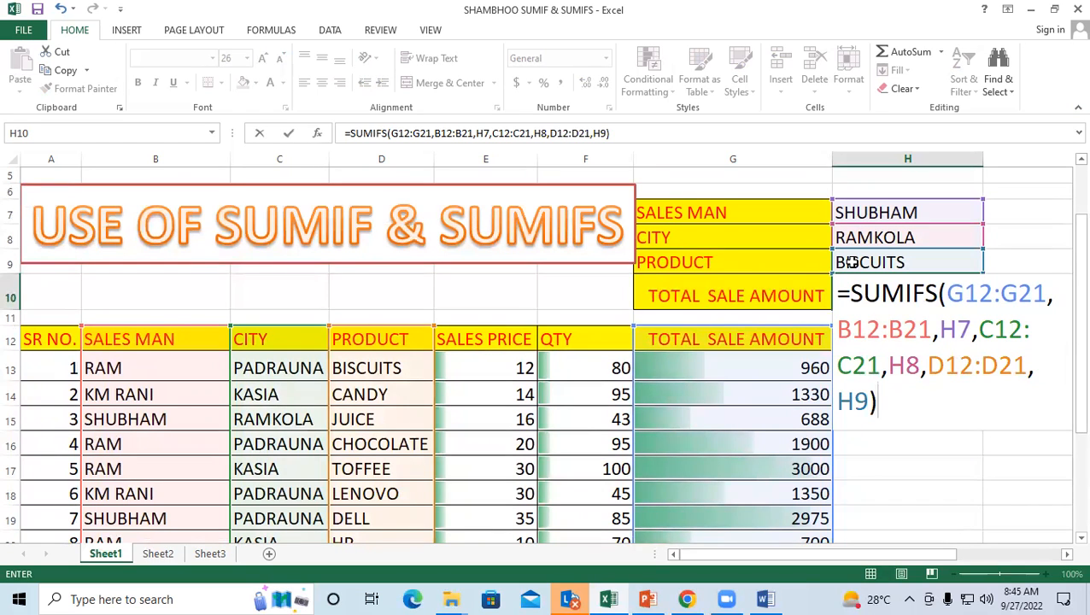
key(Return)
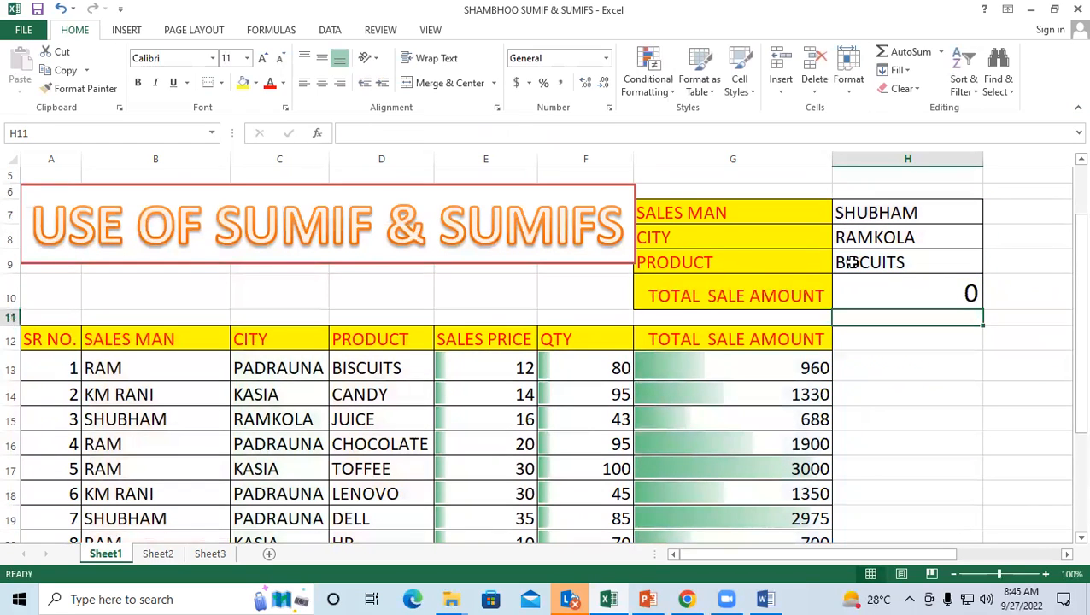
click(903, 291)
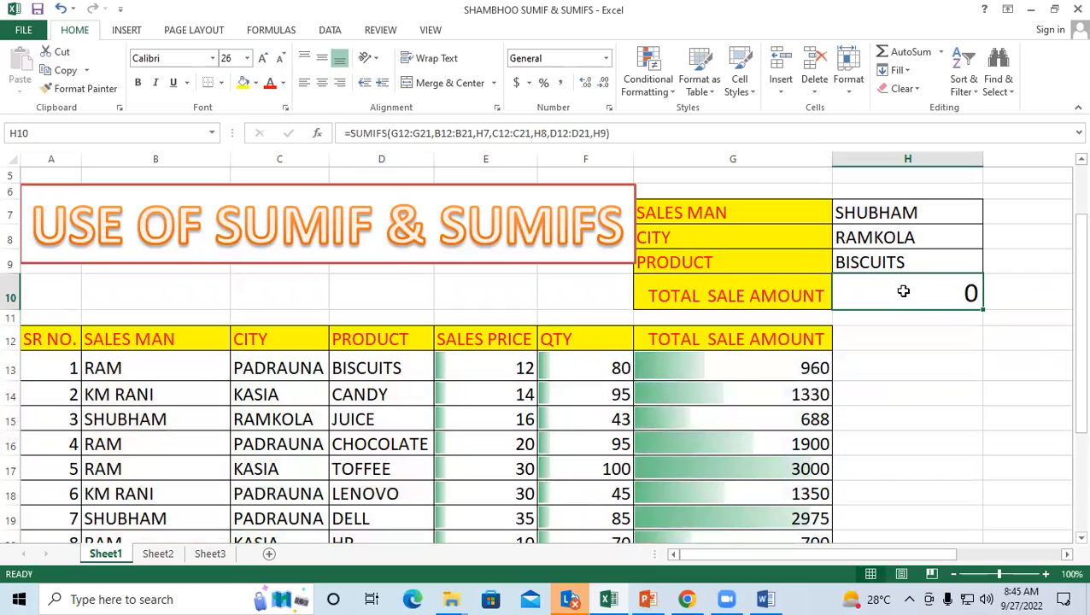
Step: Check which city and product each table row lists for the salesman named in H7
click(851, 215)
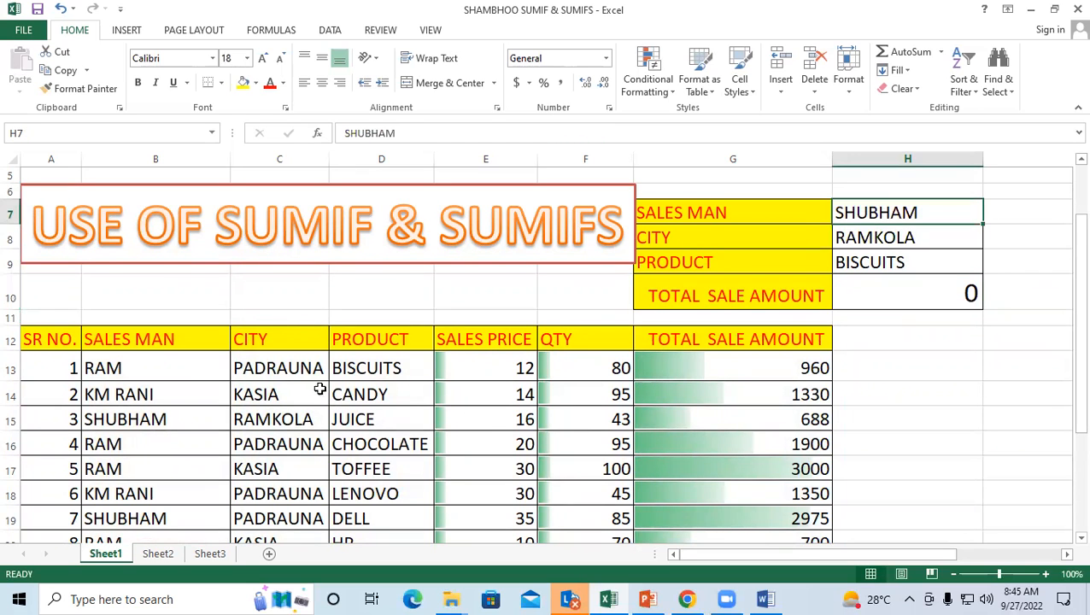
scroll(724, 295, down, 1)
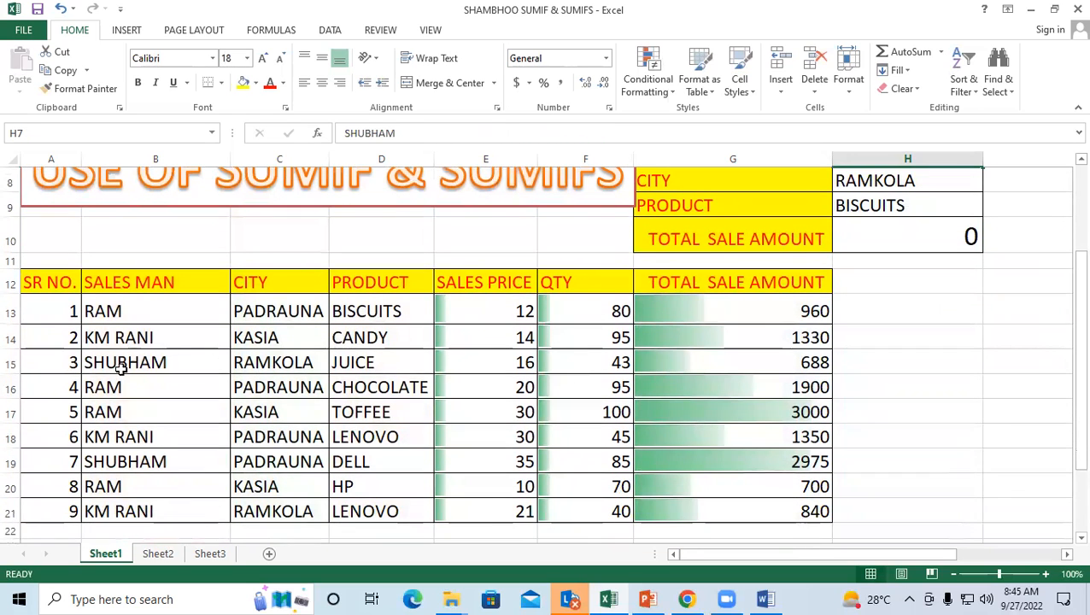
click(221, 360)
click(275, 363)
click(373, 362)
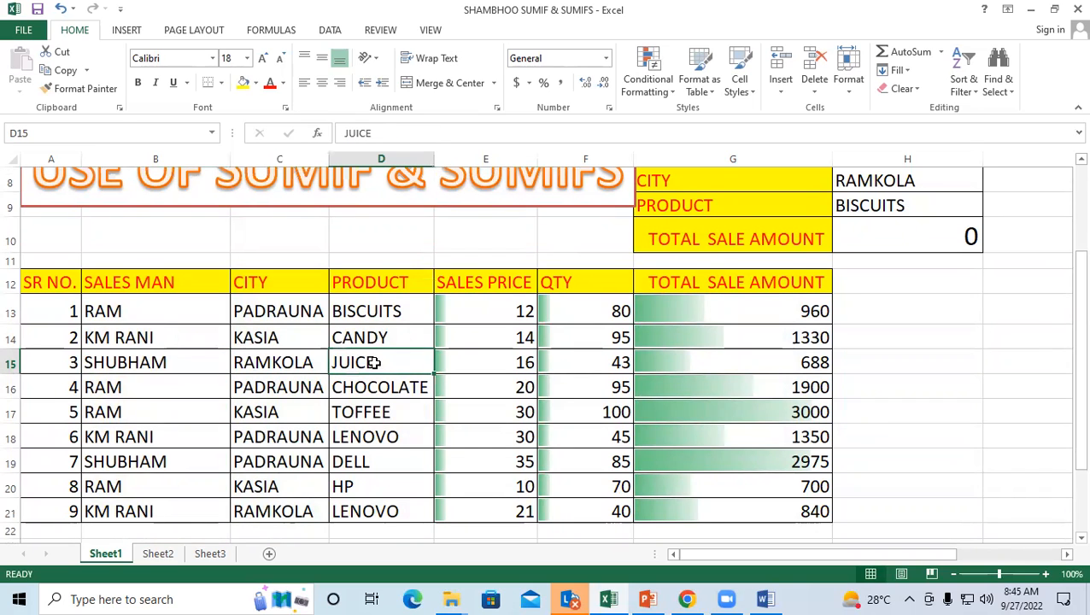
click(138, 459)
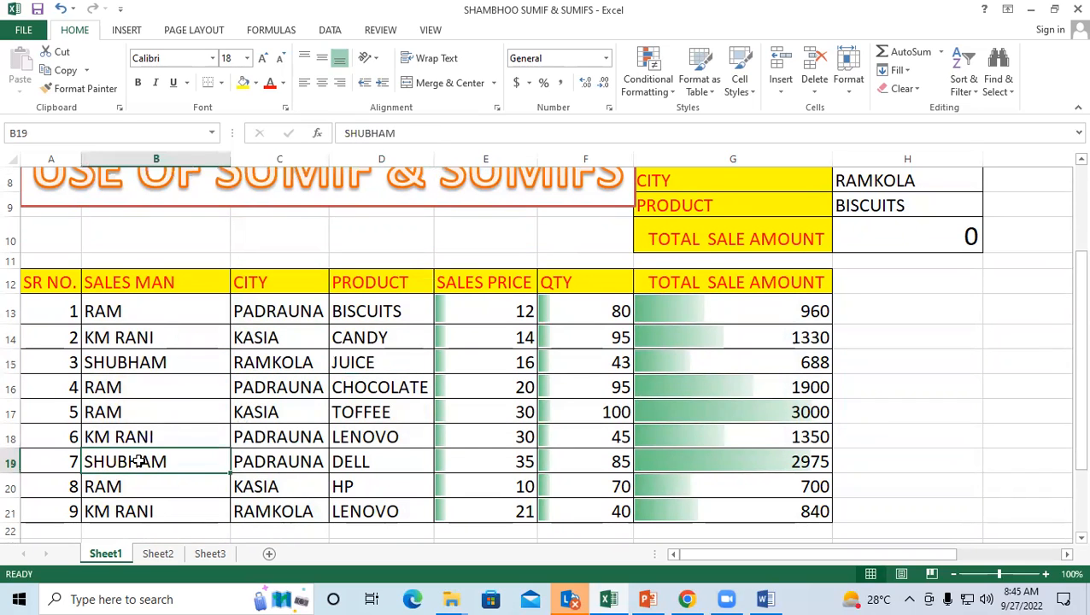
click(272, 461)
click(386, 464)
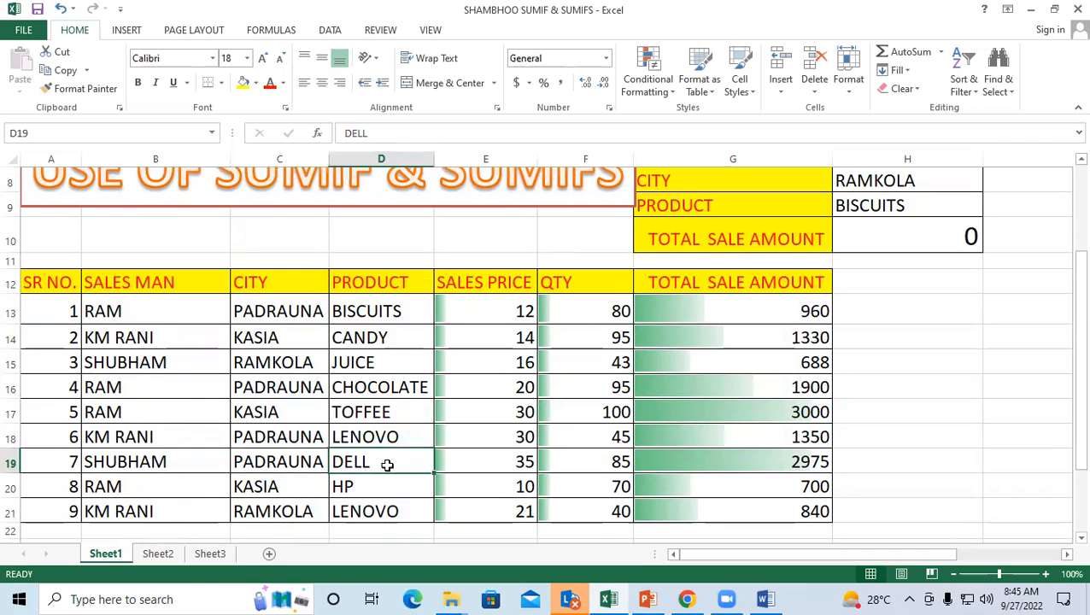
Step: Set the product criterion in H9 to DELL
click(902, 203)
scroll(851, 265, up, 1)
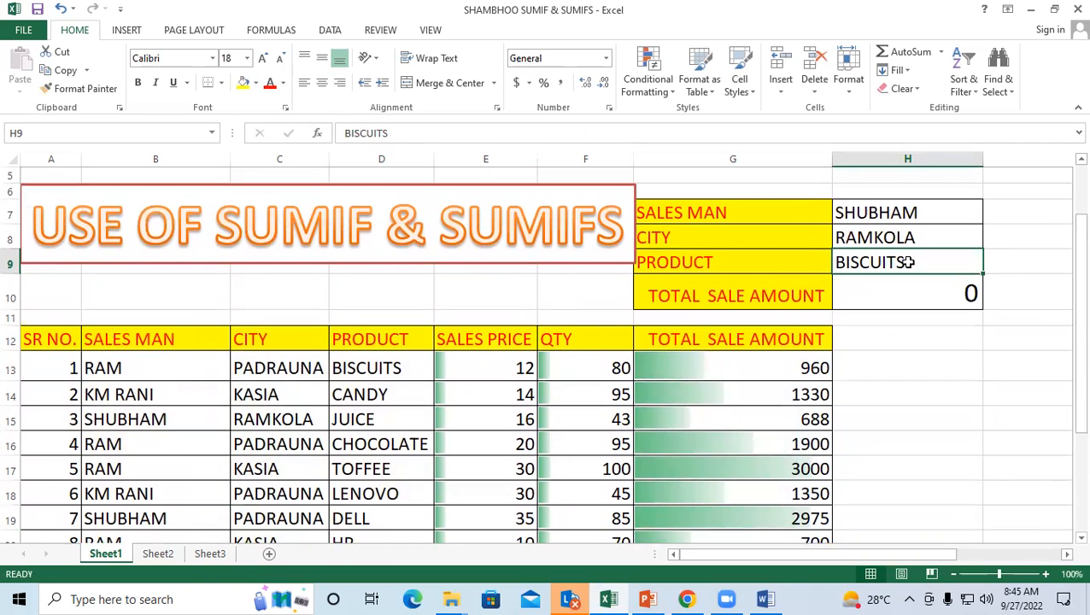
text(DELL)
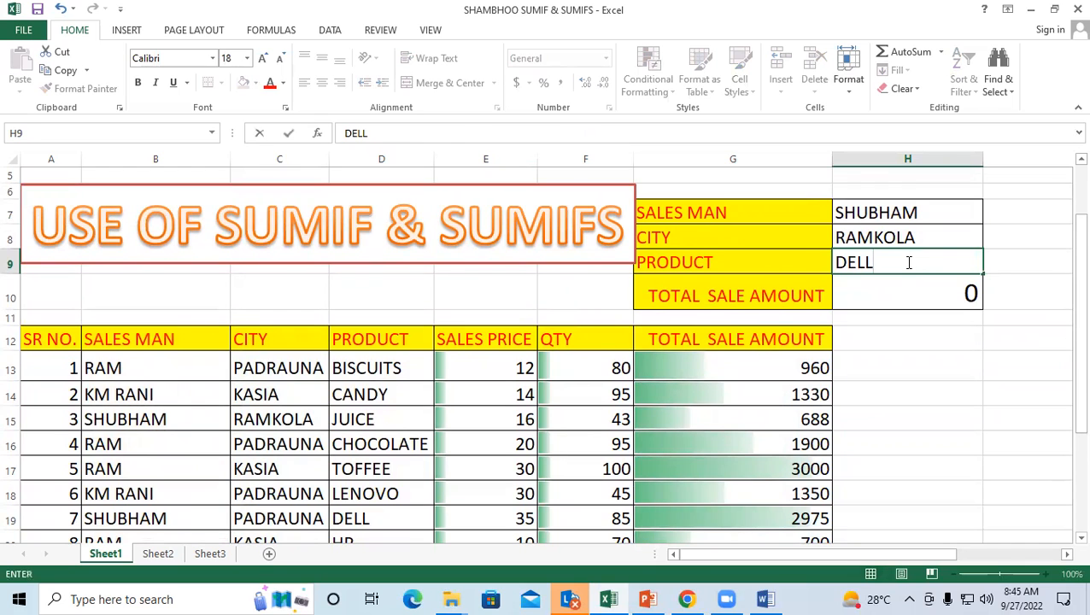
key(Return)
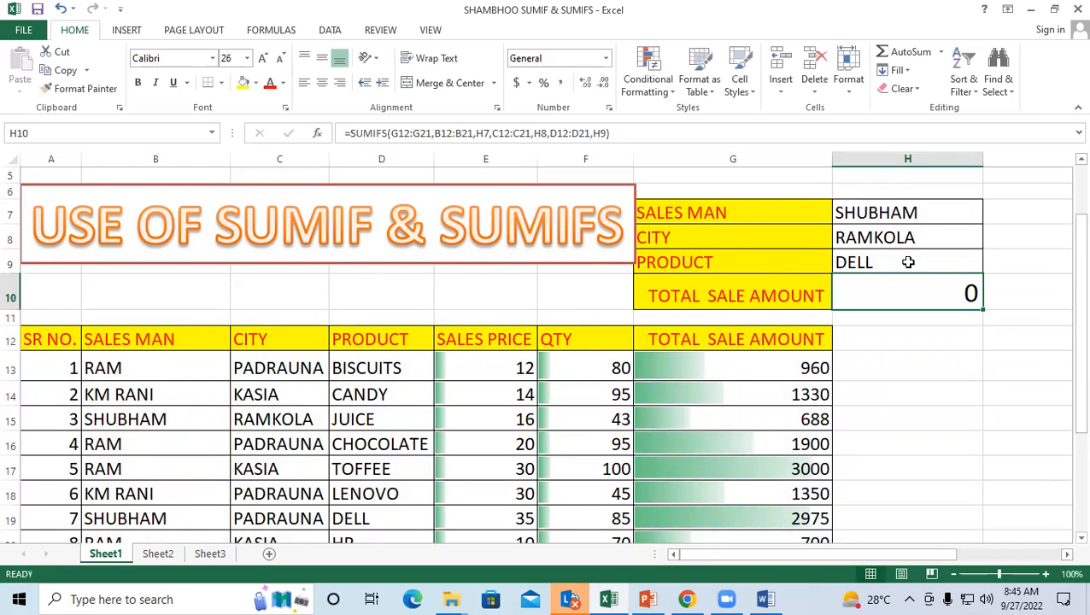
Step: Check the city in the table's DELL row and set the city criterion in H8 to PADRAUNA
scroll(367, 373, down, 1)
click(356, 454)
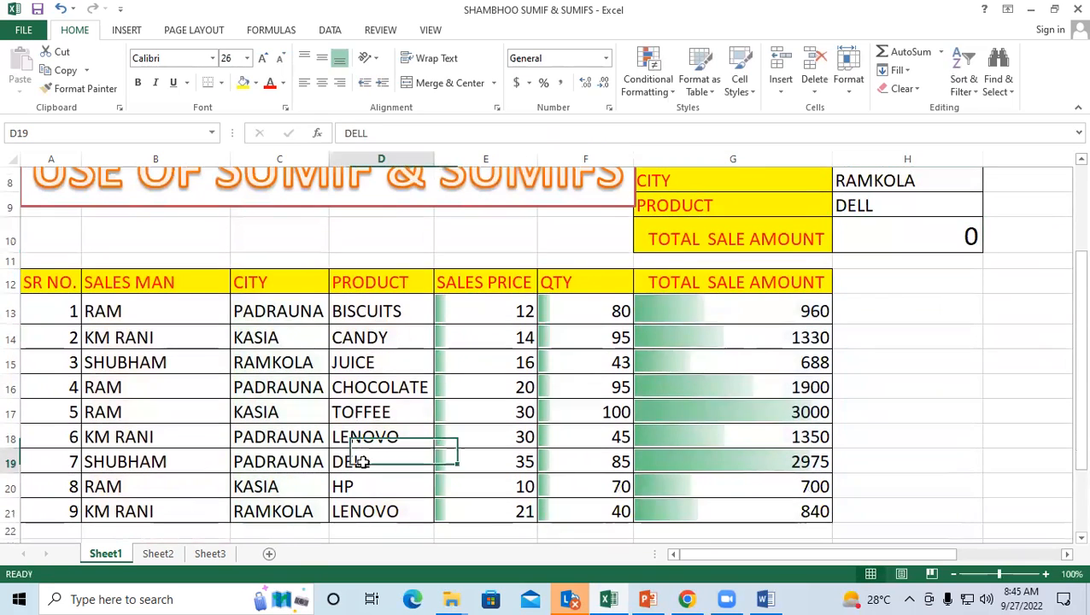
click(291, 461)
scroll(821, 309, up, 2)
click(866, 289)
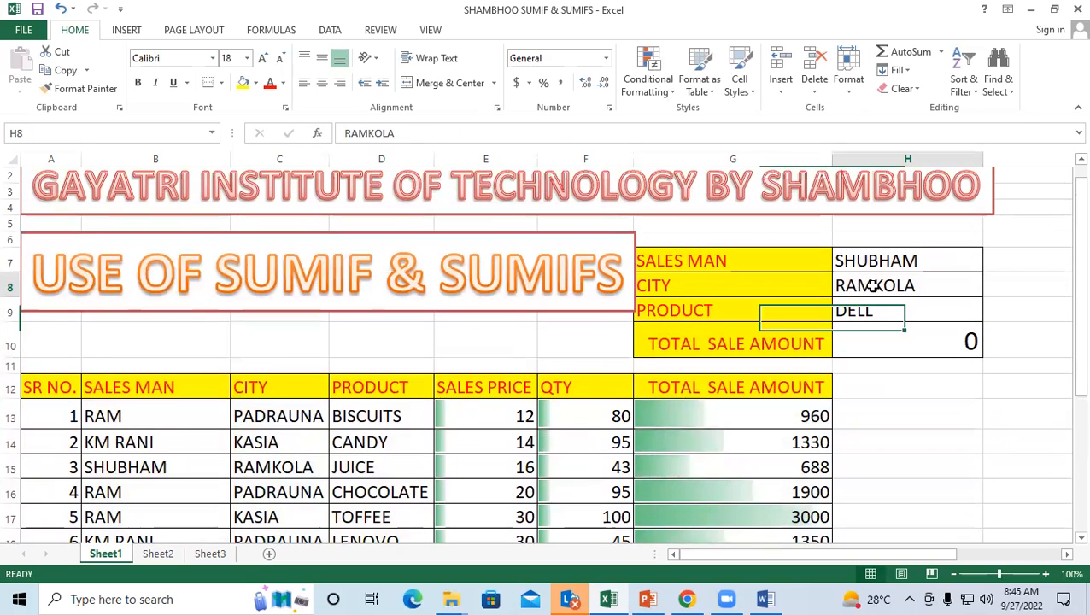
text(PADRAUNA)
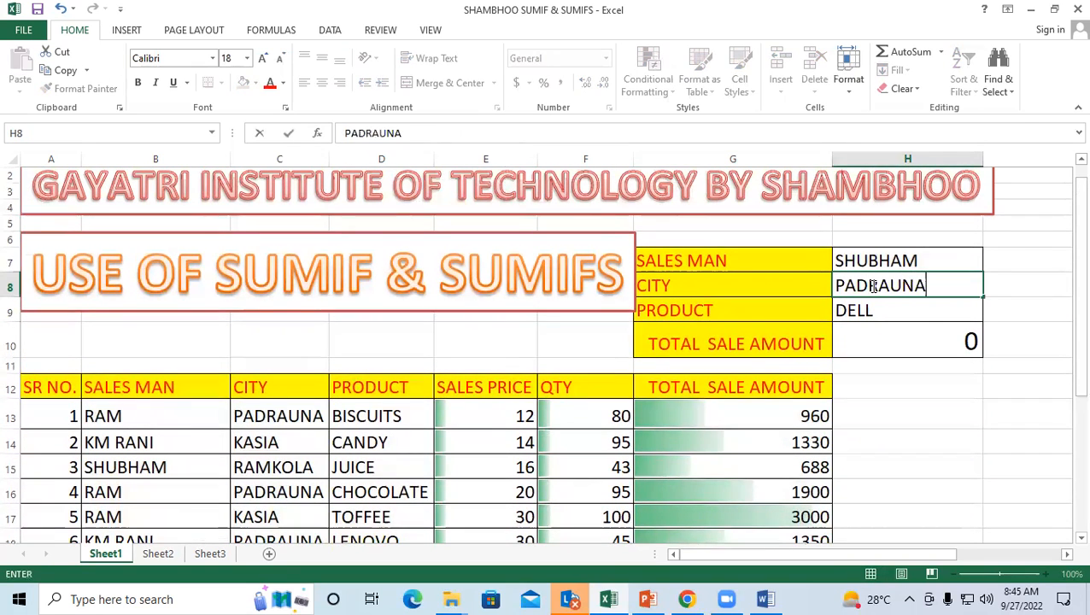
key(Return)
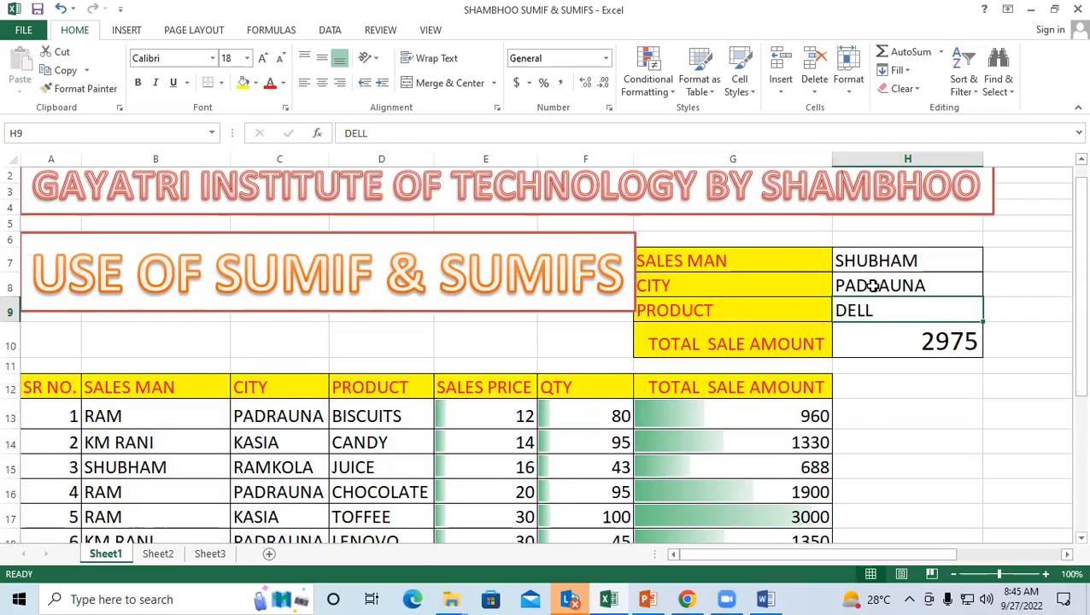
Step: Try clearing the city criterion in H8, and undo the deletion
click(871, 286)
drag(705, 281, 903, 284)
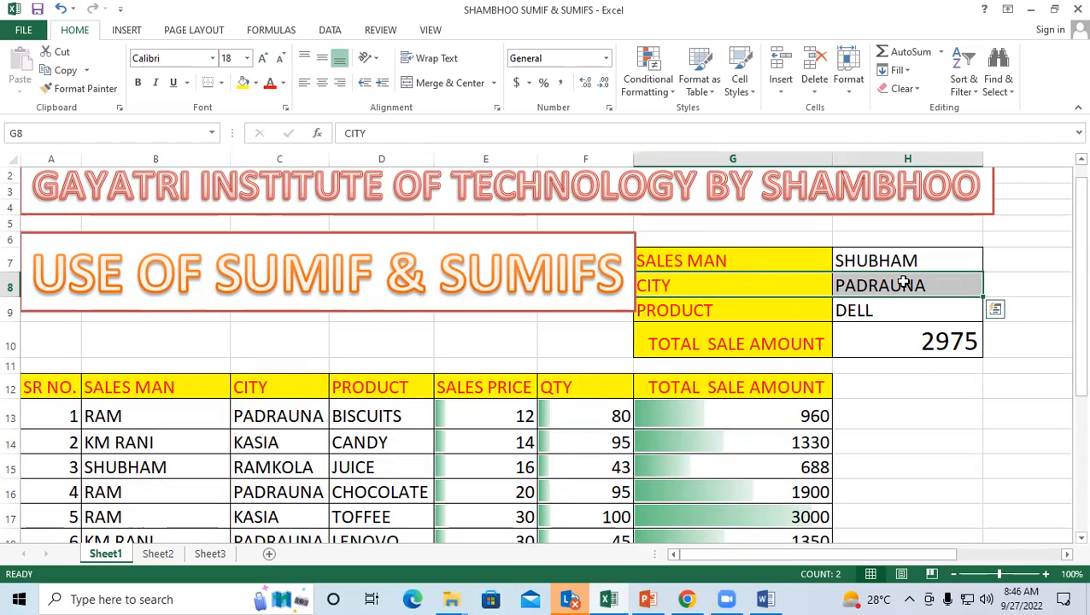
click(903, 284)
key(Delete)
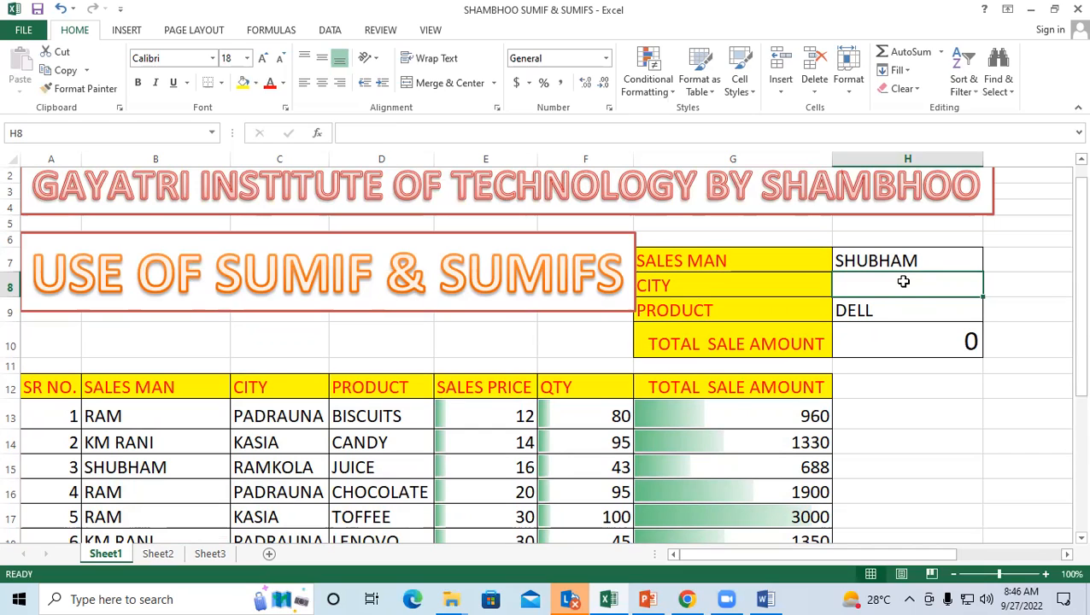
key(ctrl+z)
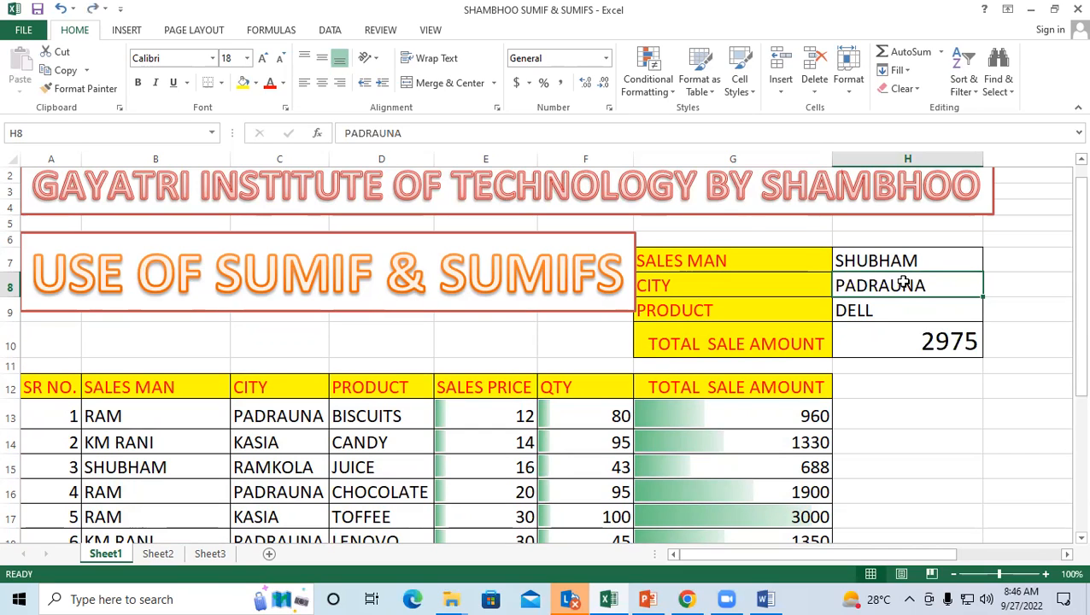